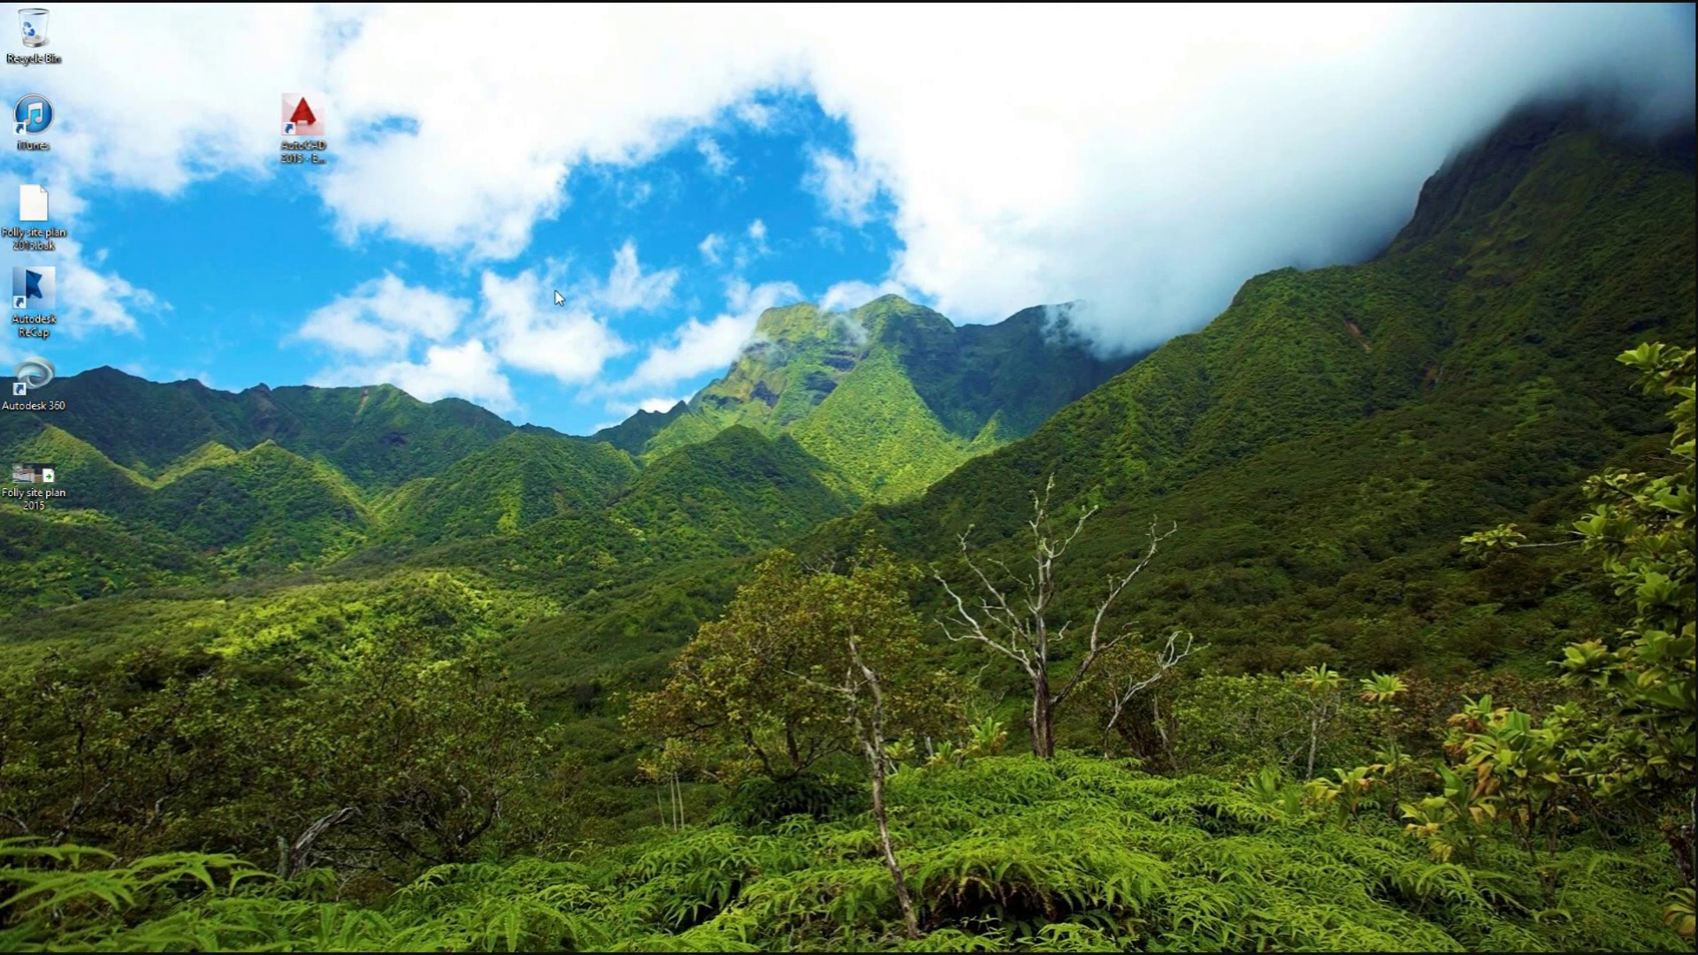
Launch AutoCAD 2015 from its desktop shortcut
double_click(305, 146)
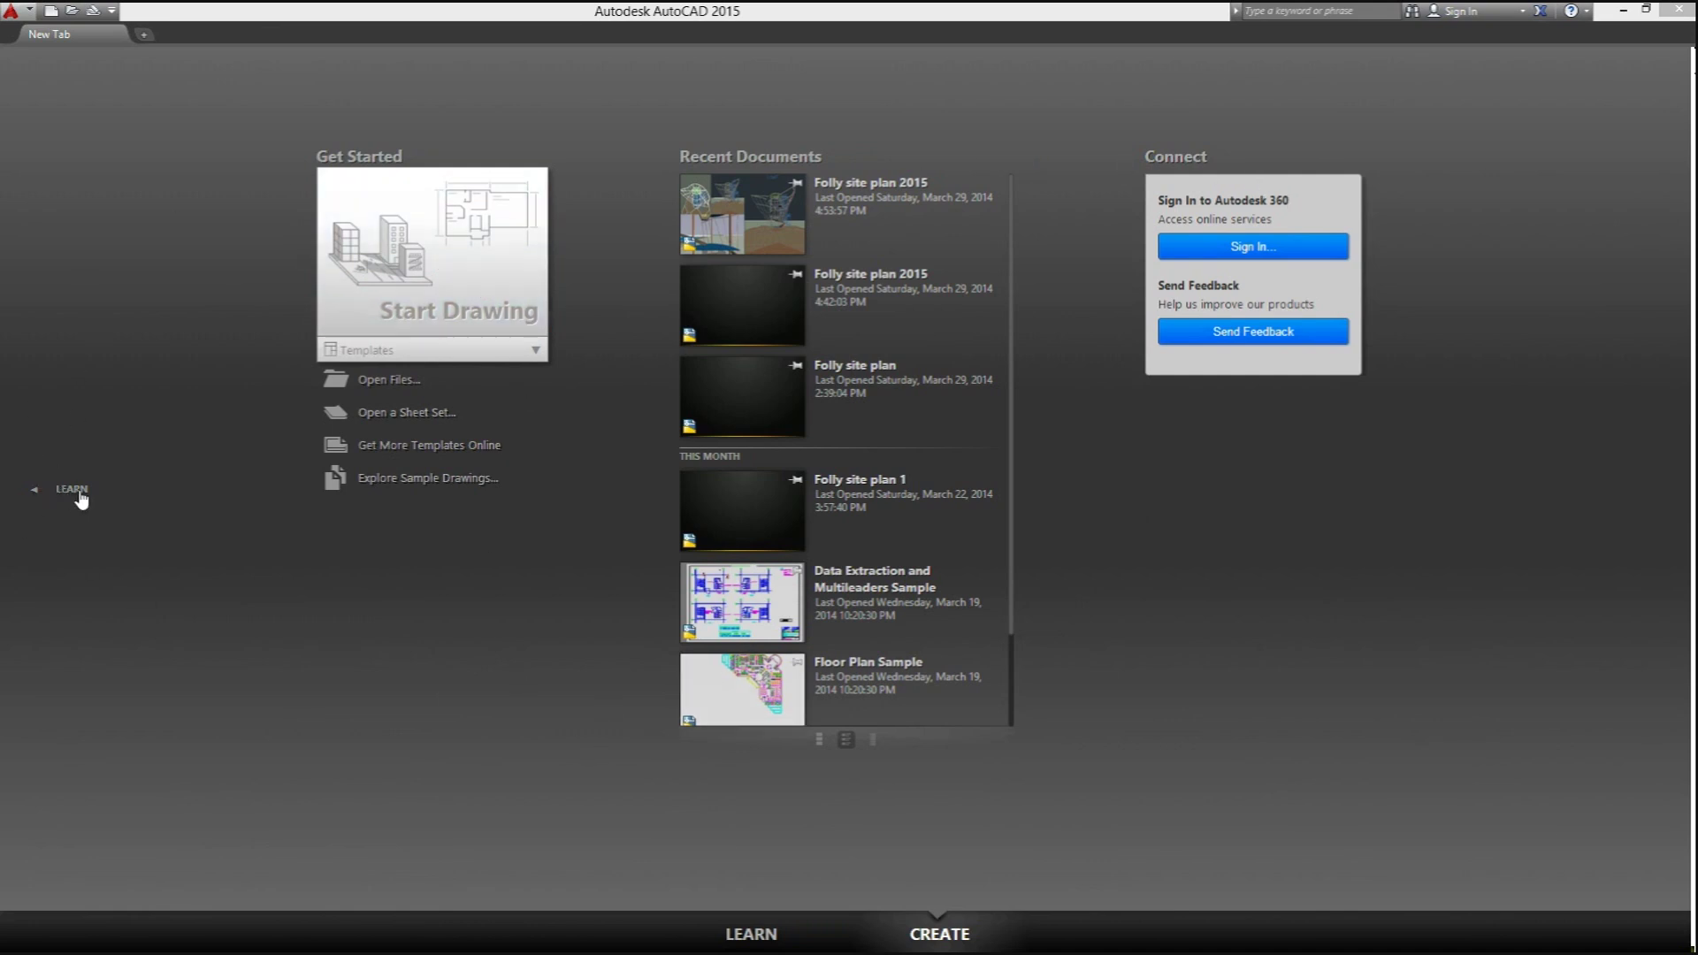
Switch the start page to the Learn view with videos, a tip and online resources
left_click(740, 939)
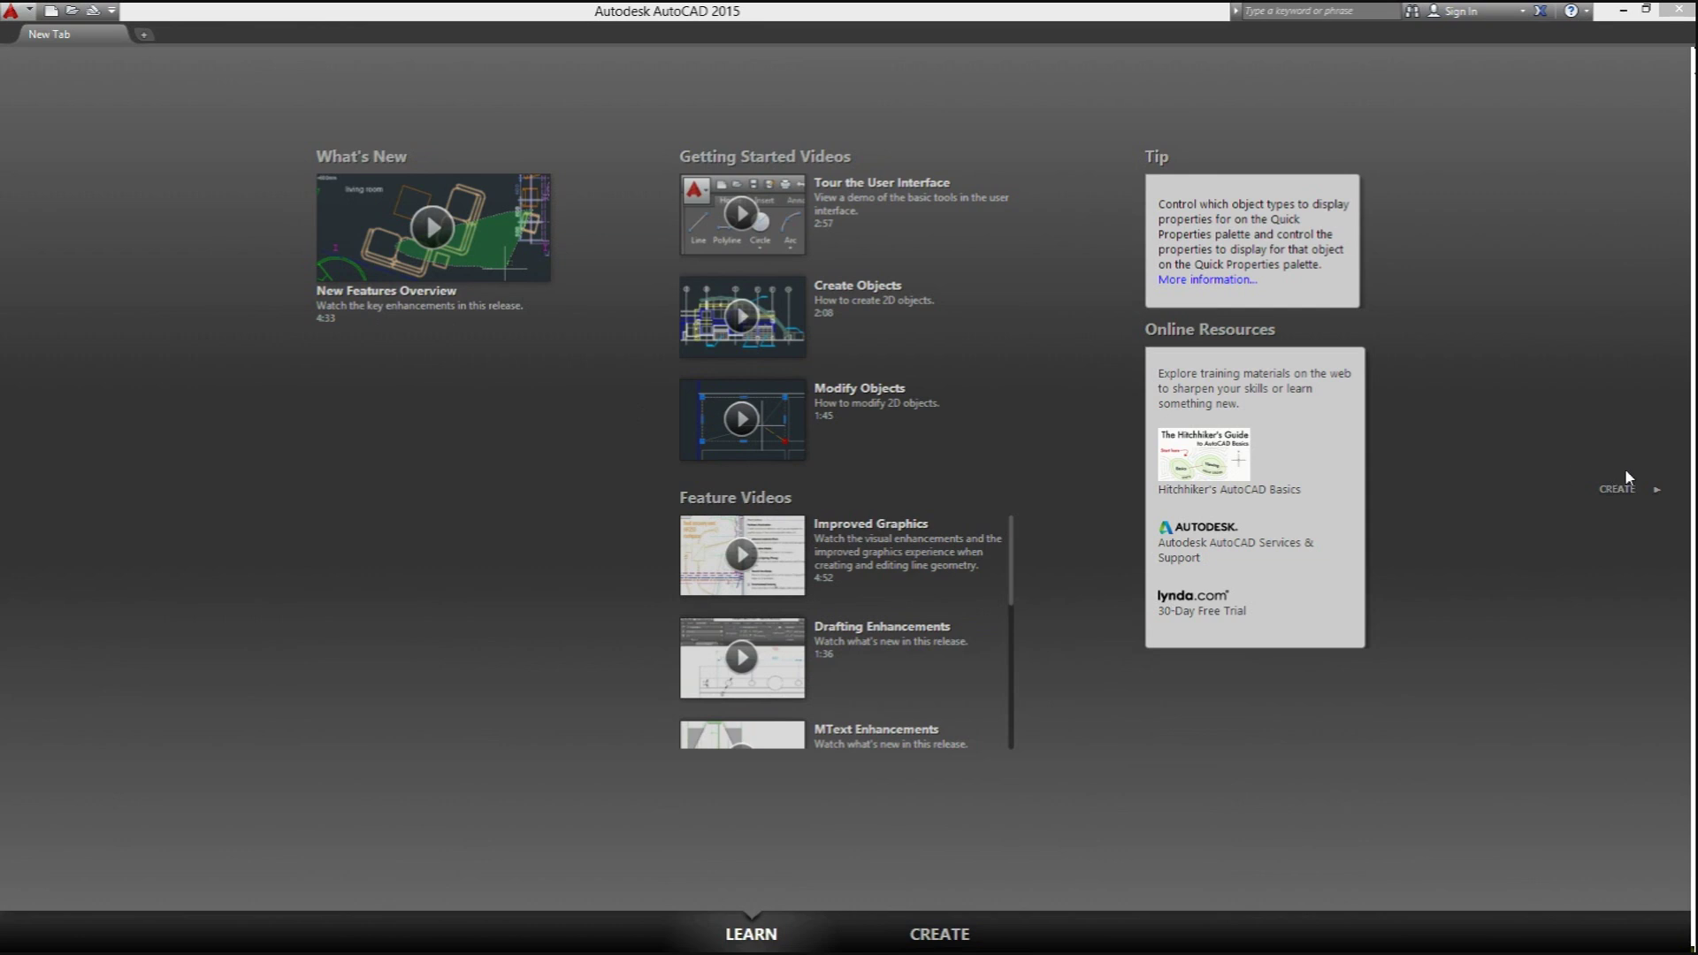
left_click(1653, 494)
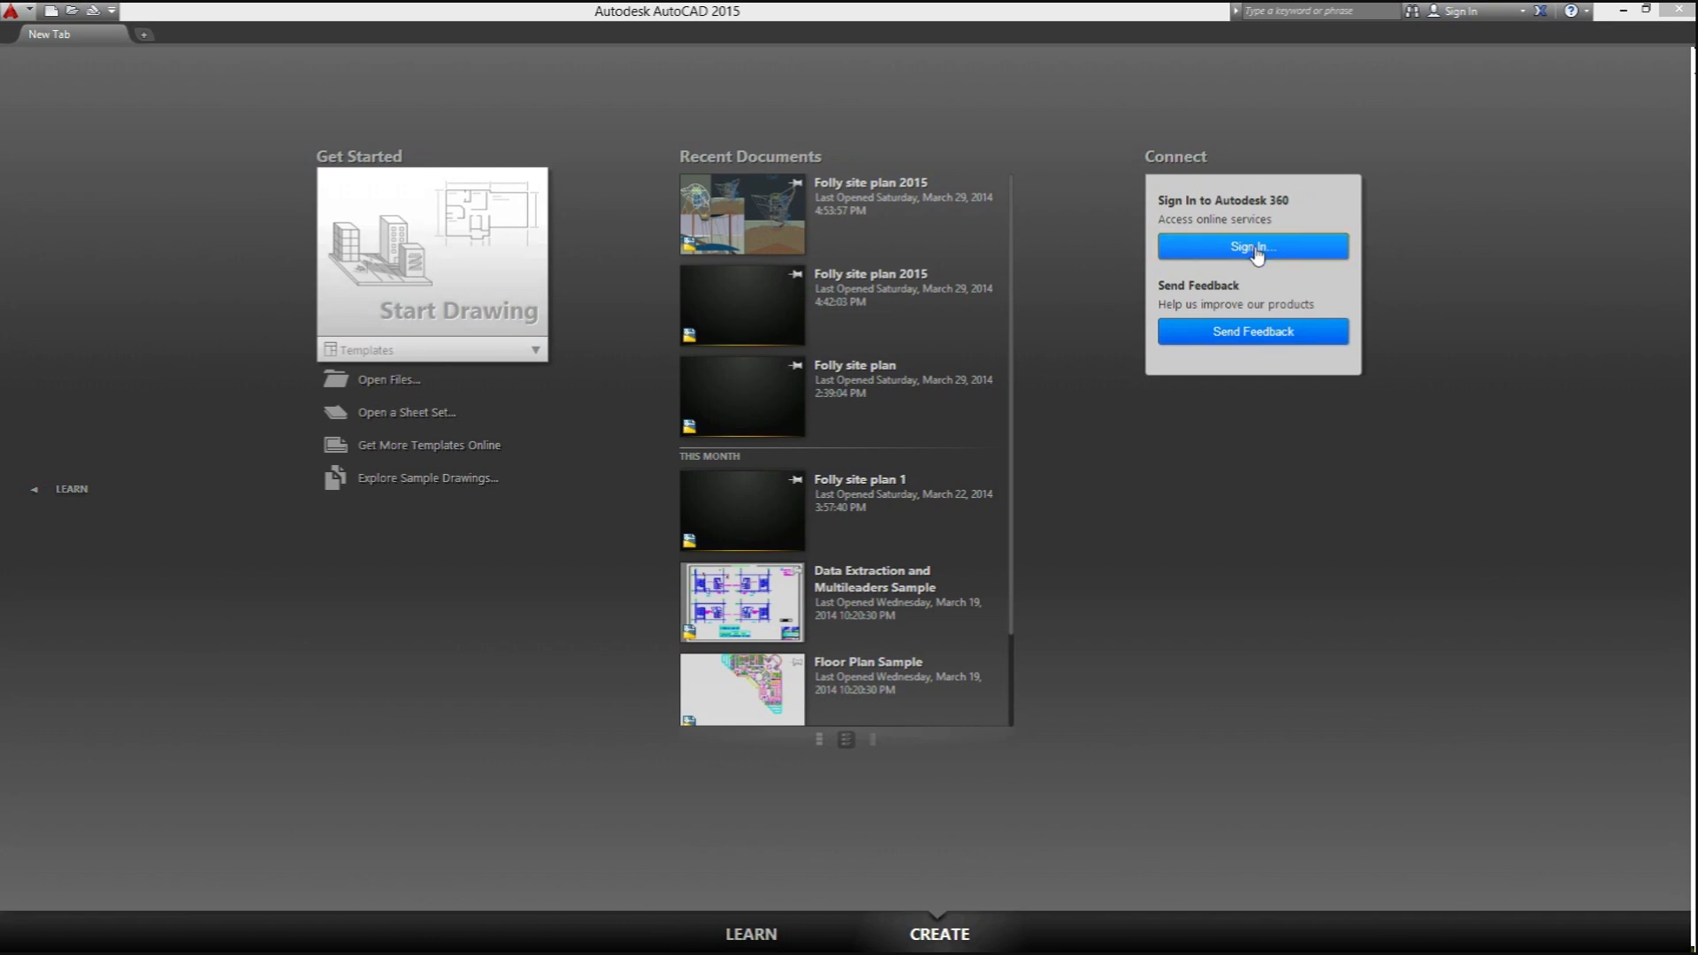
Dismiss the Autodesk 360 sign-in, check the Templates list, then bring up Select File on the Desktop
left_click(1257, 252)
left_click(963, 367)
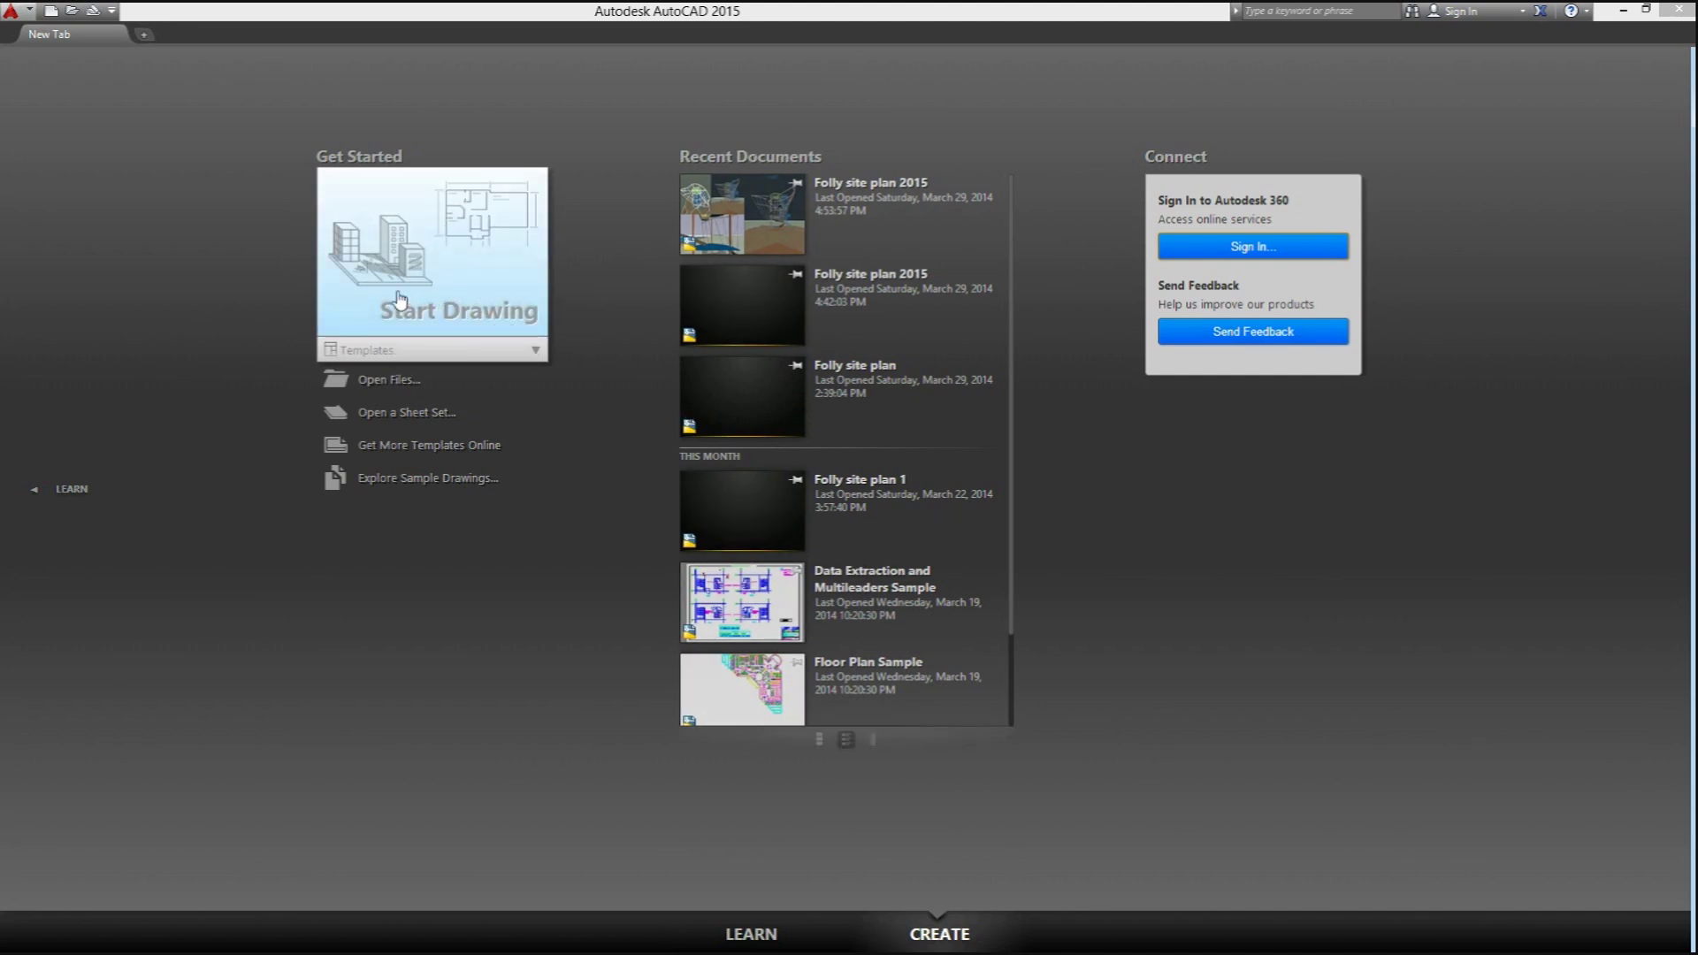
left_click(533, 352)
left_click(389, 380)
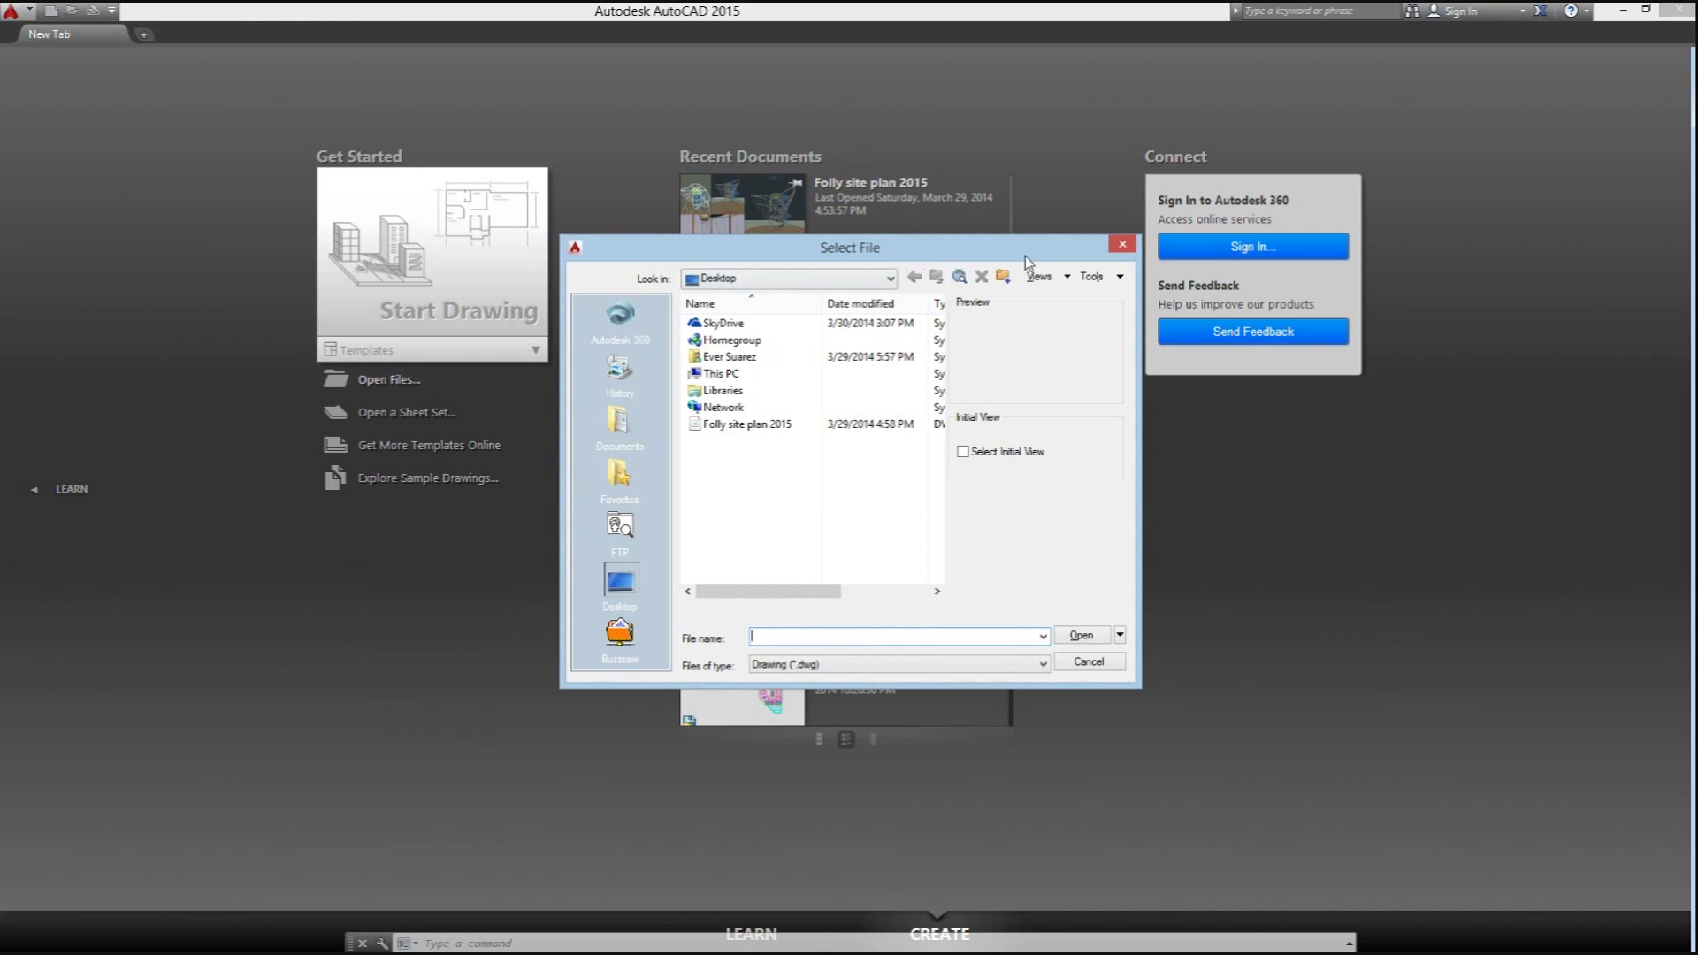
Close the Select File dialog and start a blank Drawing1
left_click(1120, 247)
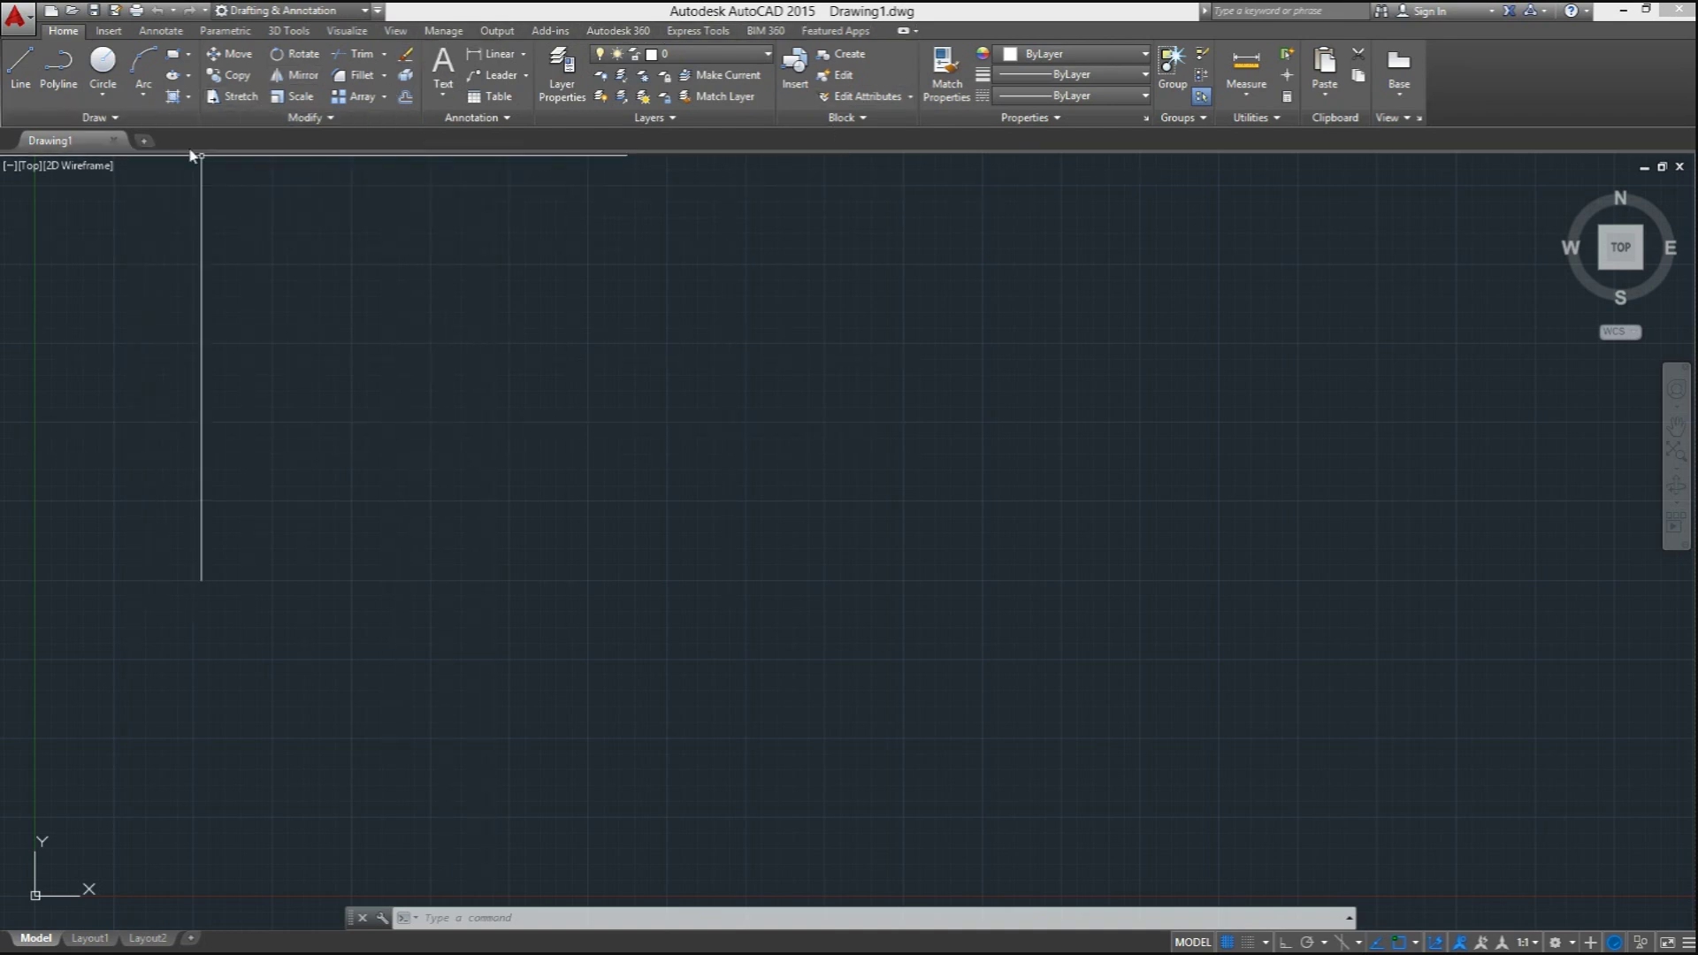
left_click(172, 53)
Draw three overlapping circles side by side from left to right
left_click(103, 62)
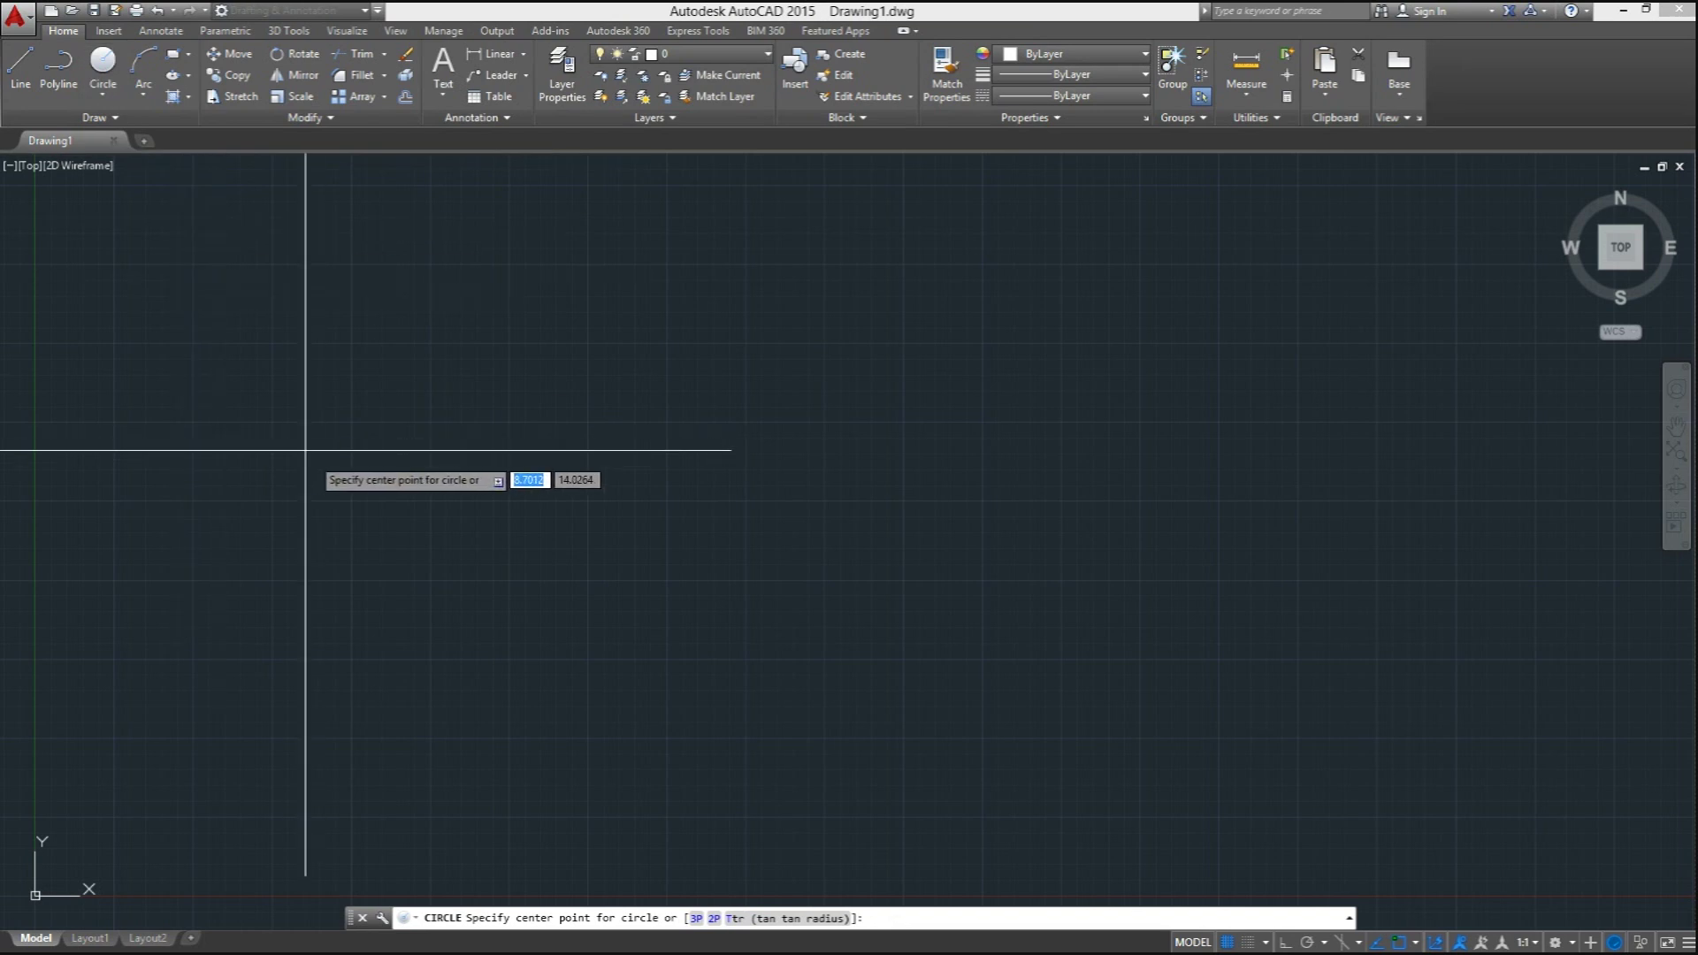
left_click(288, 427)
left_click(380, 475)
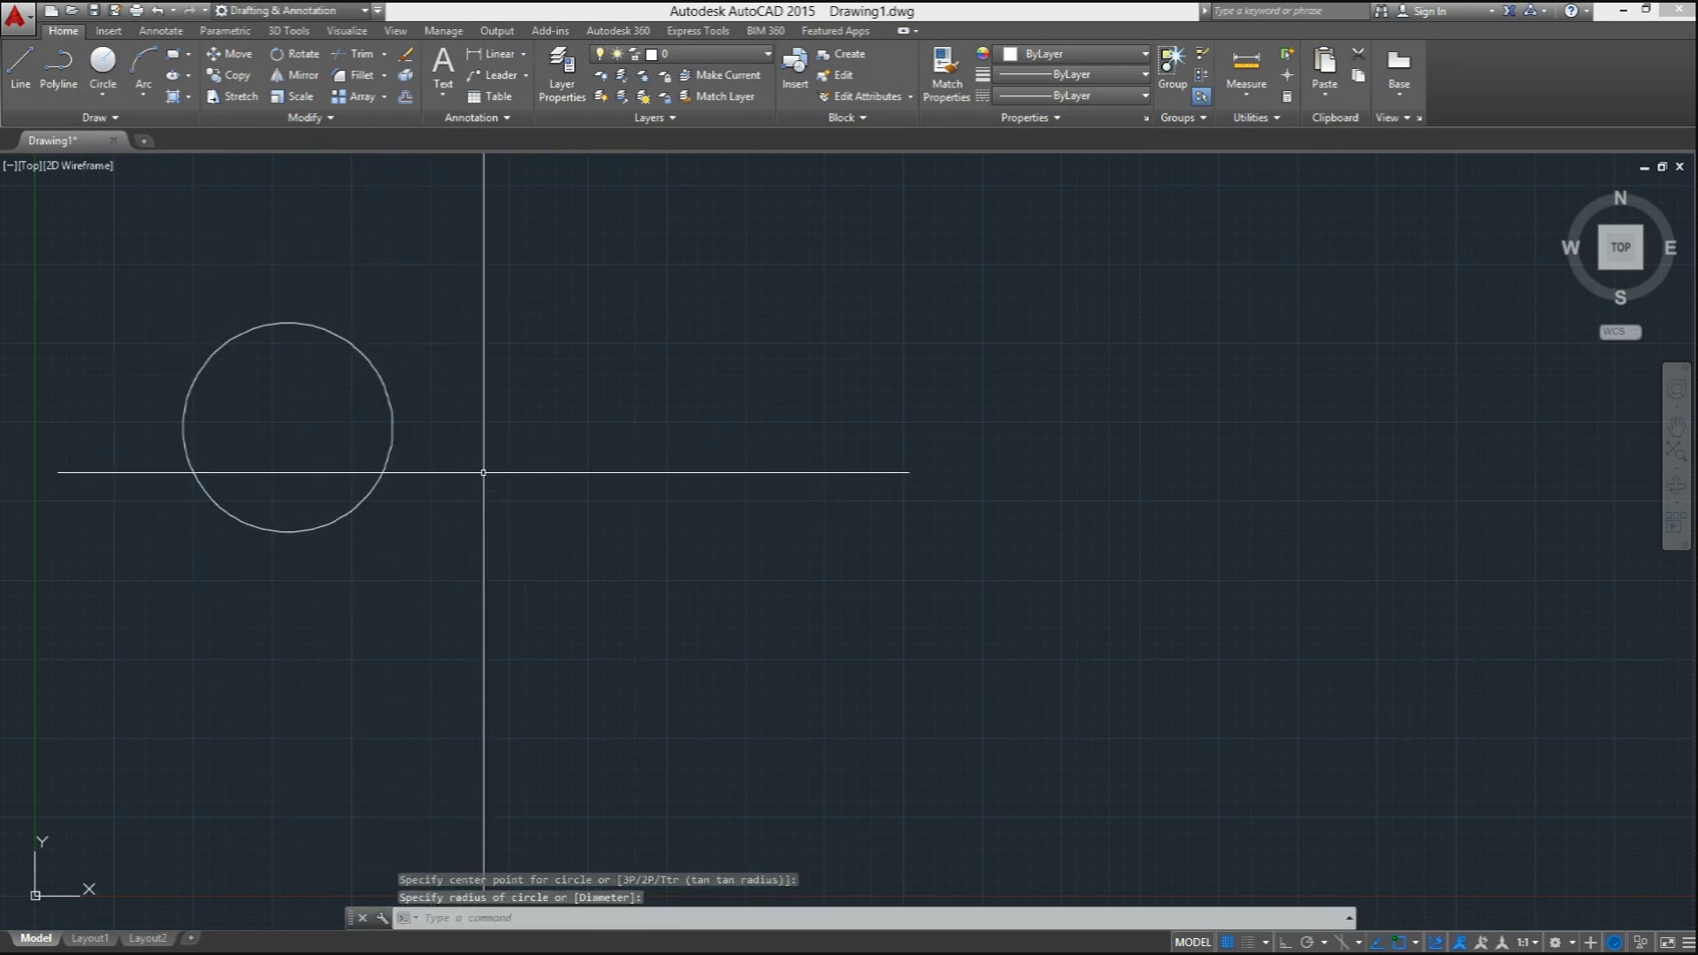
left_click(106, 69)
left_click(430, 352)
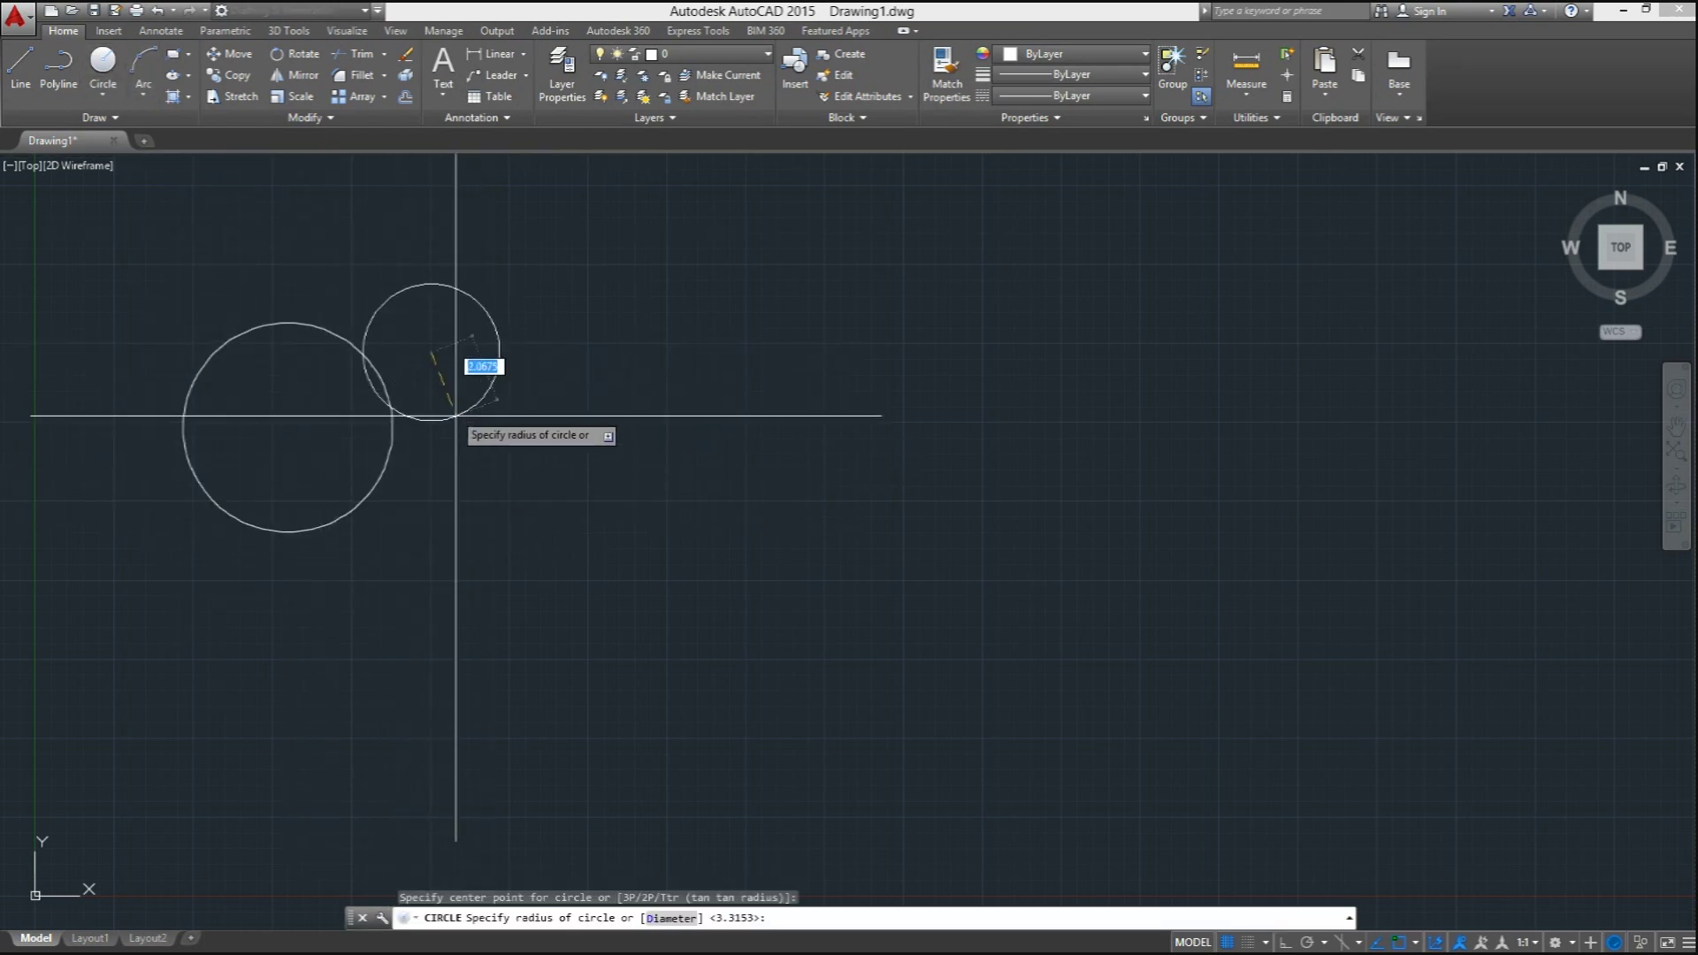
left_click(505, 456)
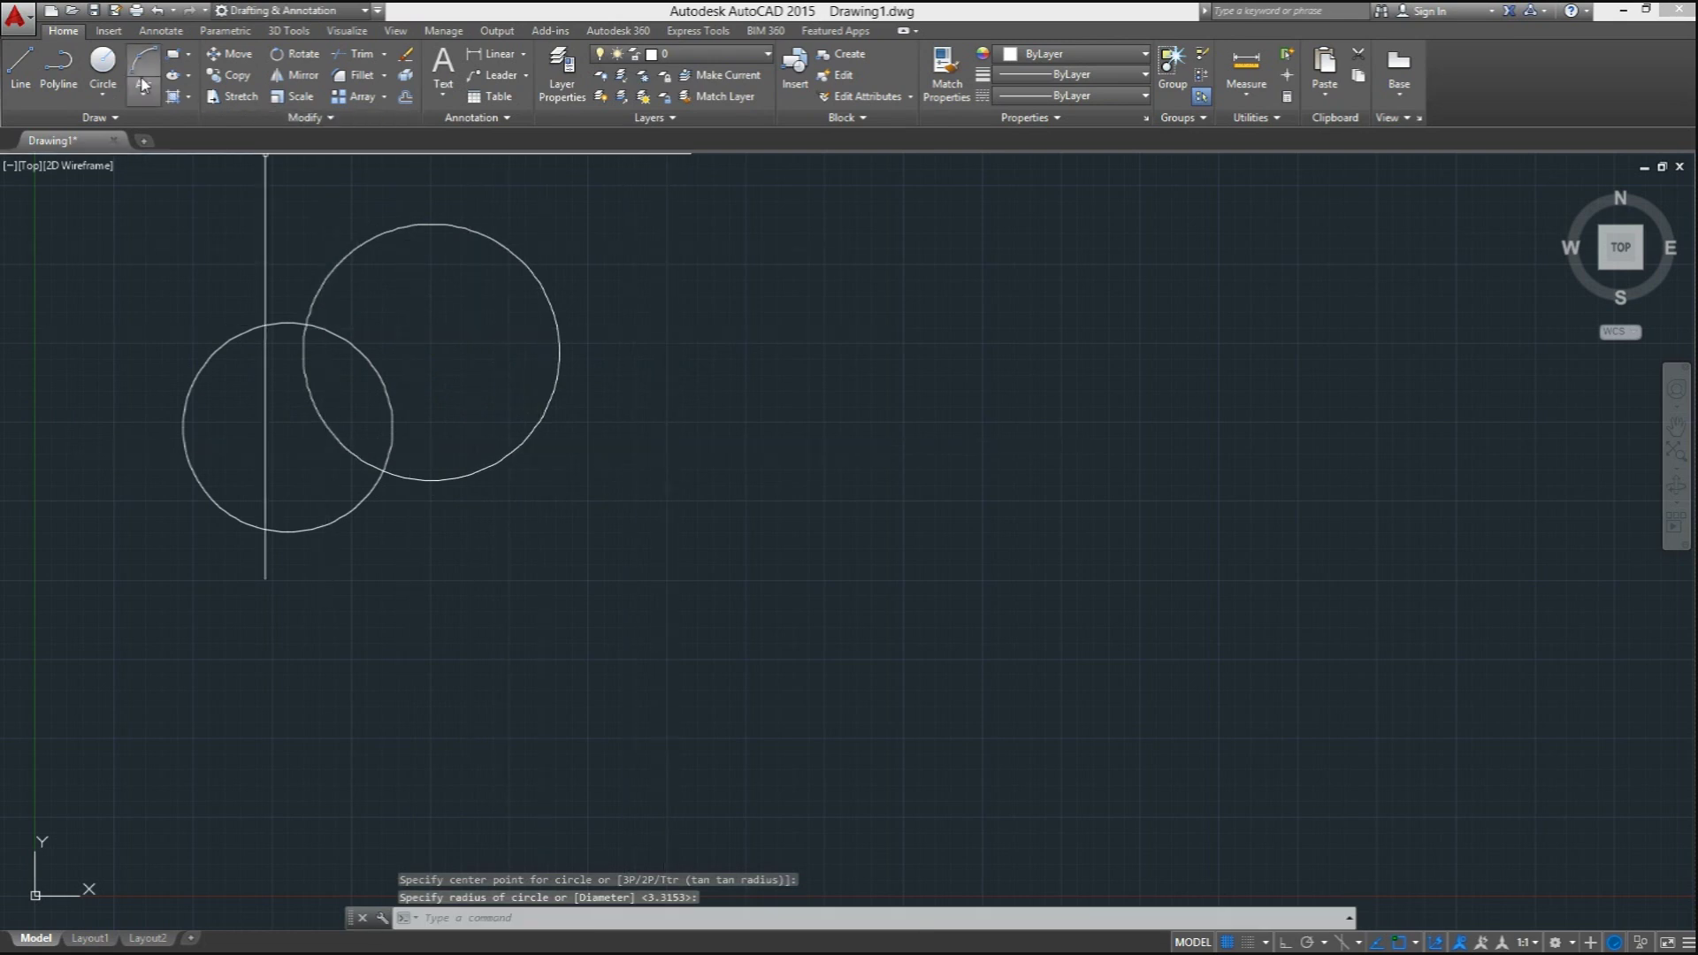
left_click(107, 66)
left_click(610, 411)
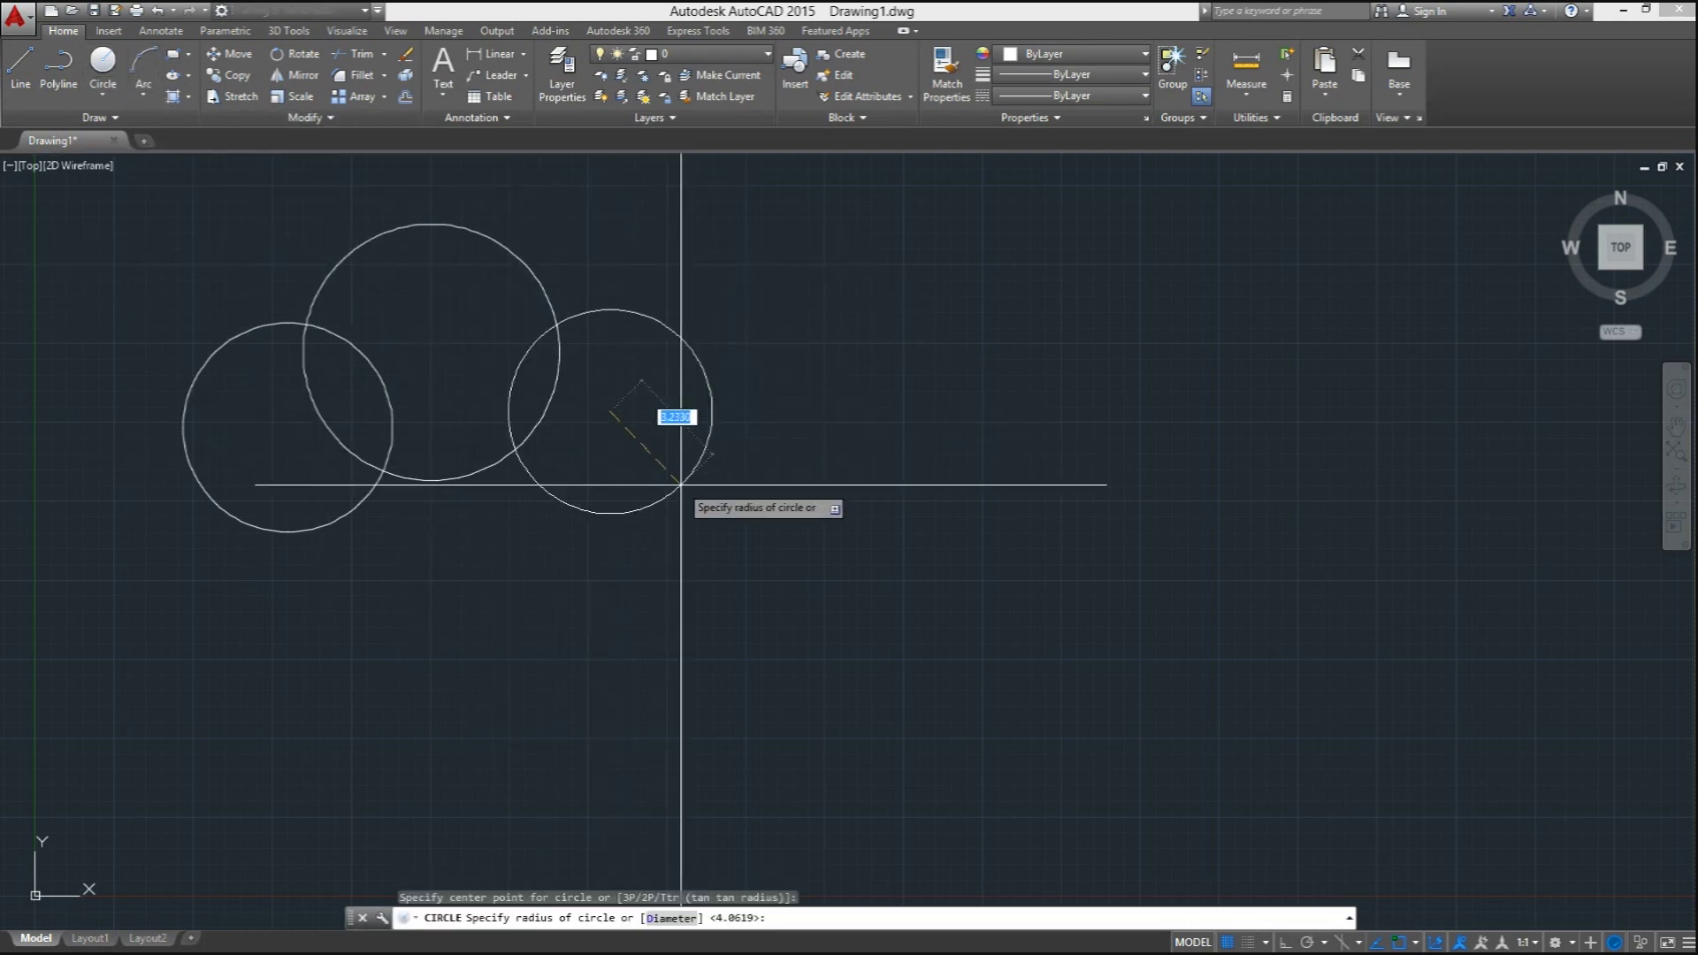
left_click(698, 493)
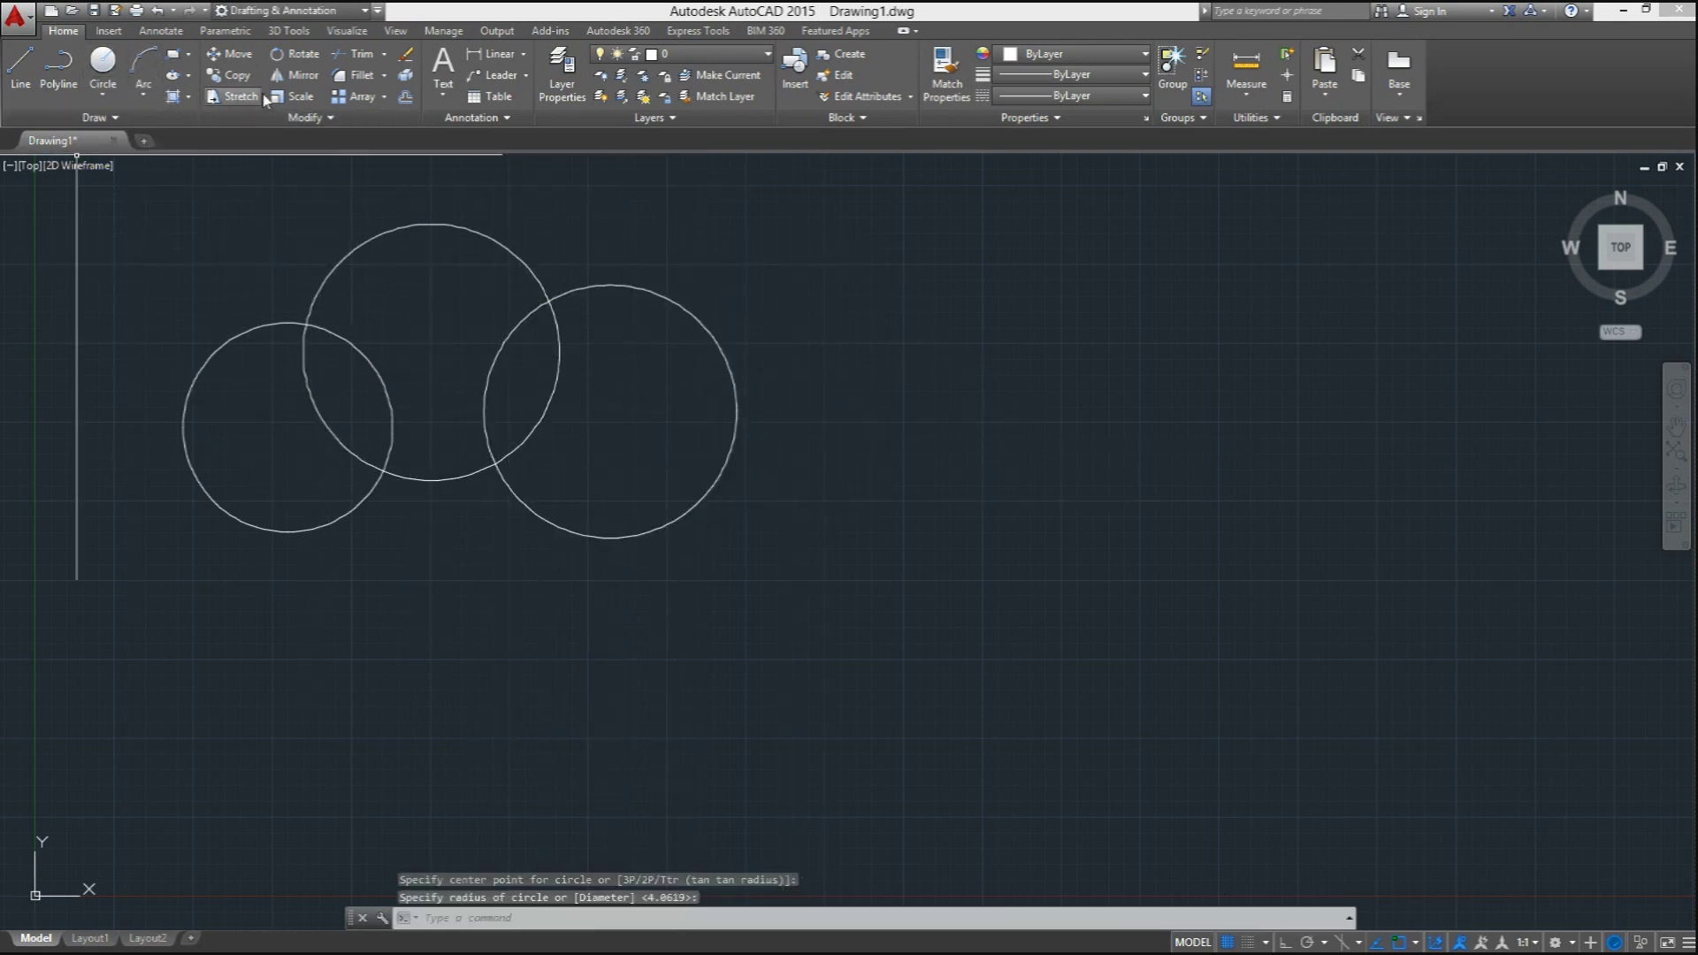
Trim the four inner arcs using all three circles as cutting edges, leaving a cloud outline
left_click(359, 54)
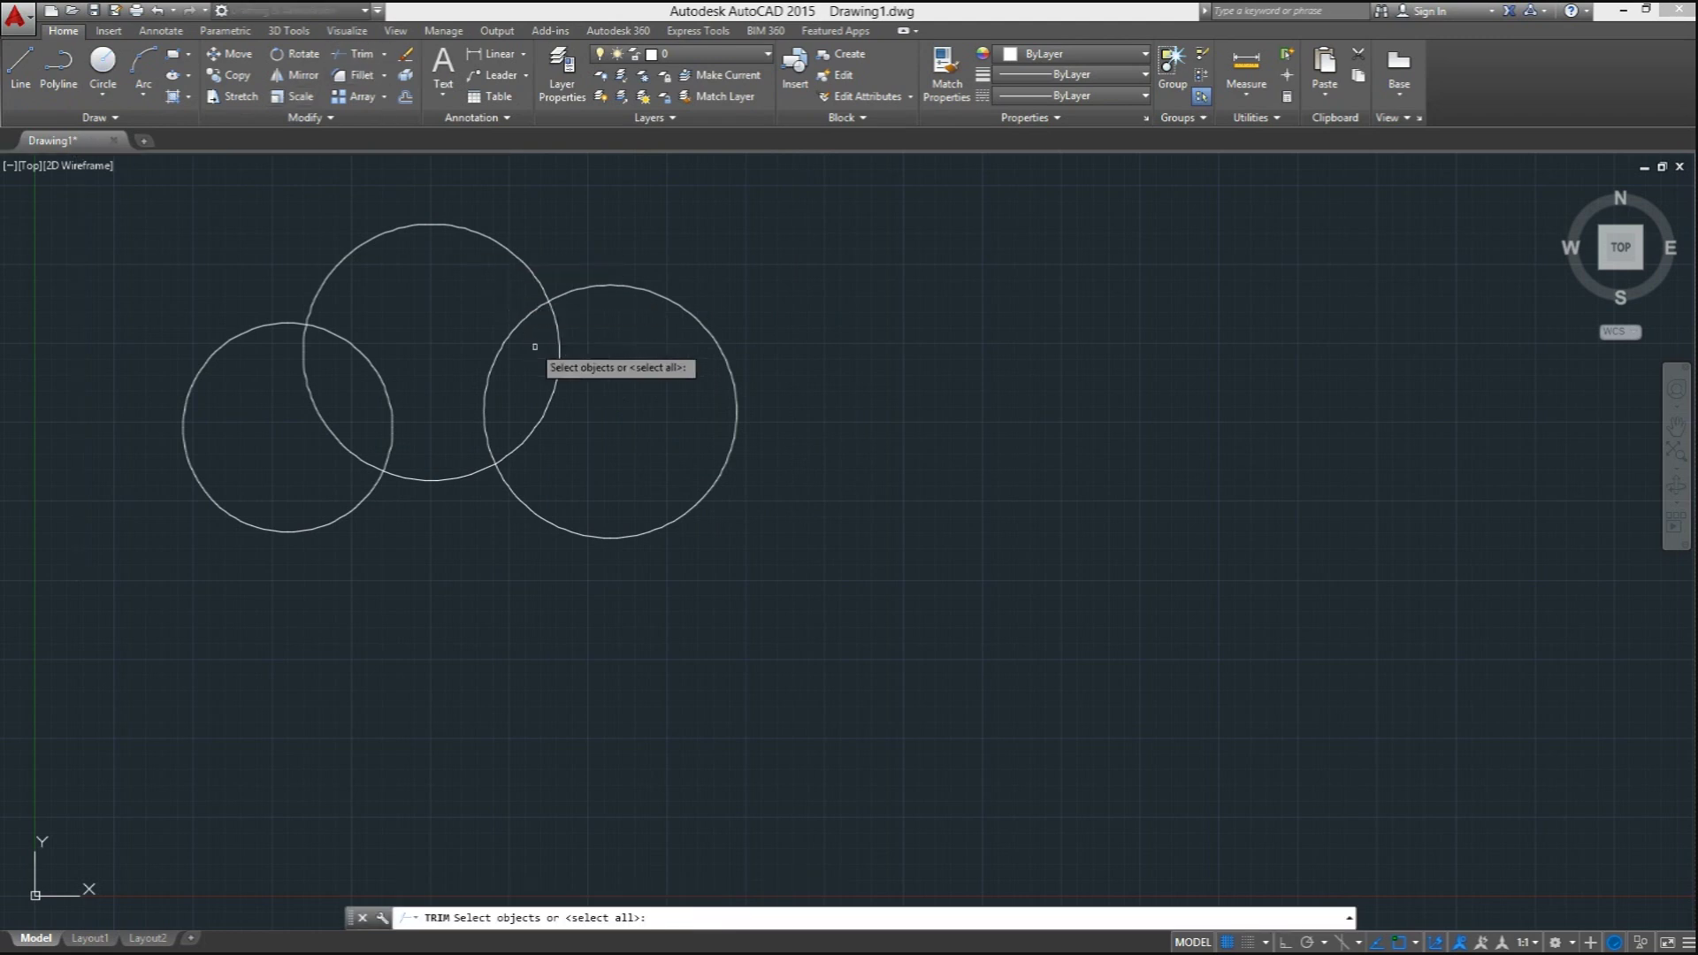
left_click(856, 501)
left_click(262, 384)
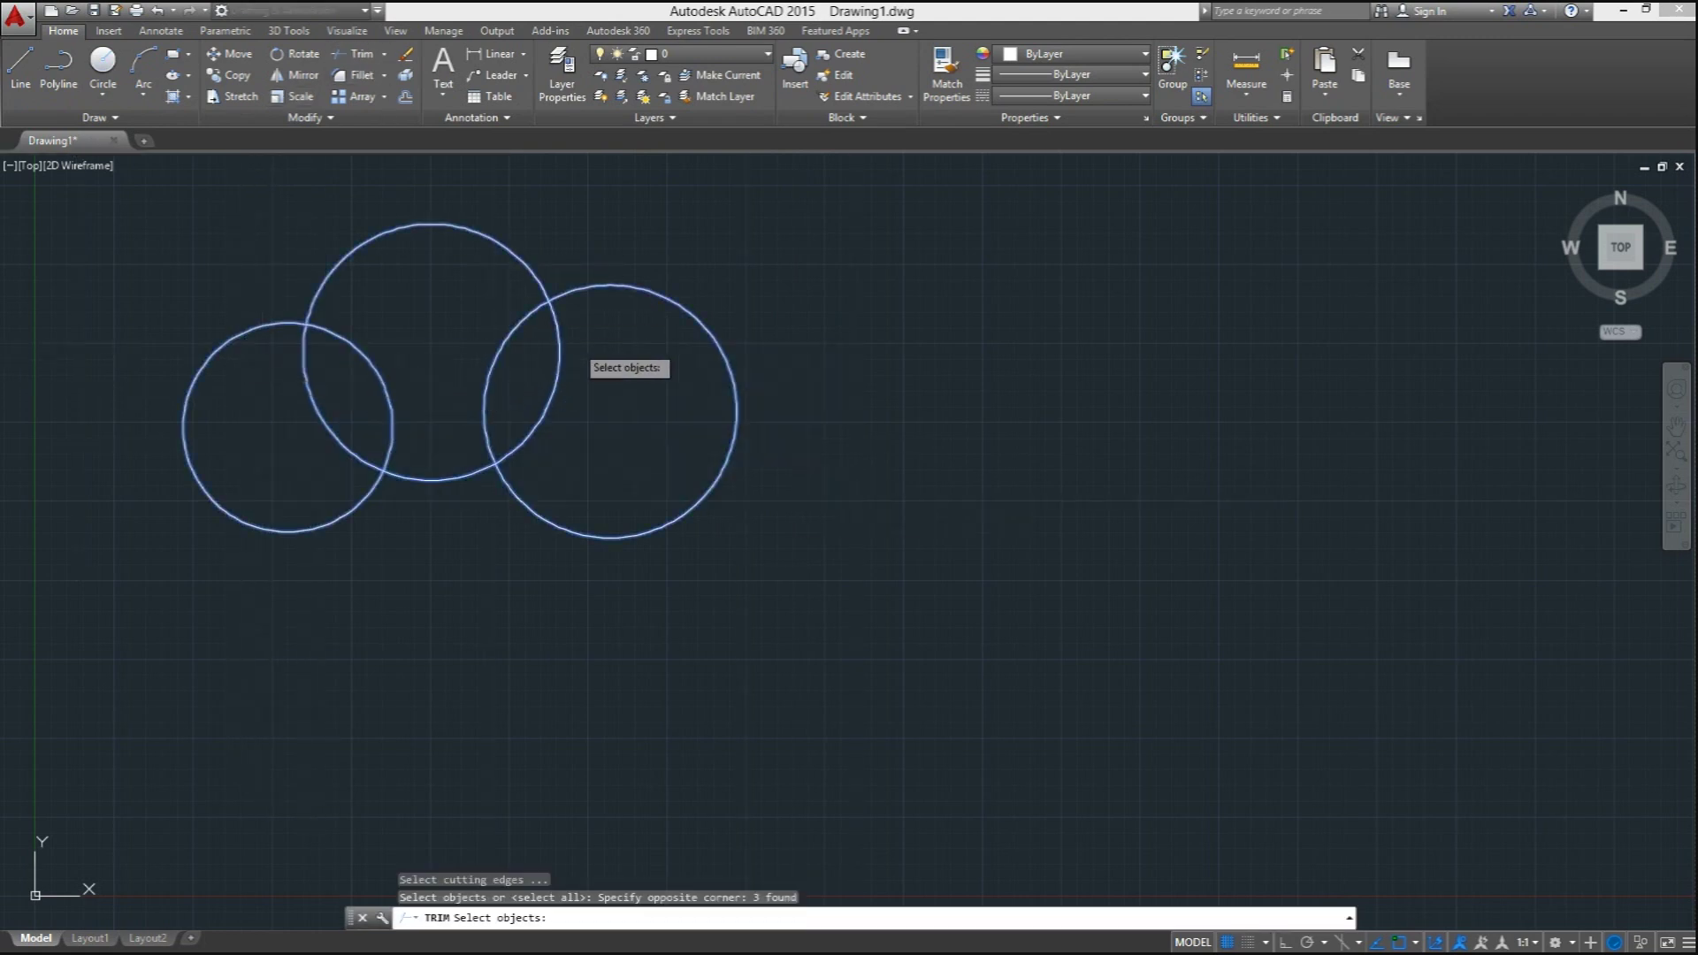
key("Return")
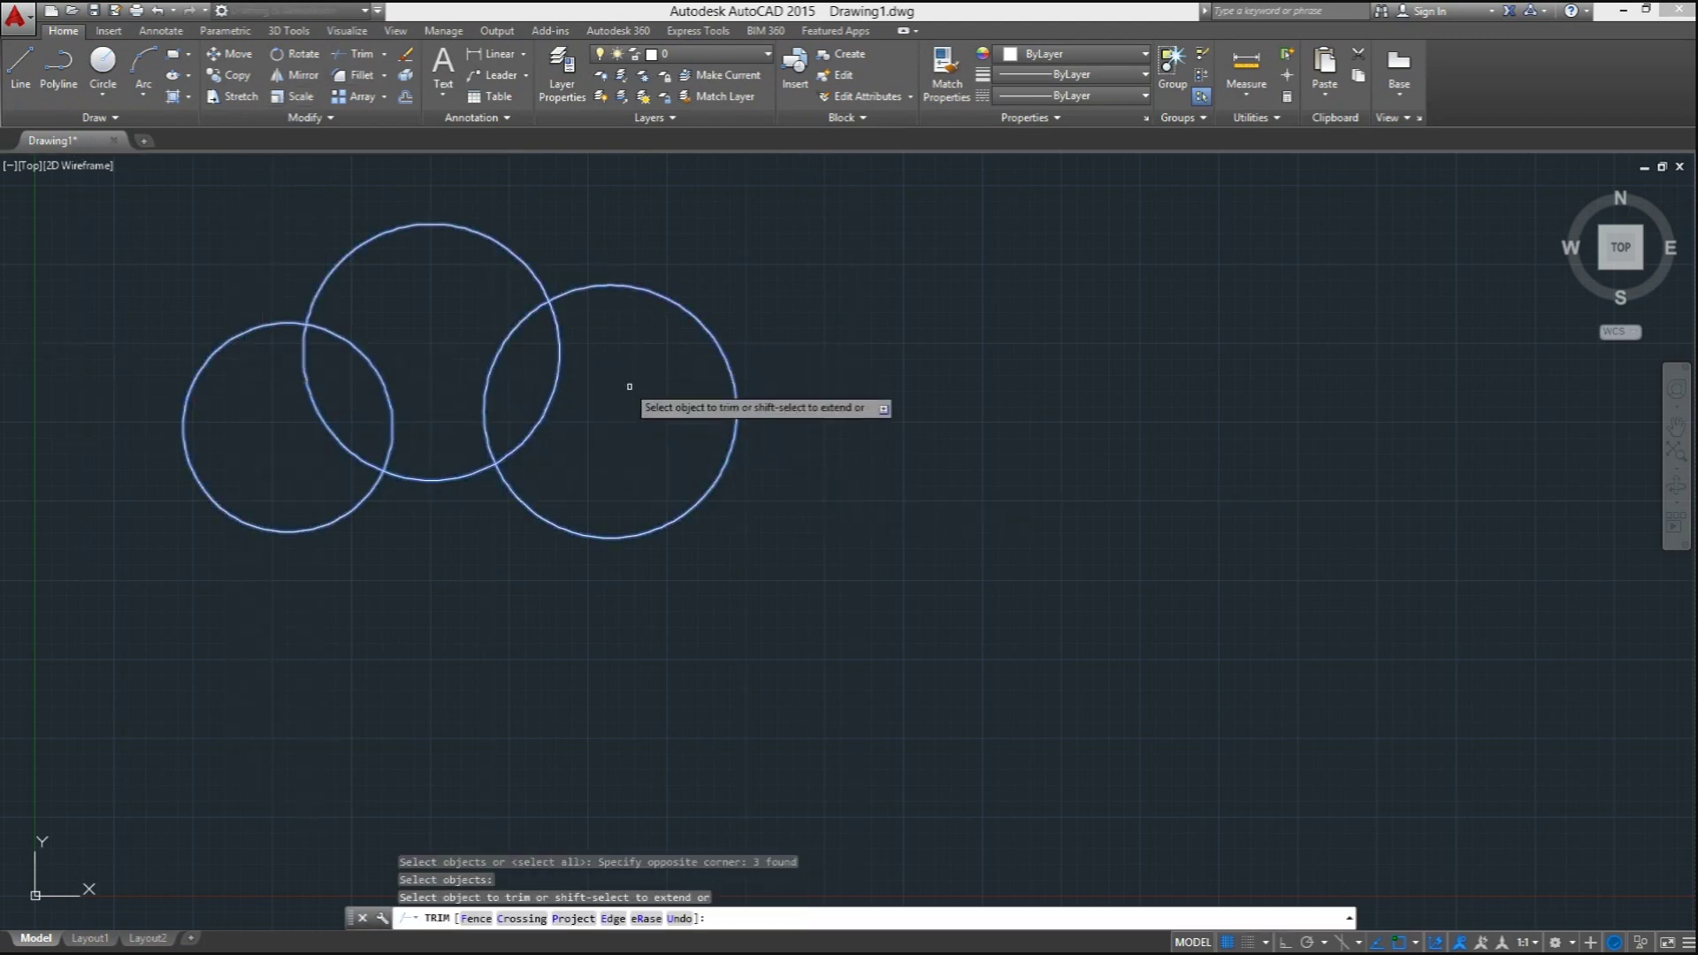
left_click(542, 416)
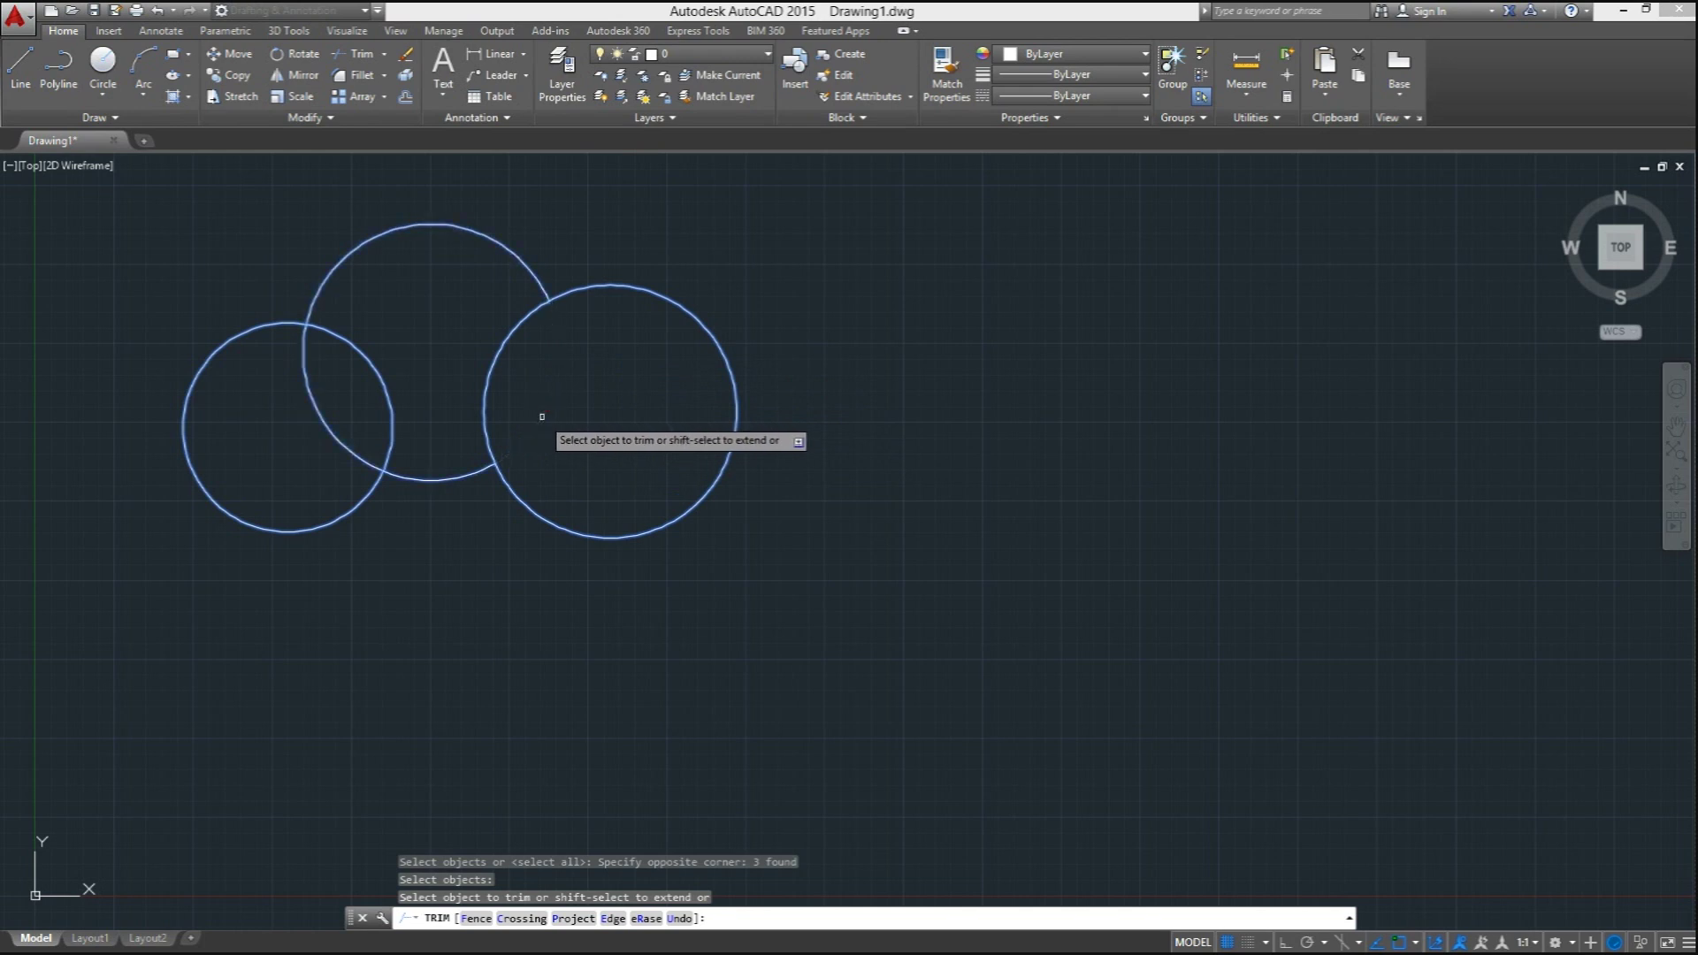
left_click(493, 366)
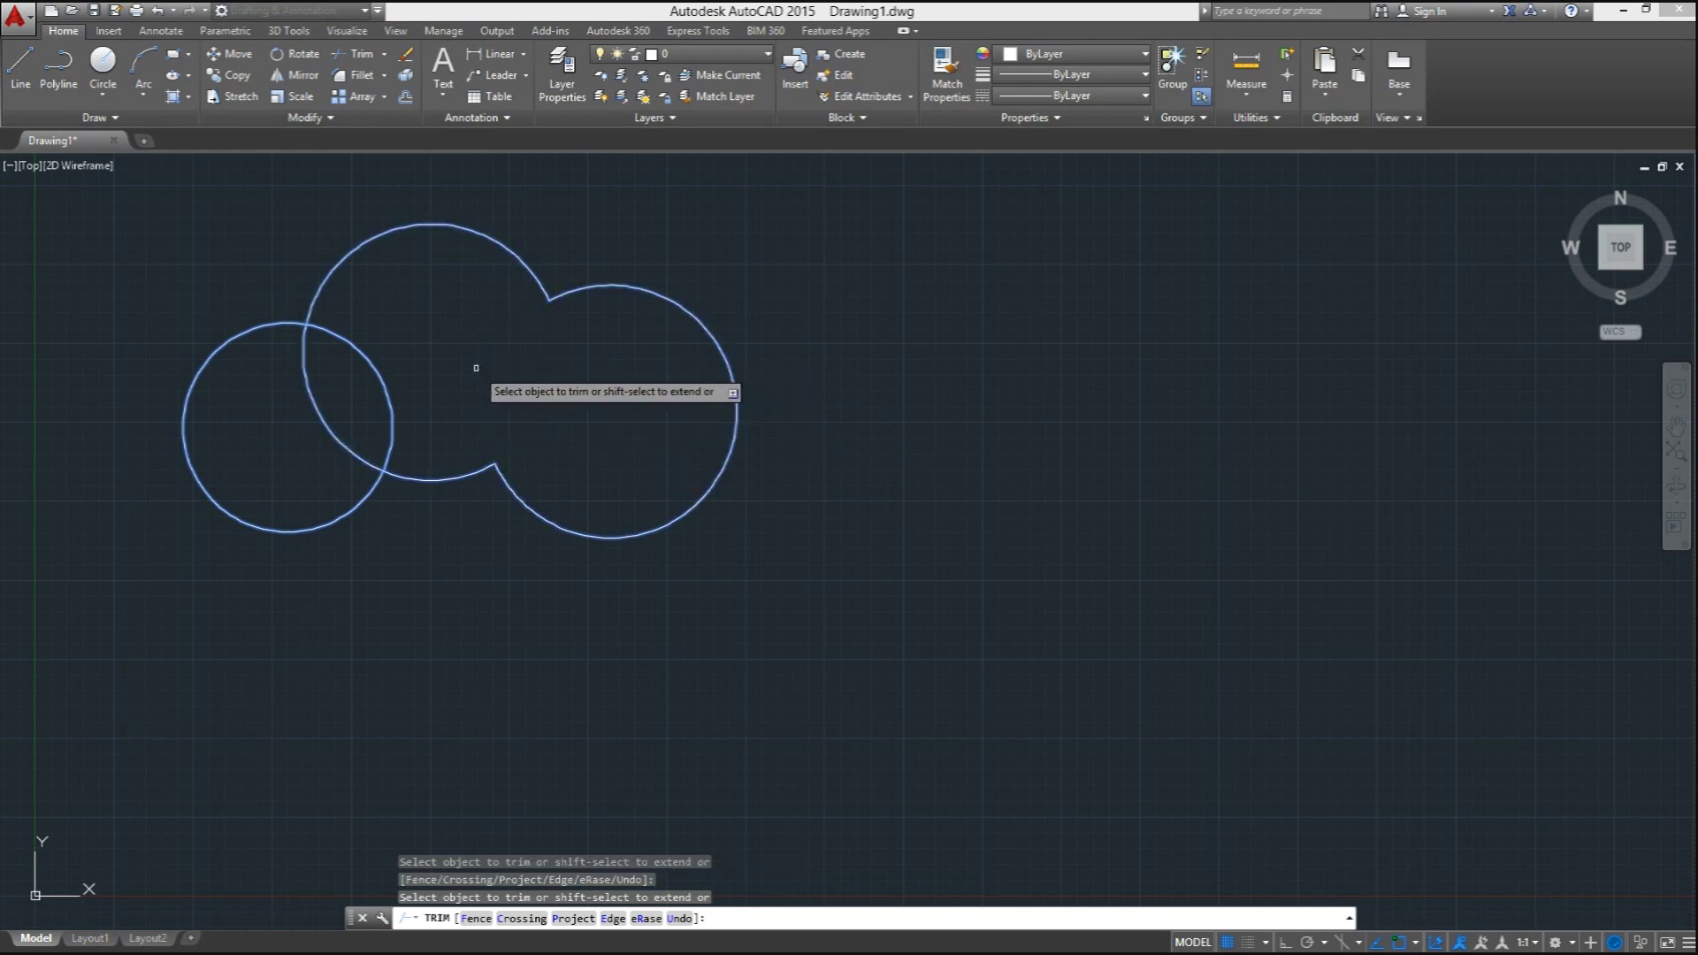
left_click(365, 356)
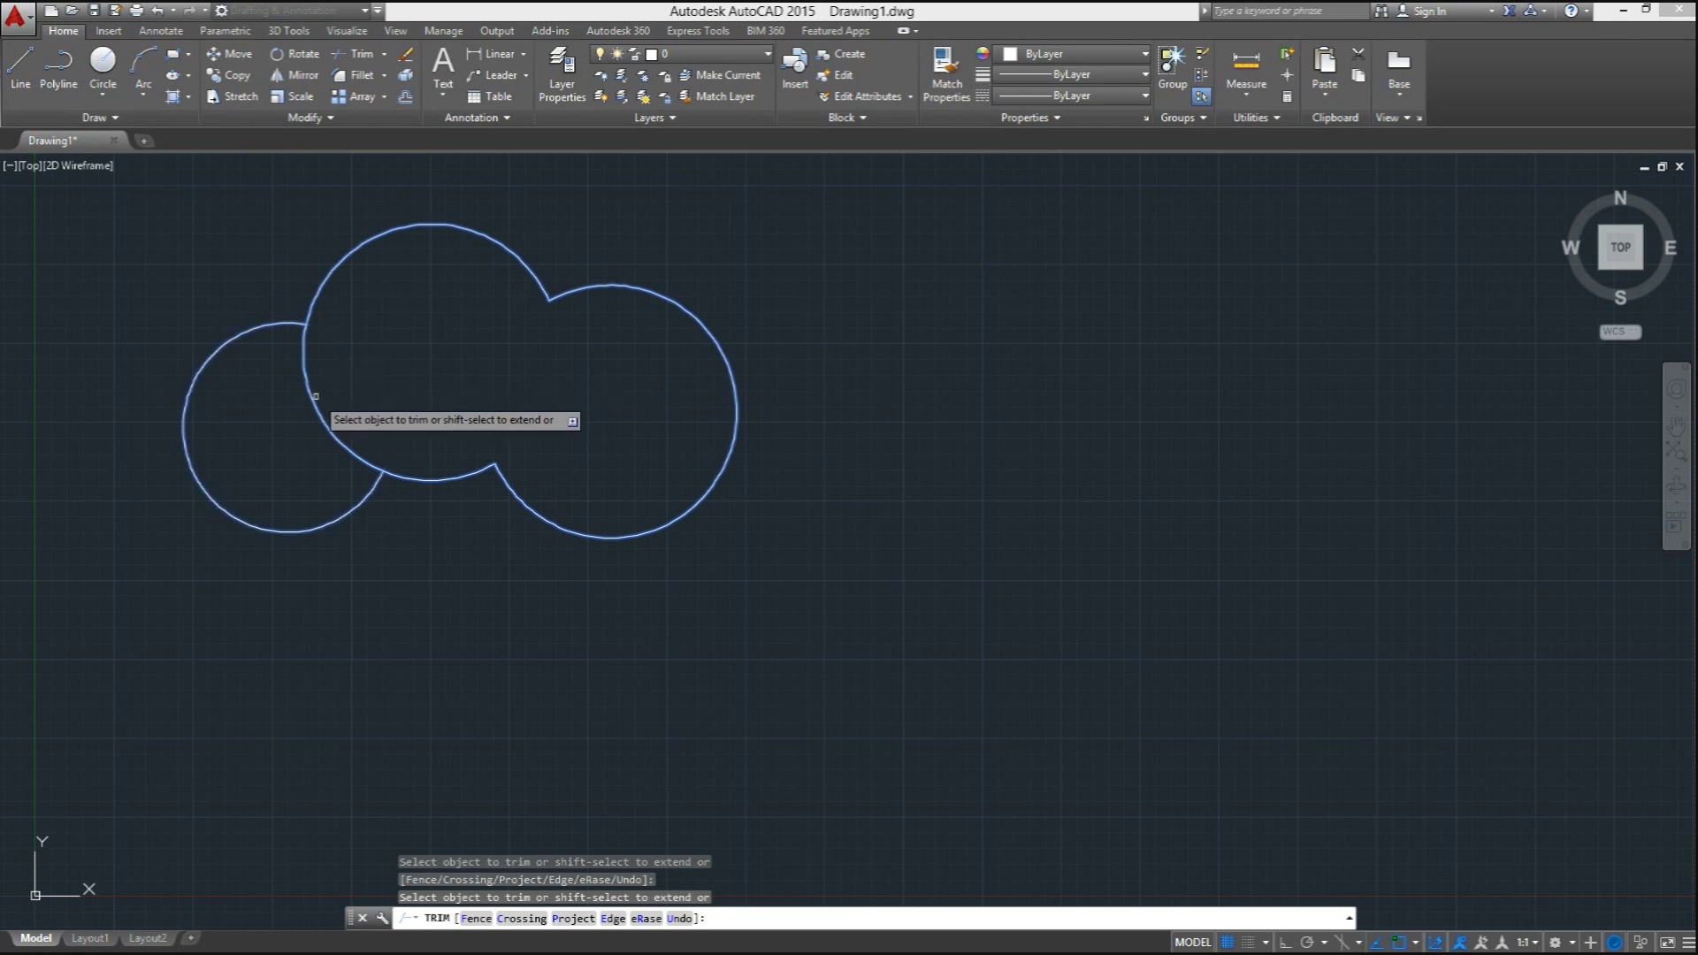
left_click(310, 391)
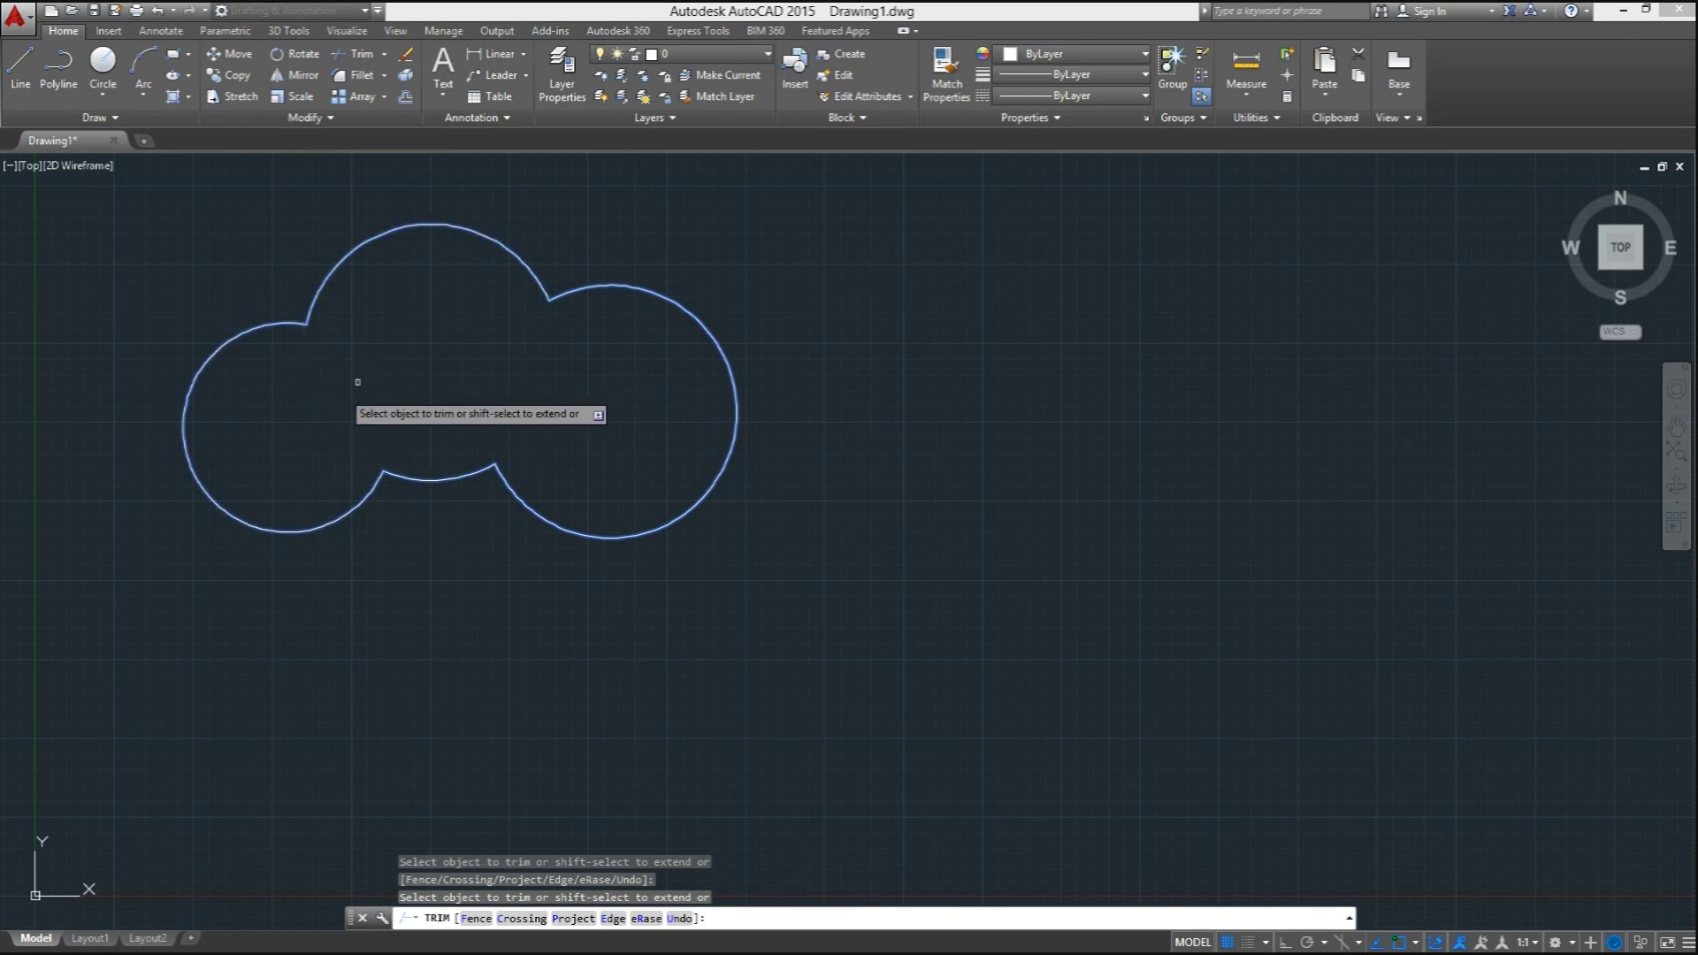
right_click(409, 368)
left_click(433, 373)
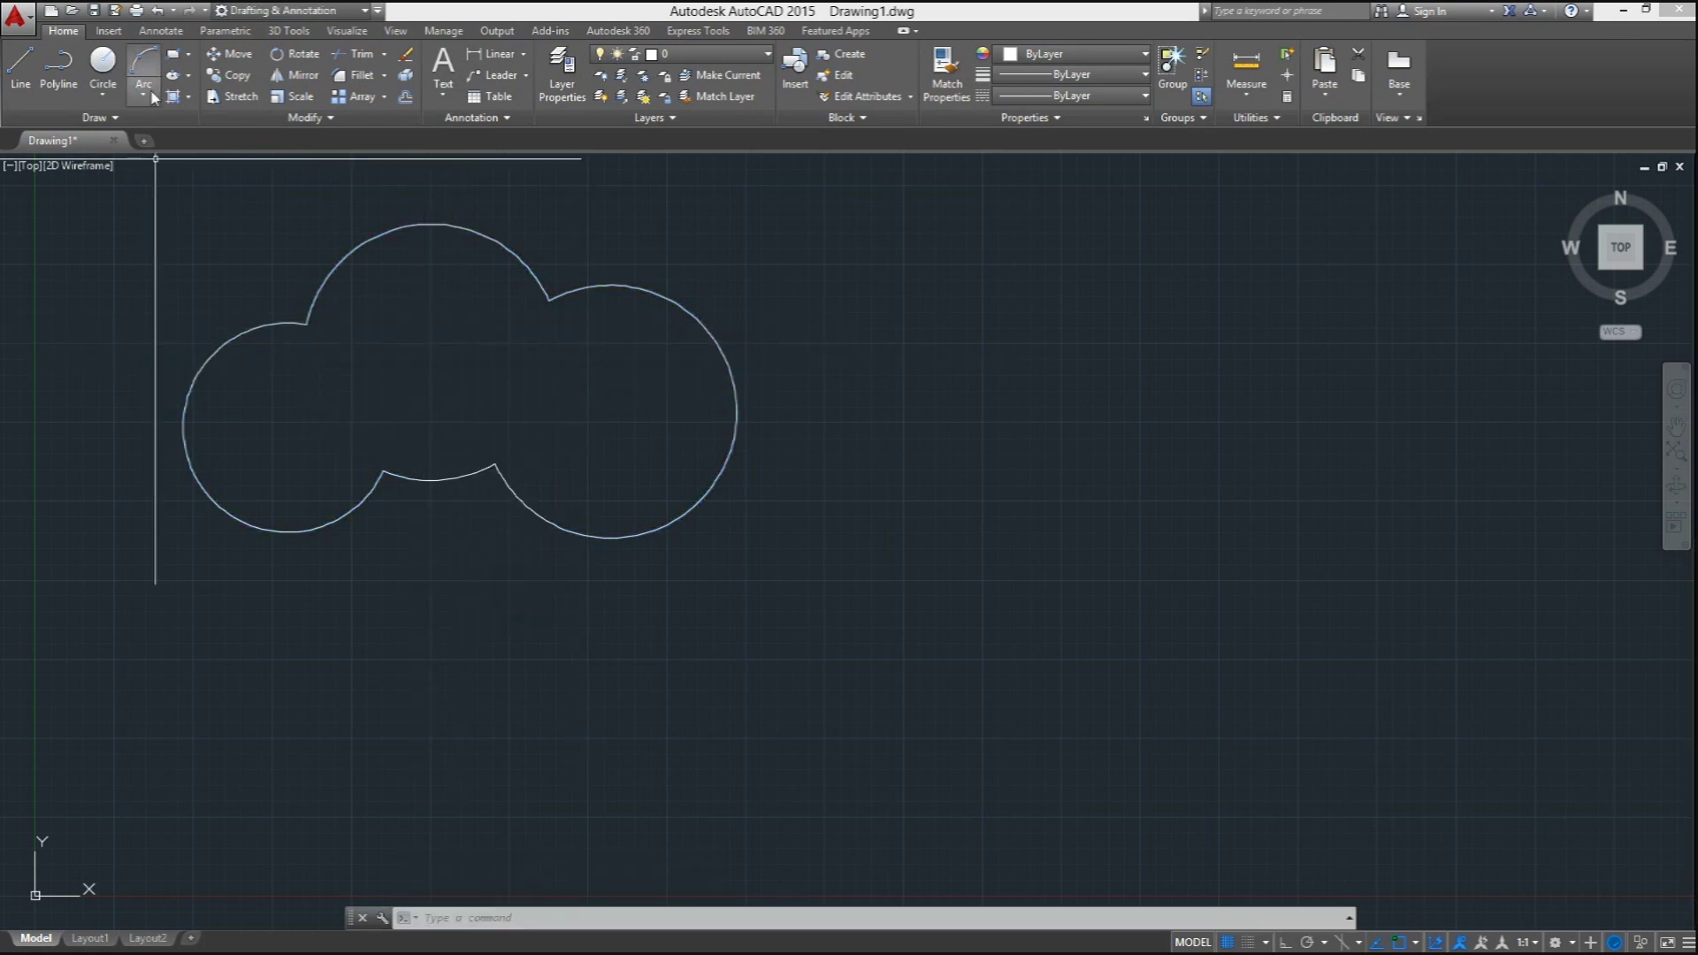
Shift the view left and pick a new rectangle's first corner
left_click(173, 54)
scroll(700, 440, "down", 2)
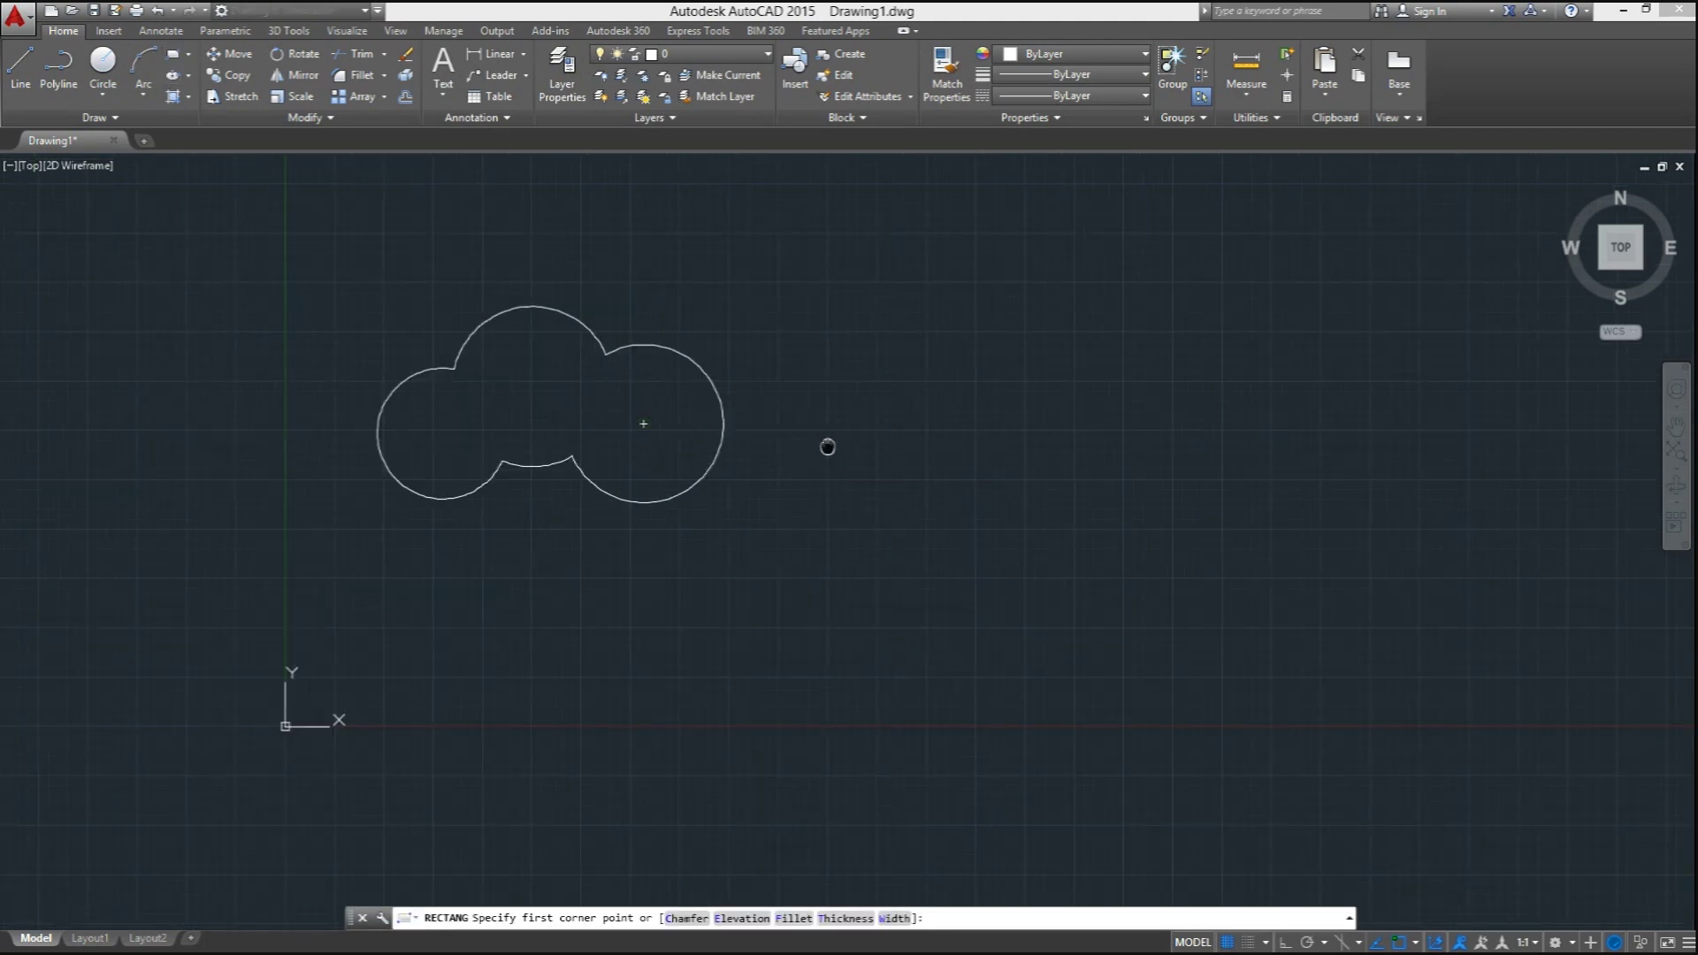
middle_click_drag(826, 448, 360, 463)
left_click(529, 368)
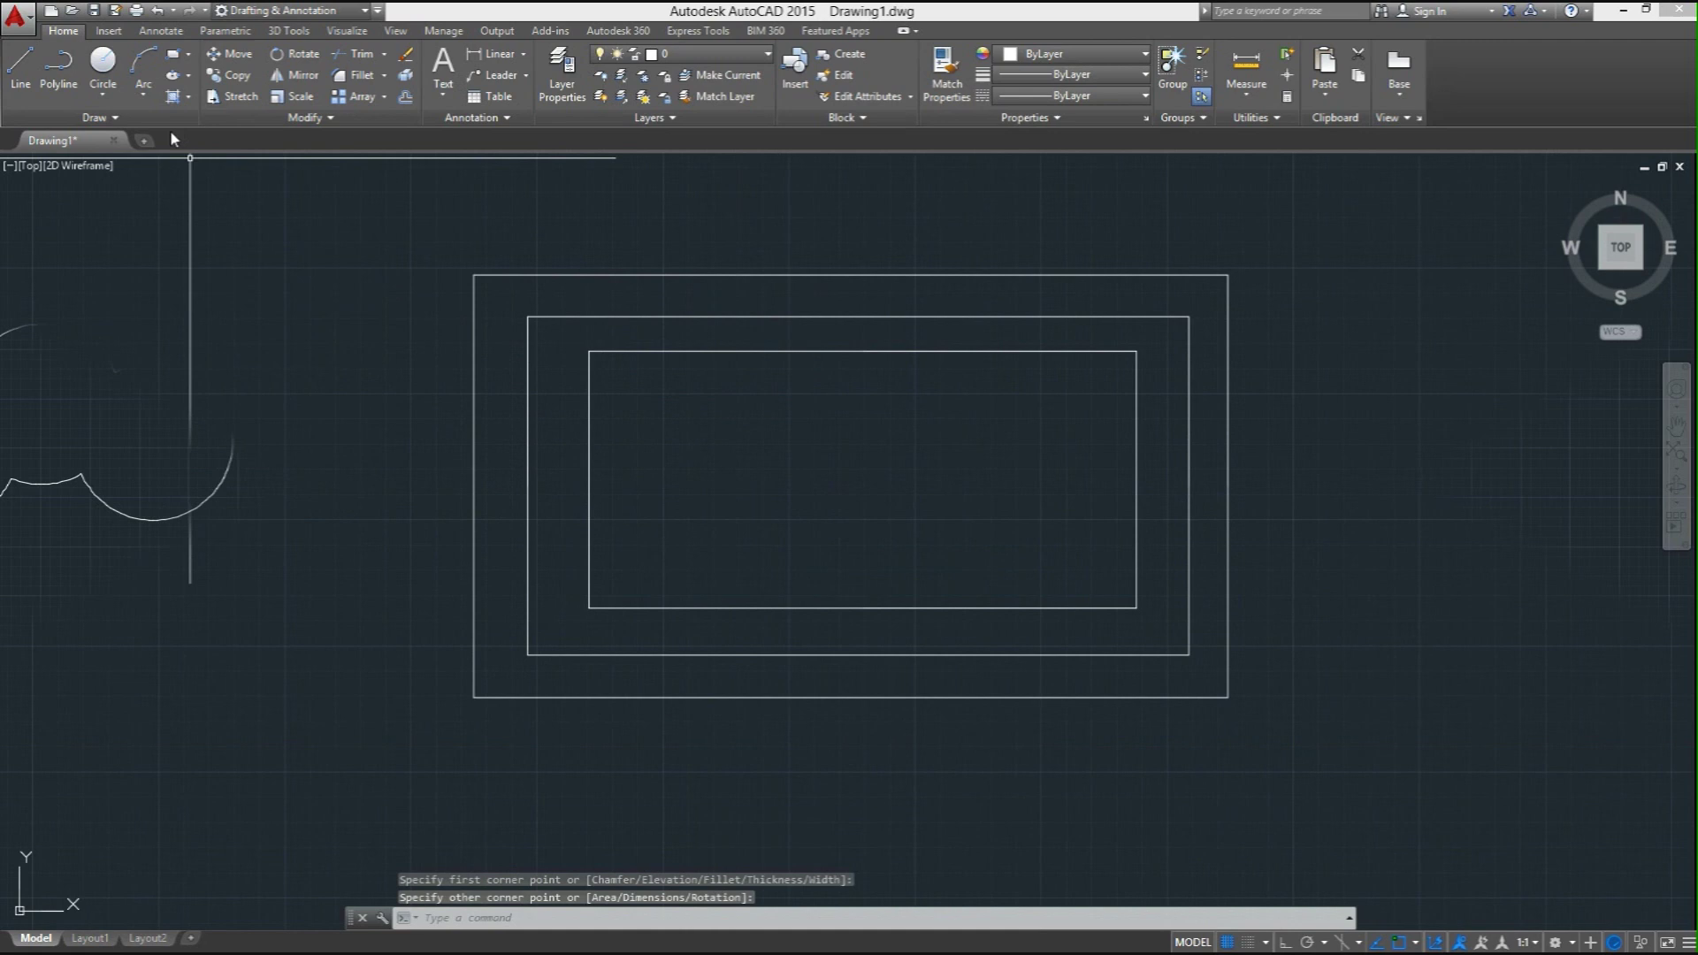
Add a linear dimension of 14.9445 across the outer rectangle's top edge
left_click(162, 33)
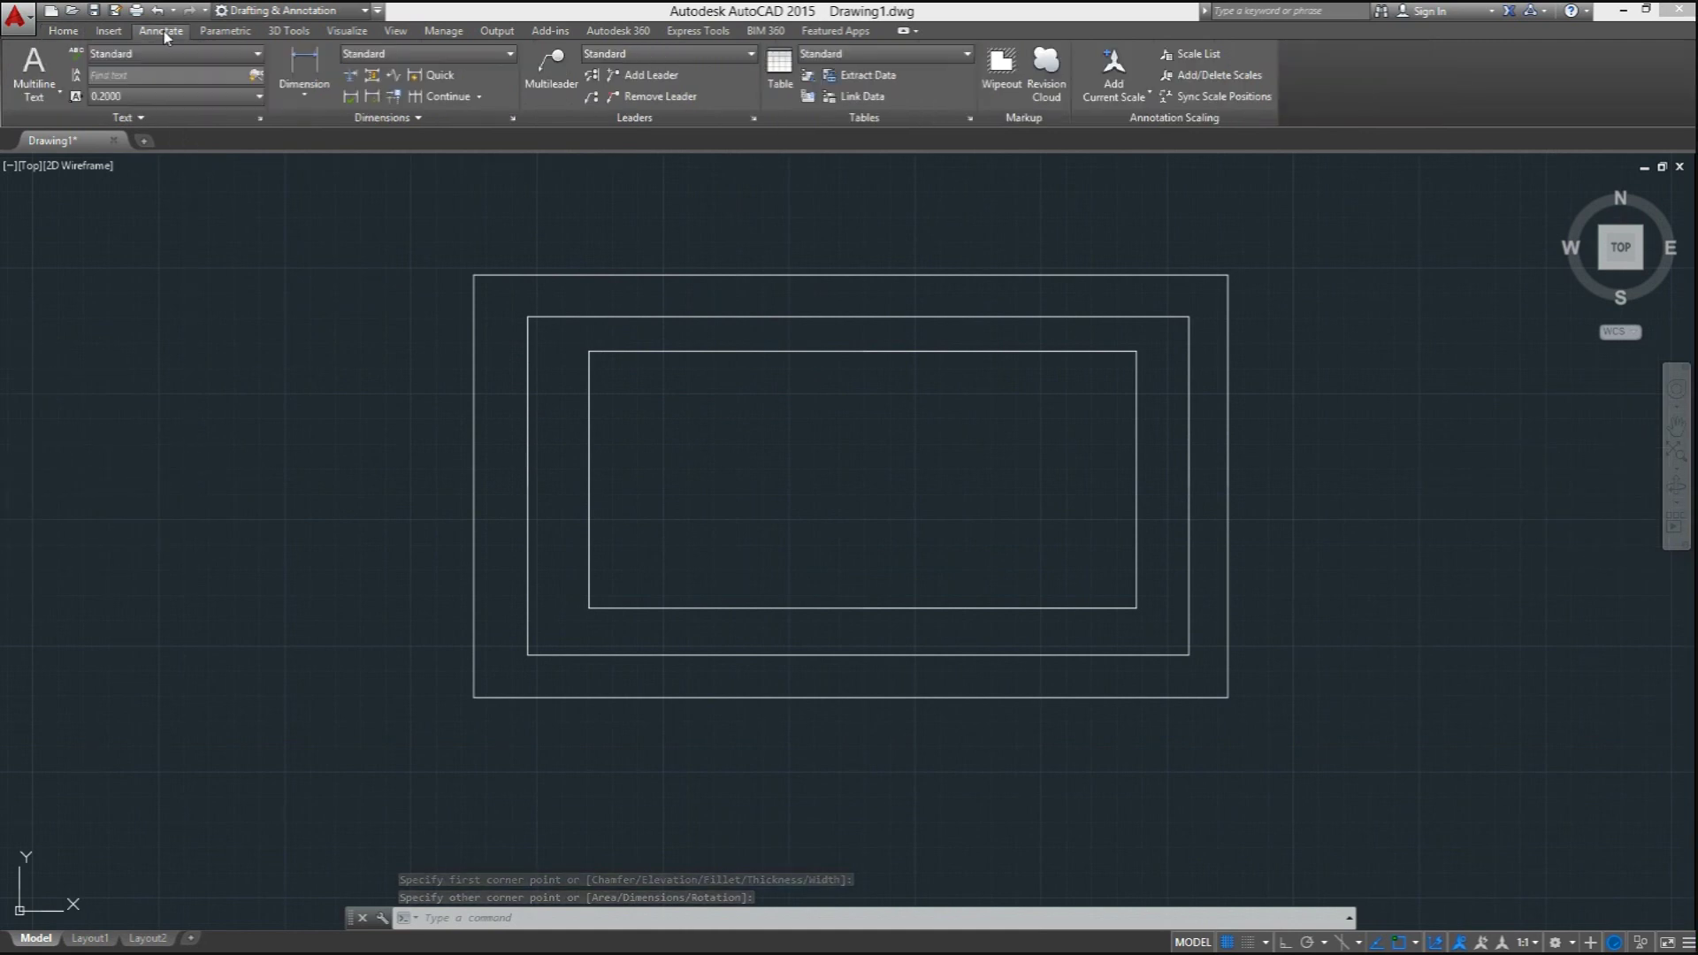
left_click(303, 60)
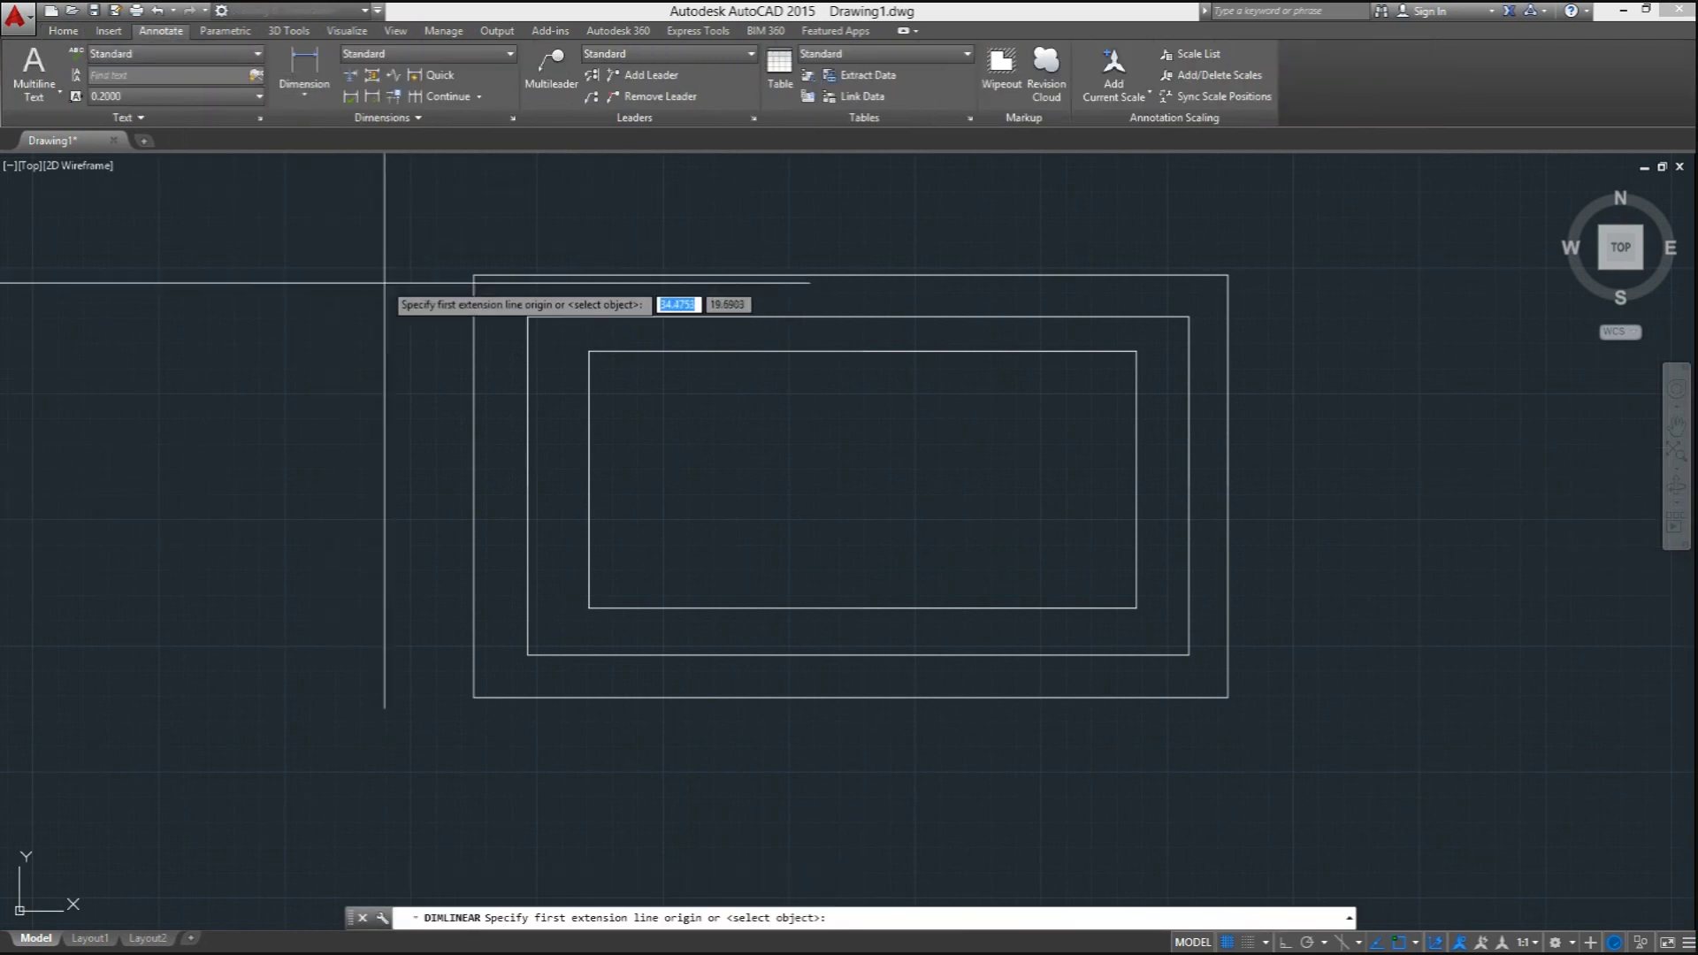
left_click(474, 275)
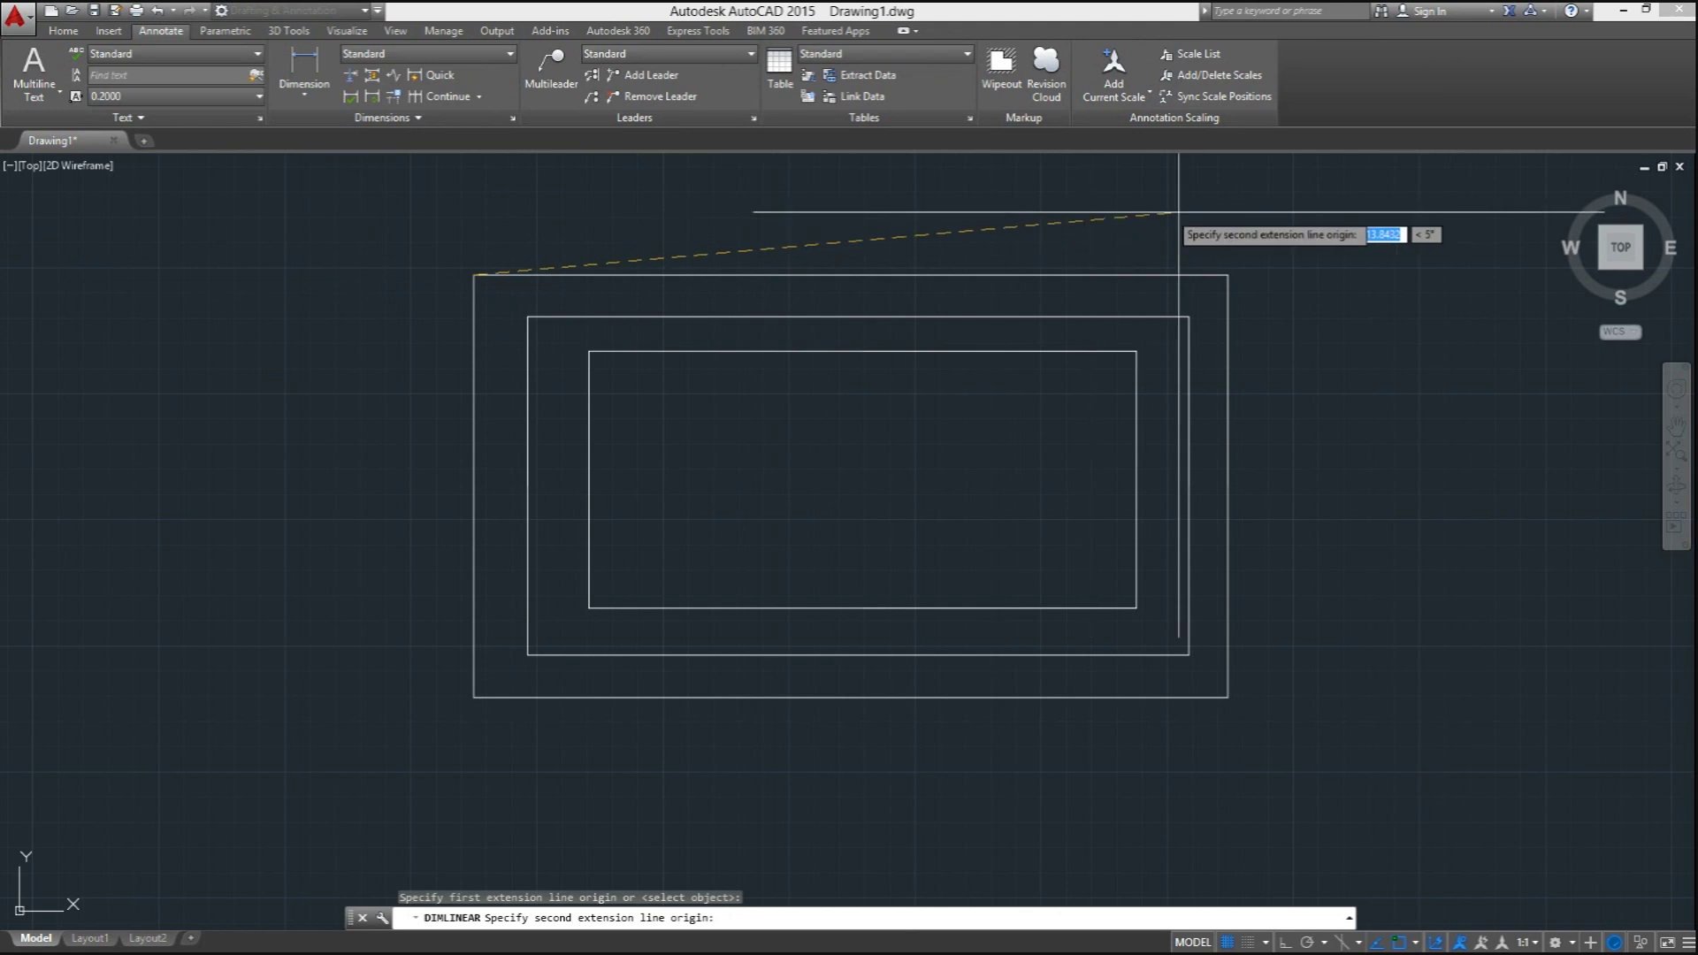
left_click(1227, 275)
left_click(1228, 214)
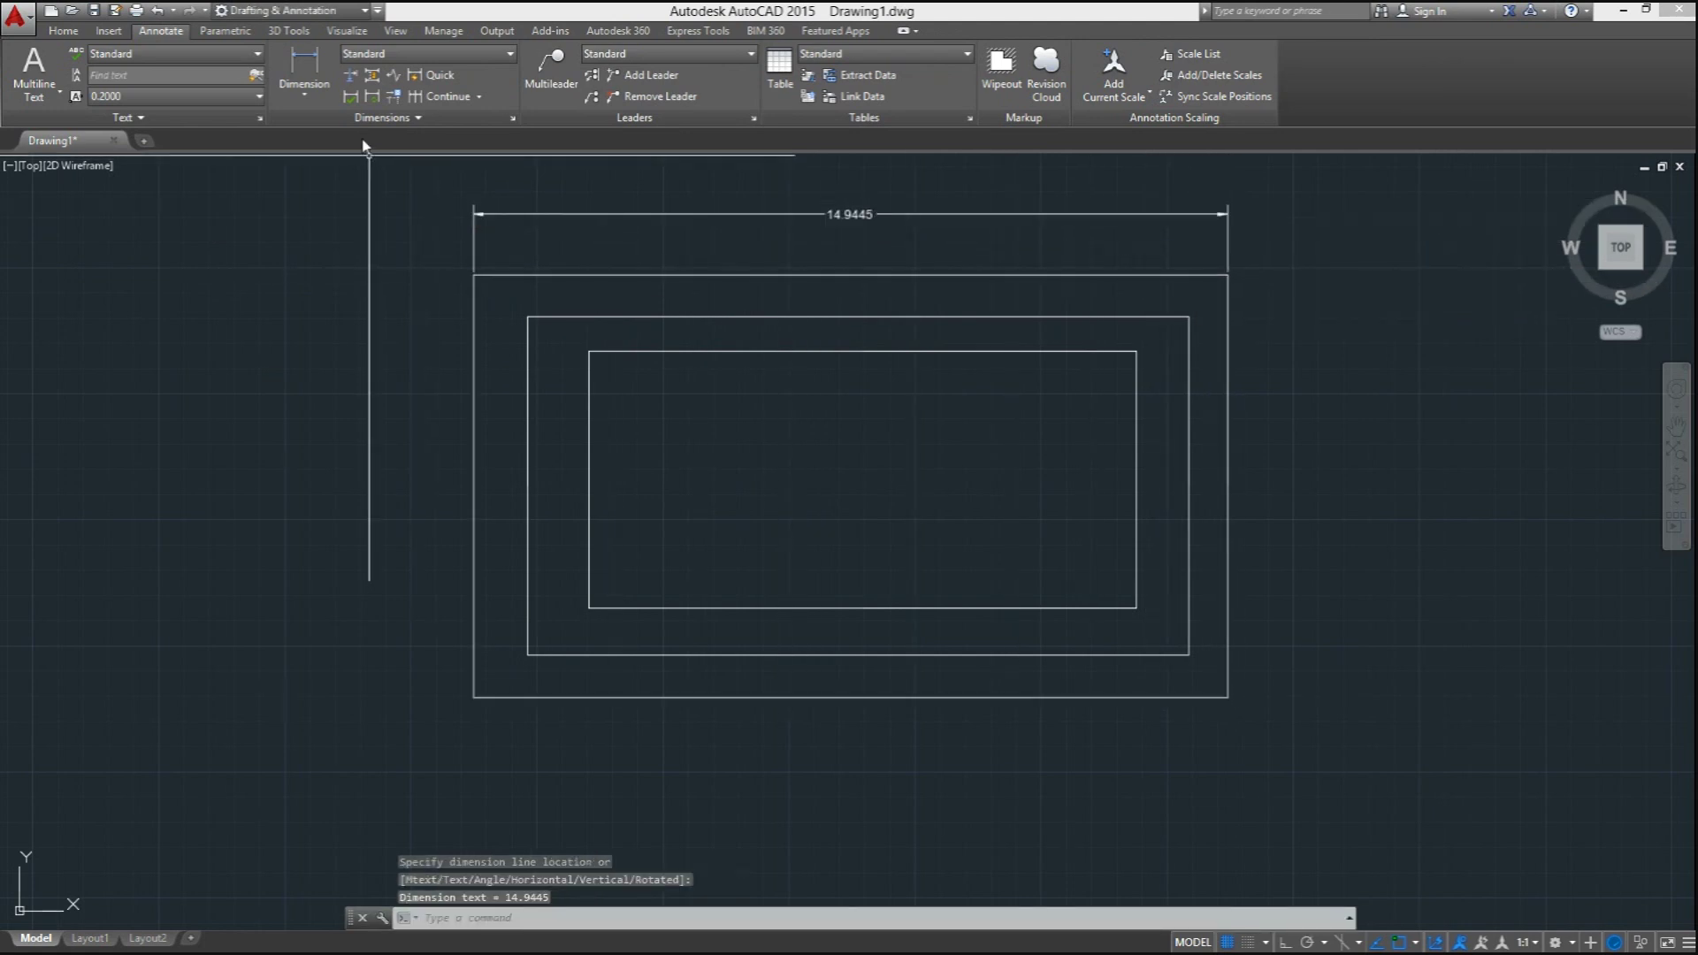
Dimension the 0.8334 vertical gap between the outer and middle rectangles, then re-centre the view
left_click(304, 60)
scroll(474, 275, "up", 5)
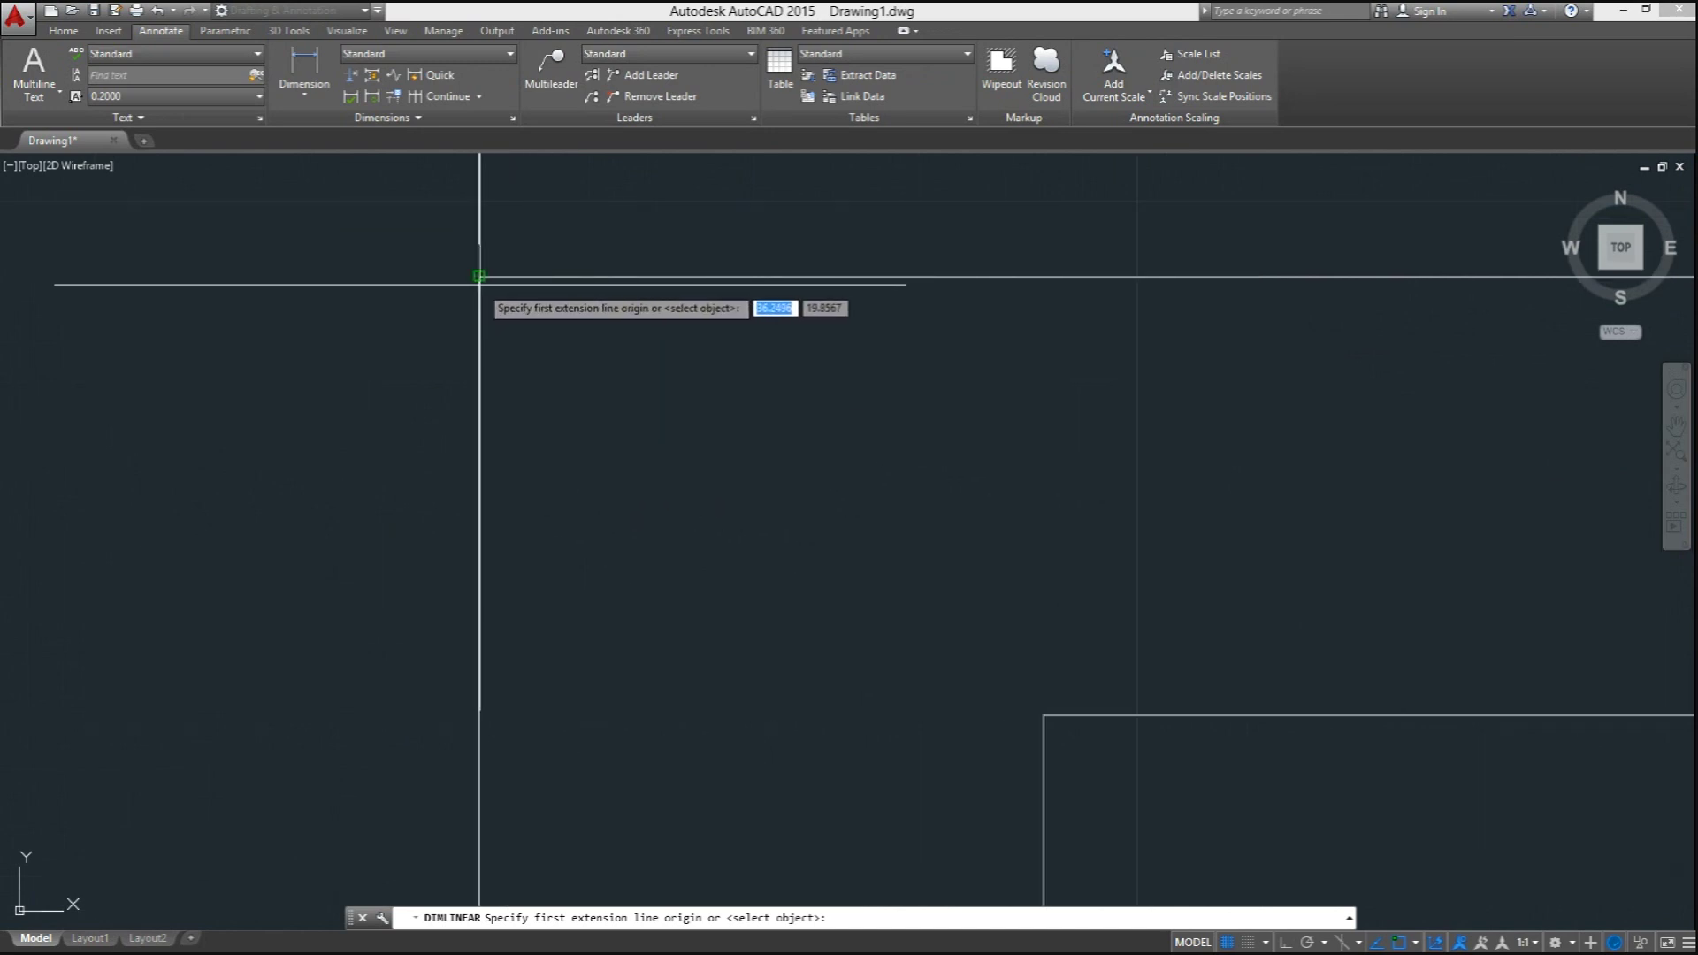
left_click(478, 276)
scroll(481, 250, "up", 2)
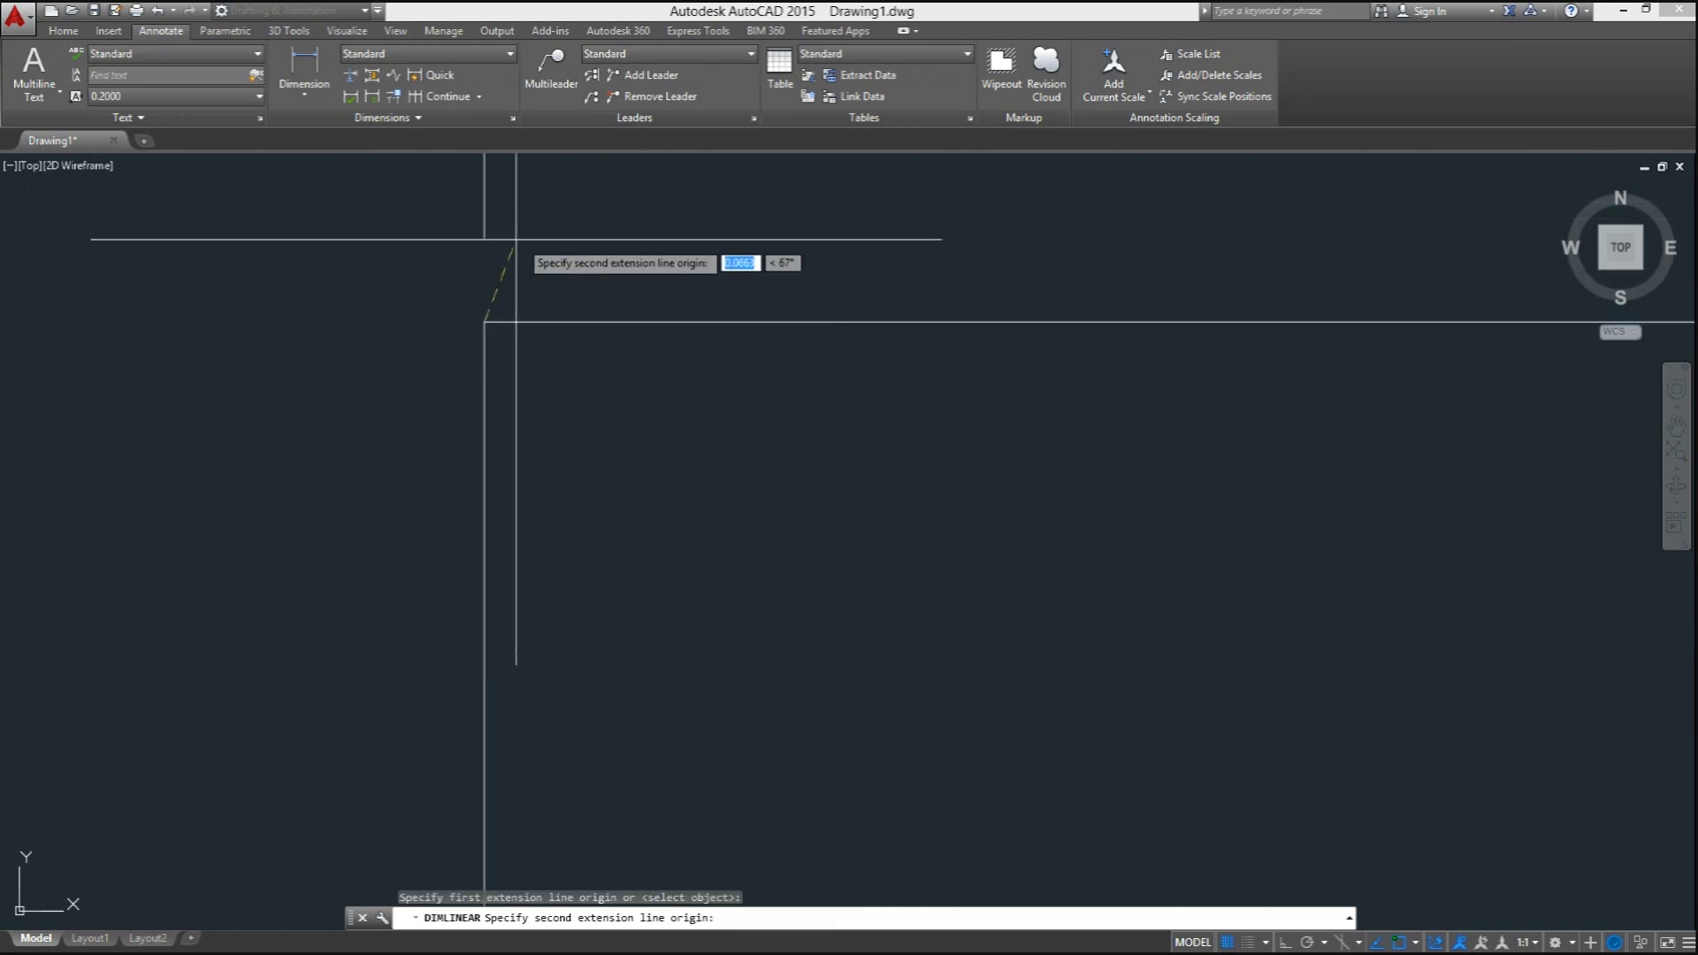
scroll(495, 261, "down", 3)
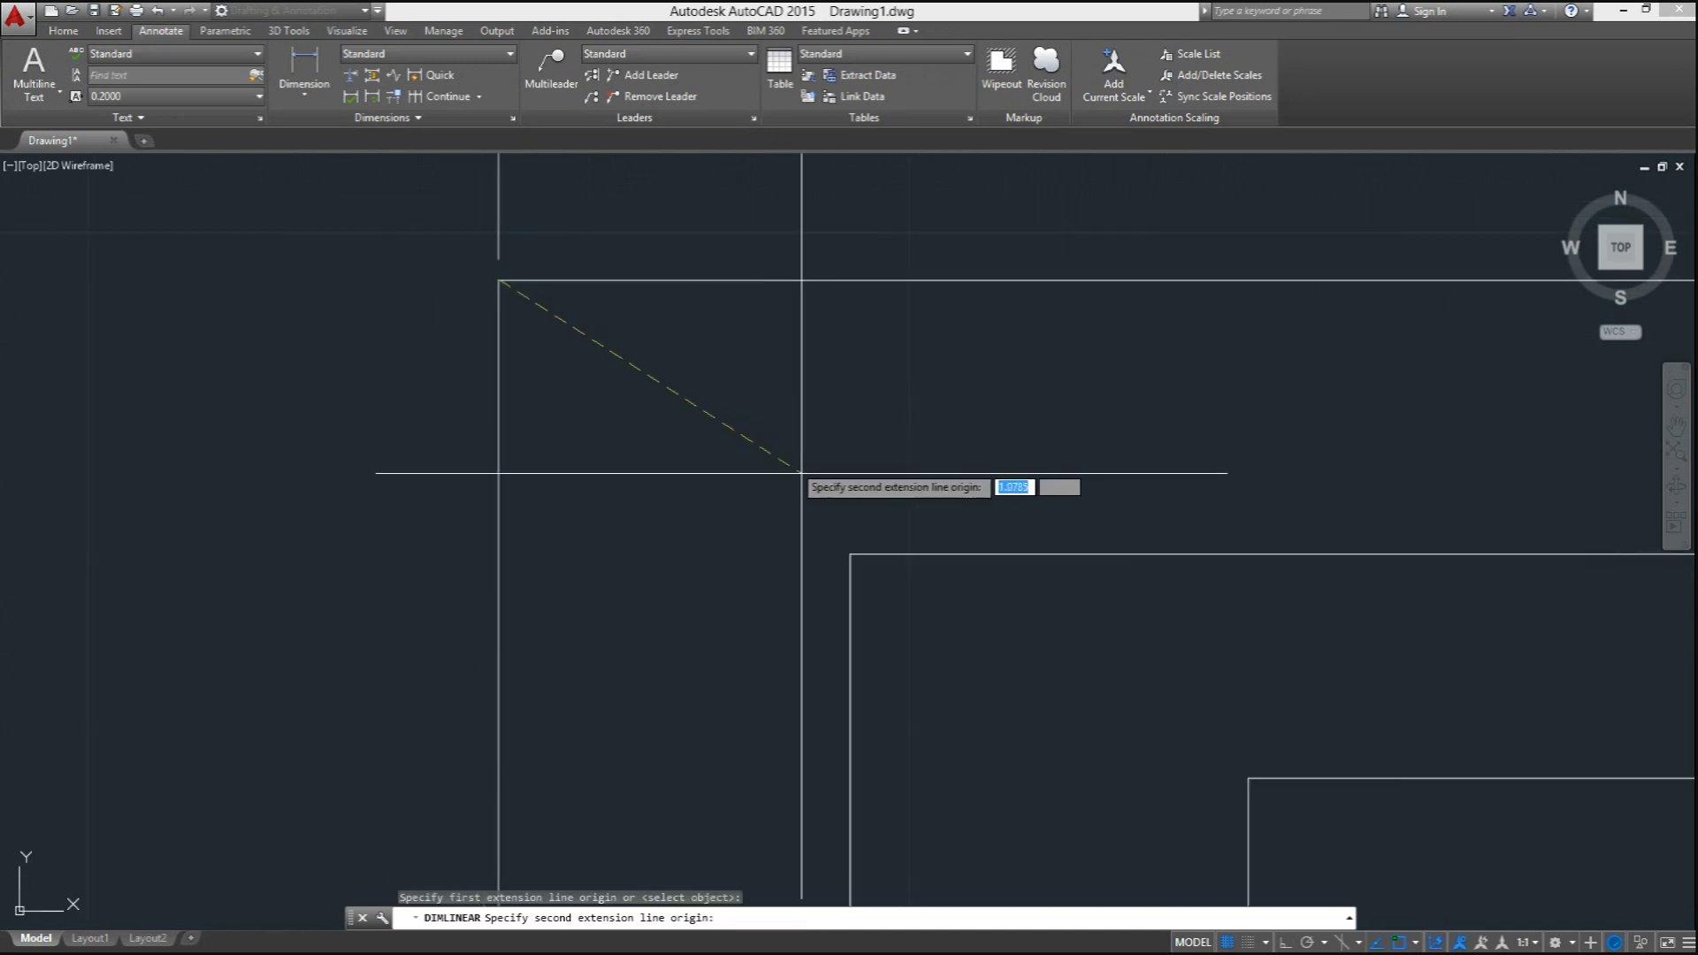
left_click(848, 555)
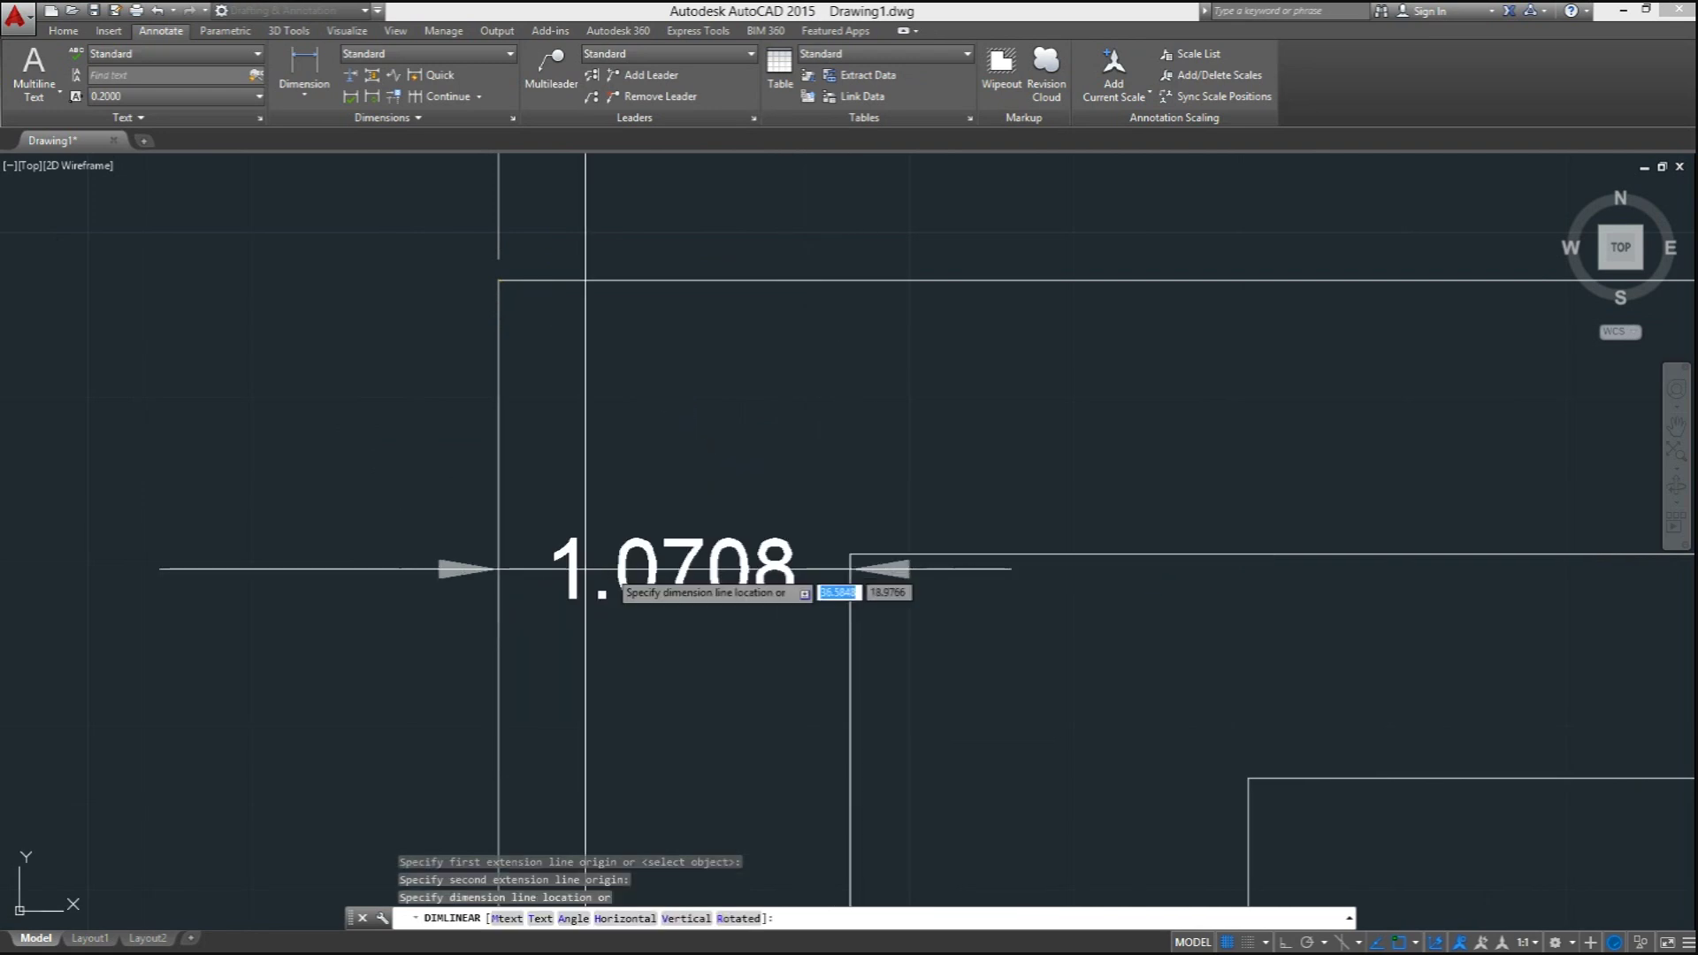
left_click(309, 531)
scroll(586, 436, "down", 5)
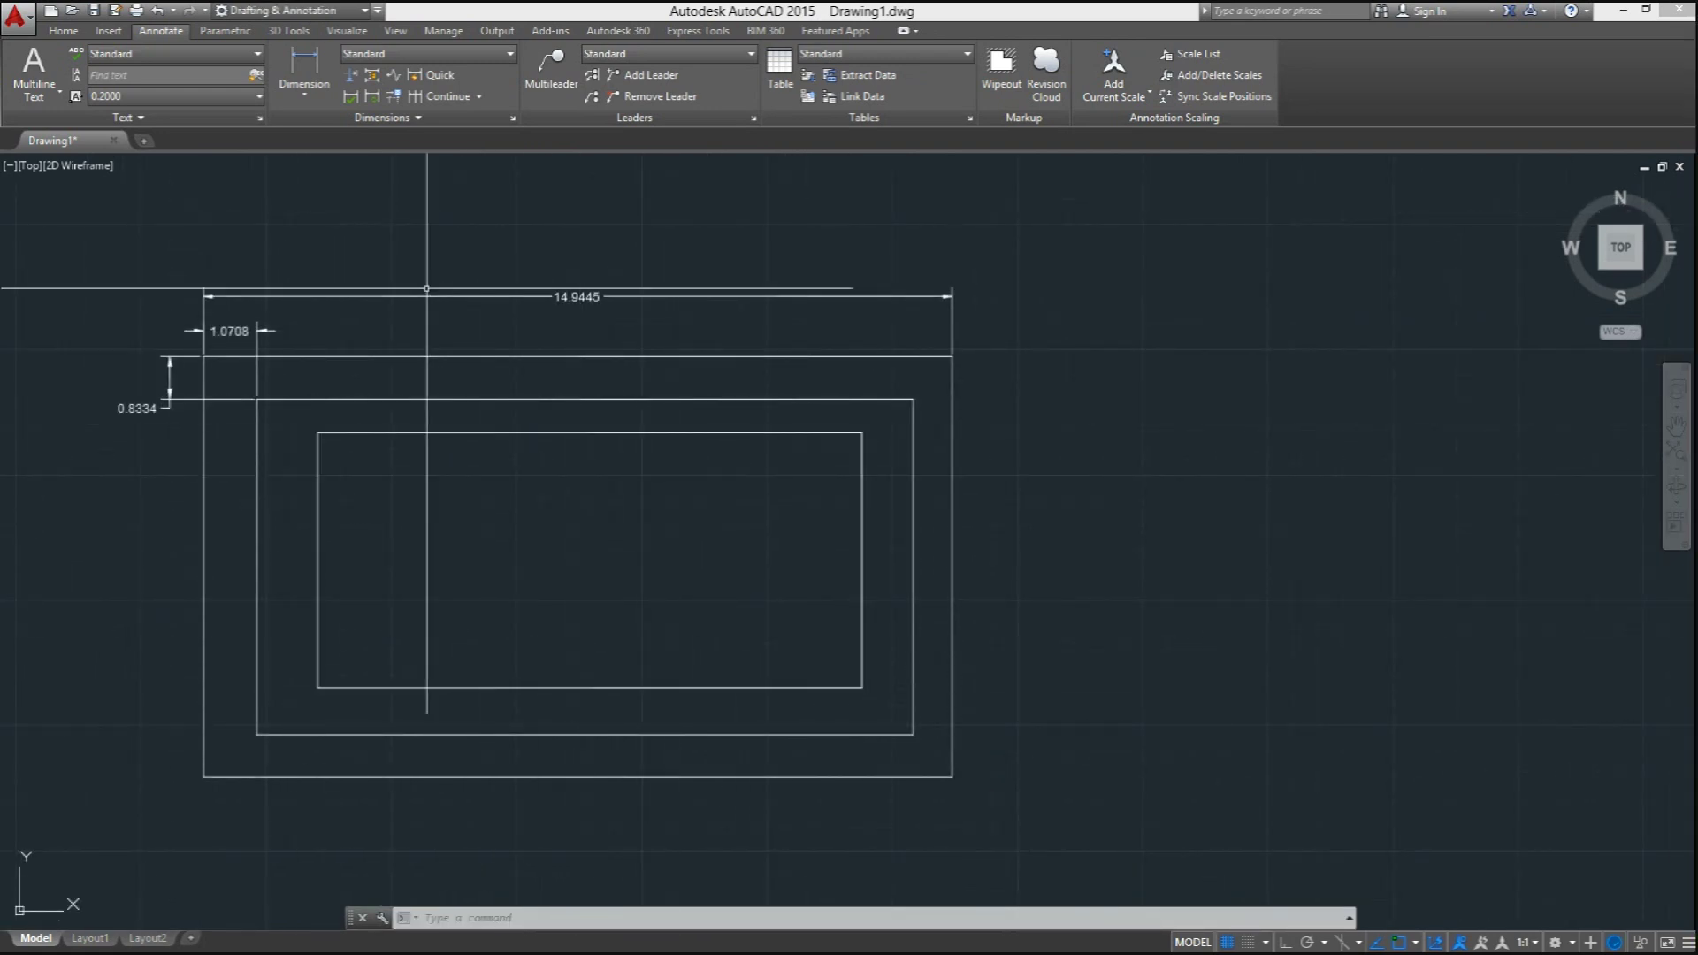
middle_click_drag(357, 172, 479, 196)
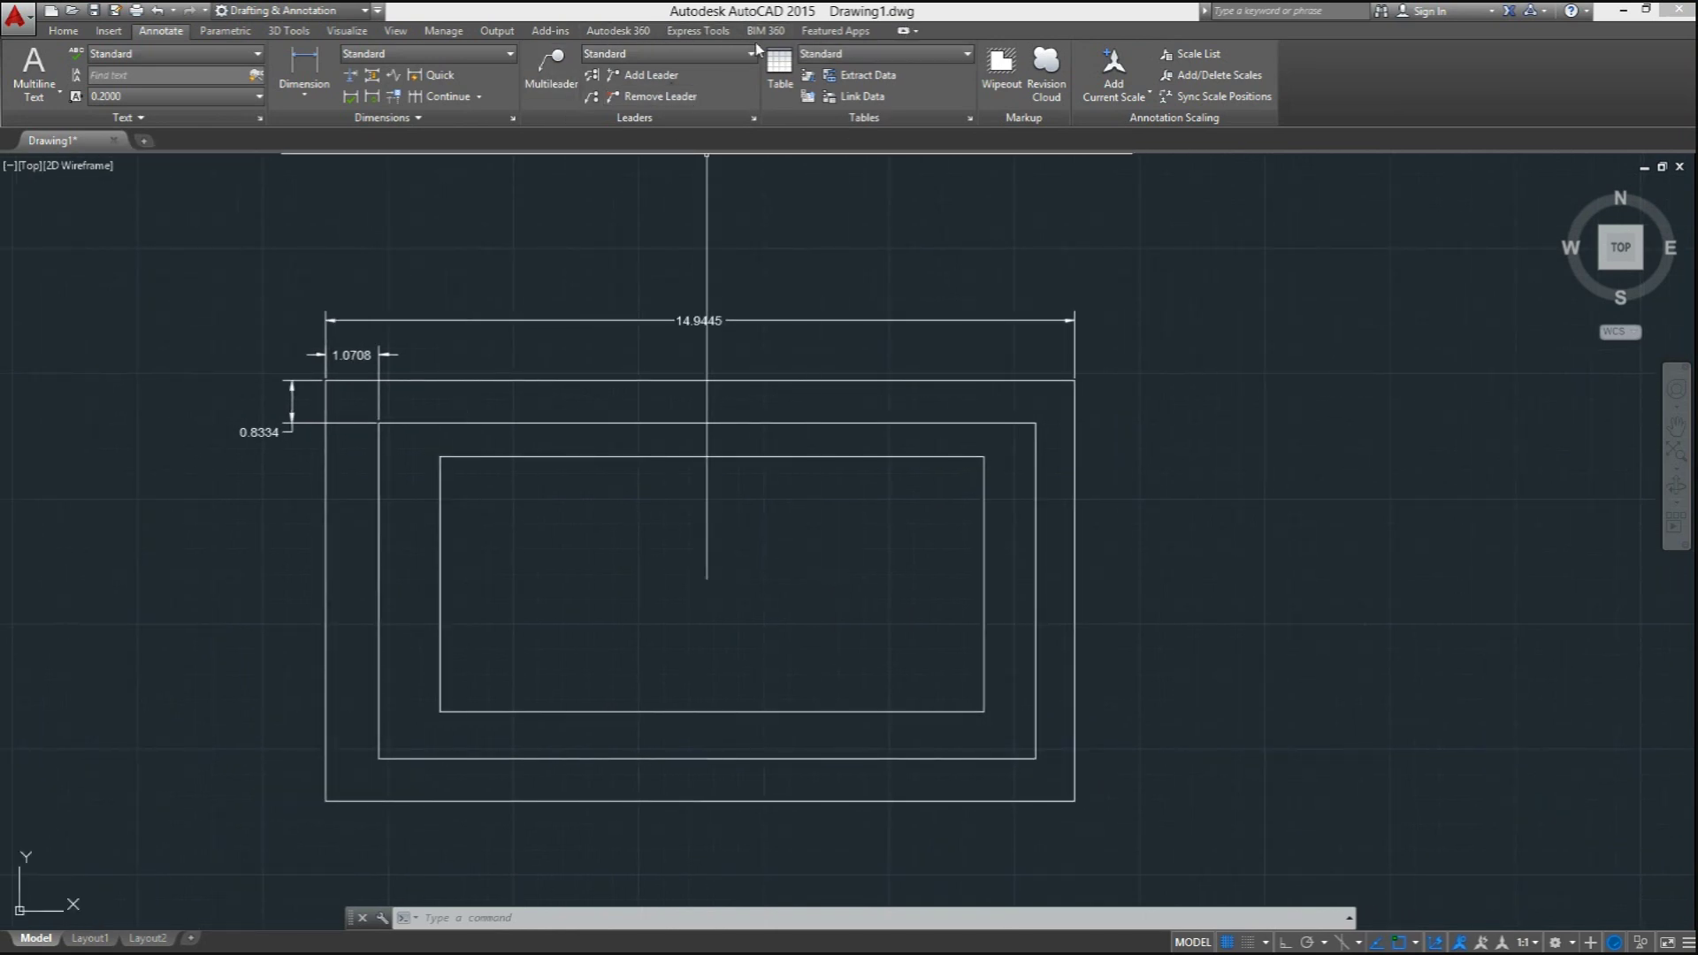
left_click(831, 32)
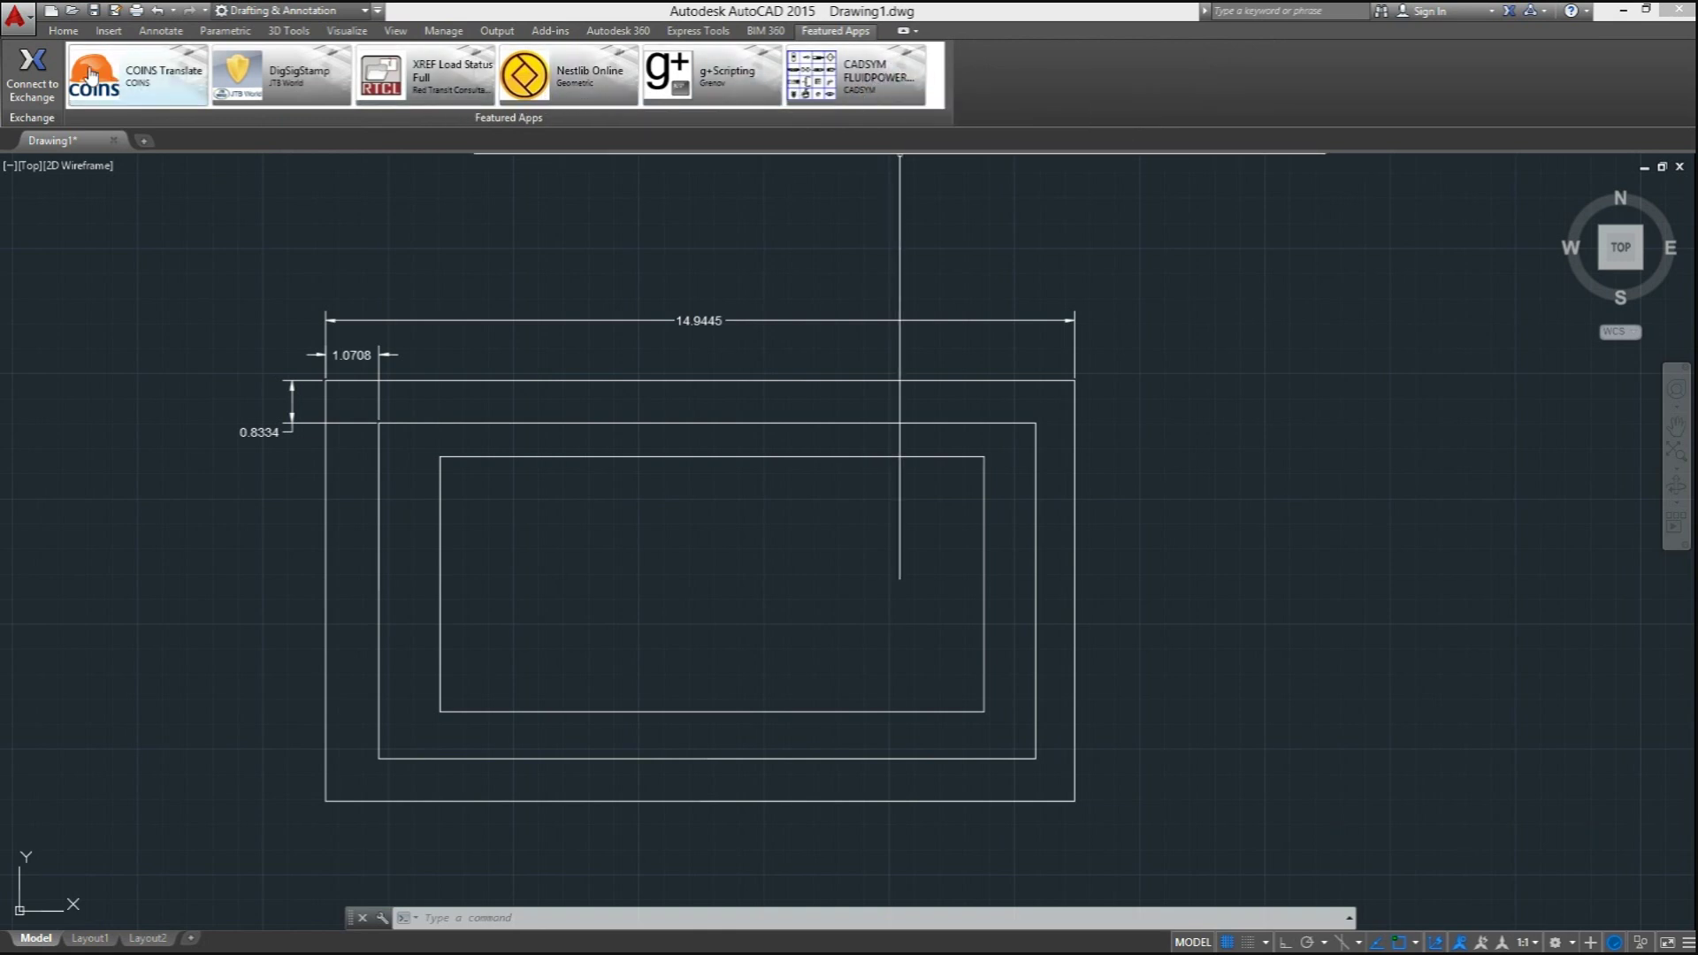
Return from the Featured Apps tiles to the Home drawing and modify tools
left_click(60, 31)
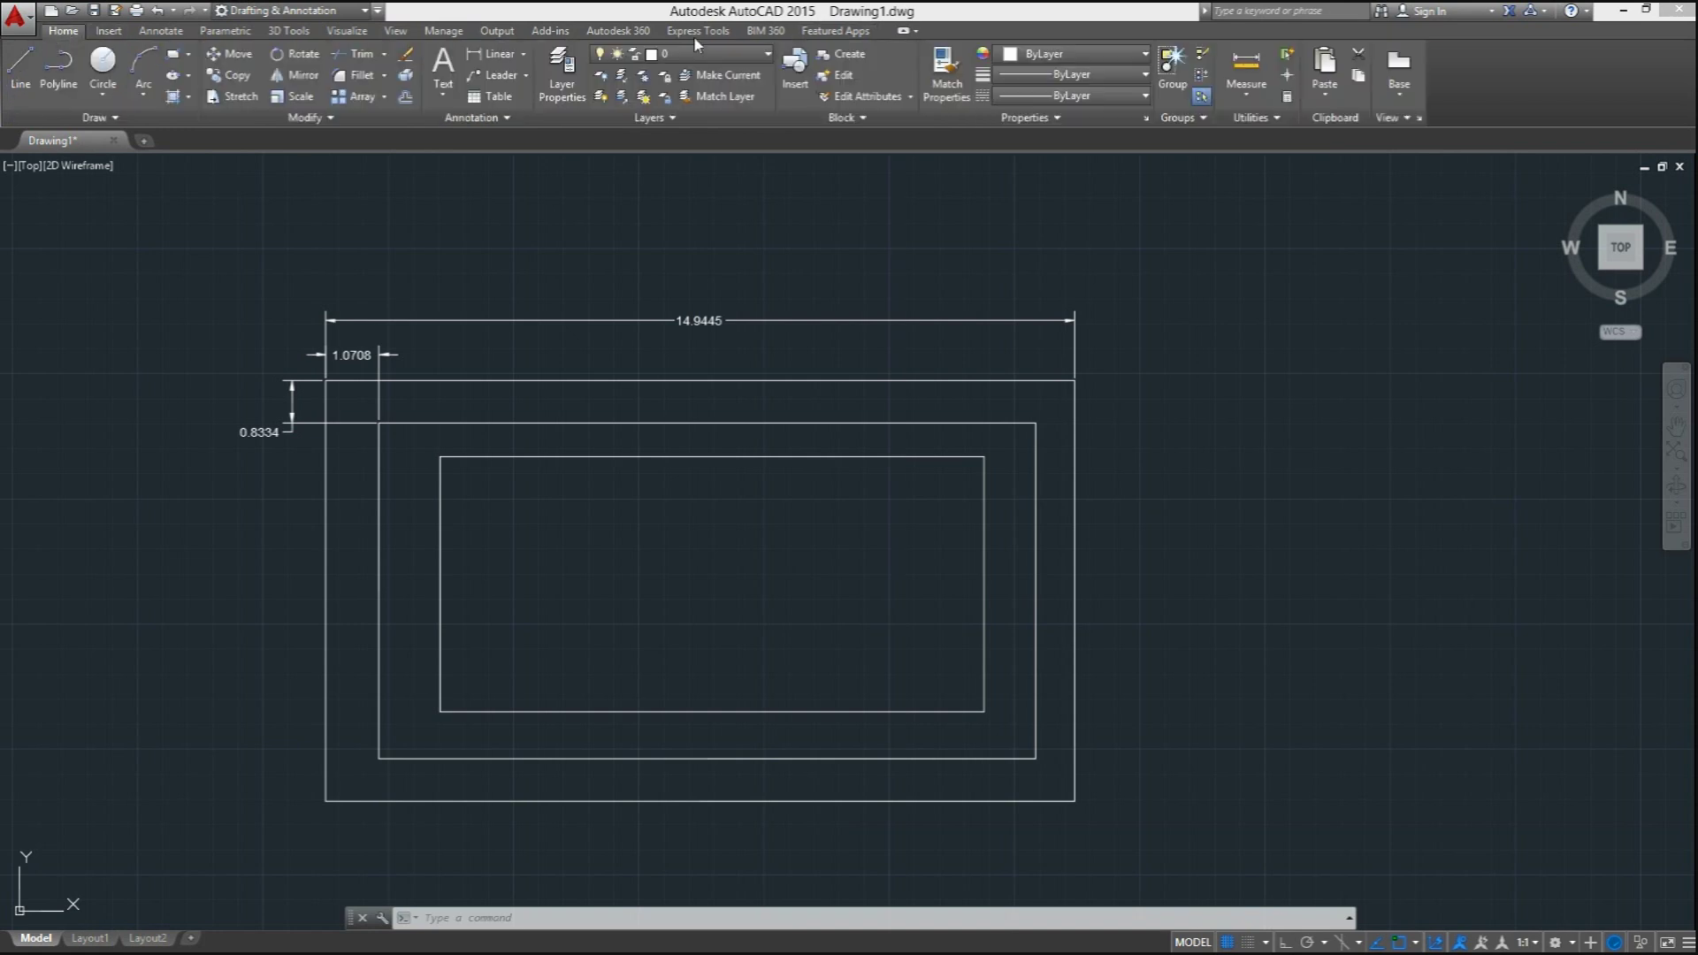
right_click(1488, 45)
mouse_move(1522, 80)
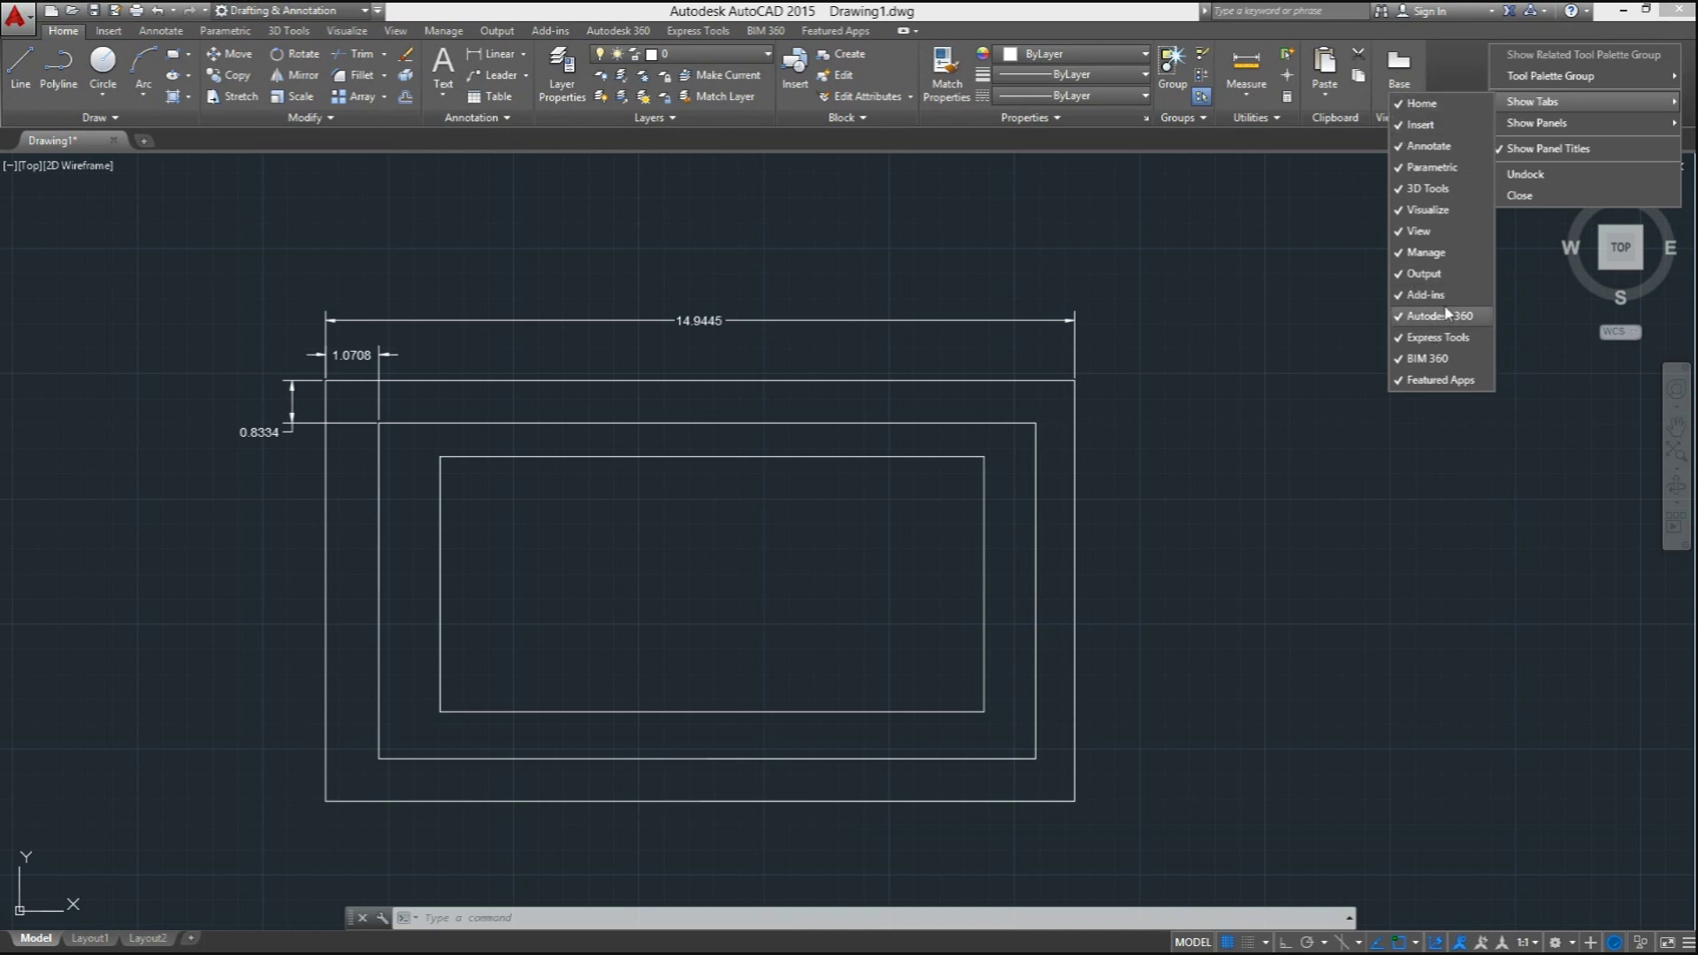
mouse_move(1547, 133)
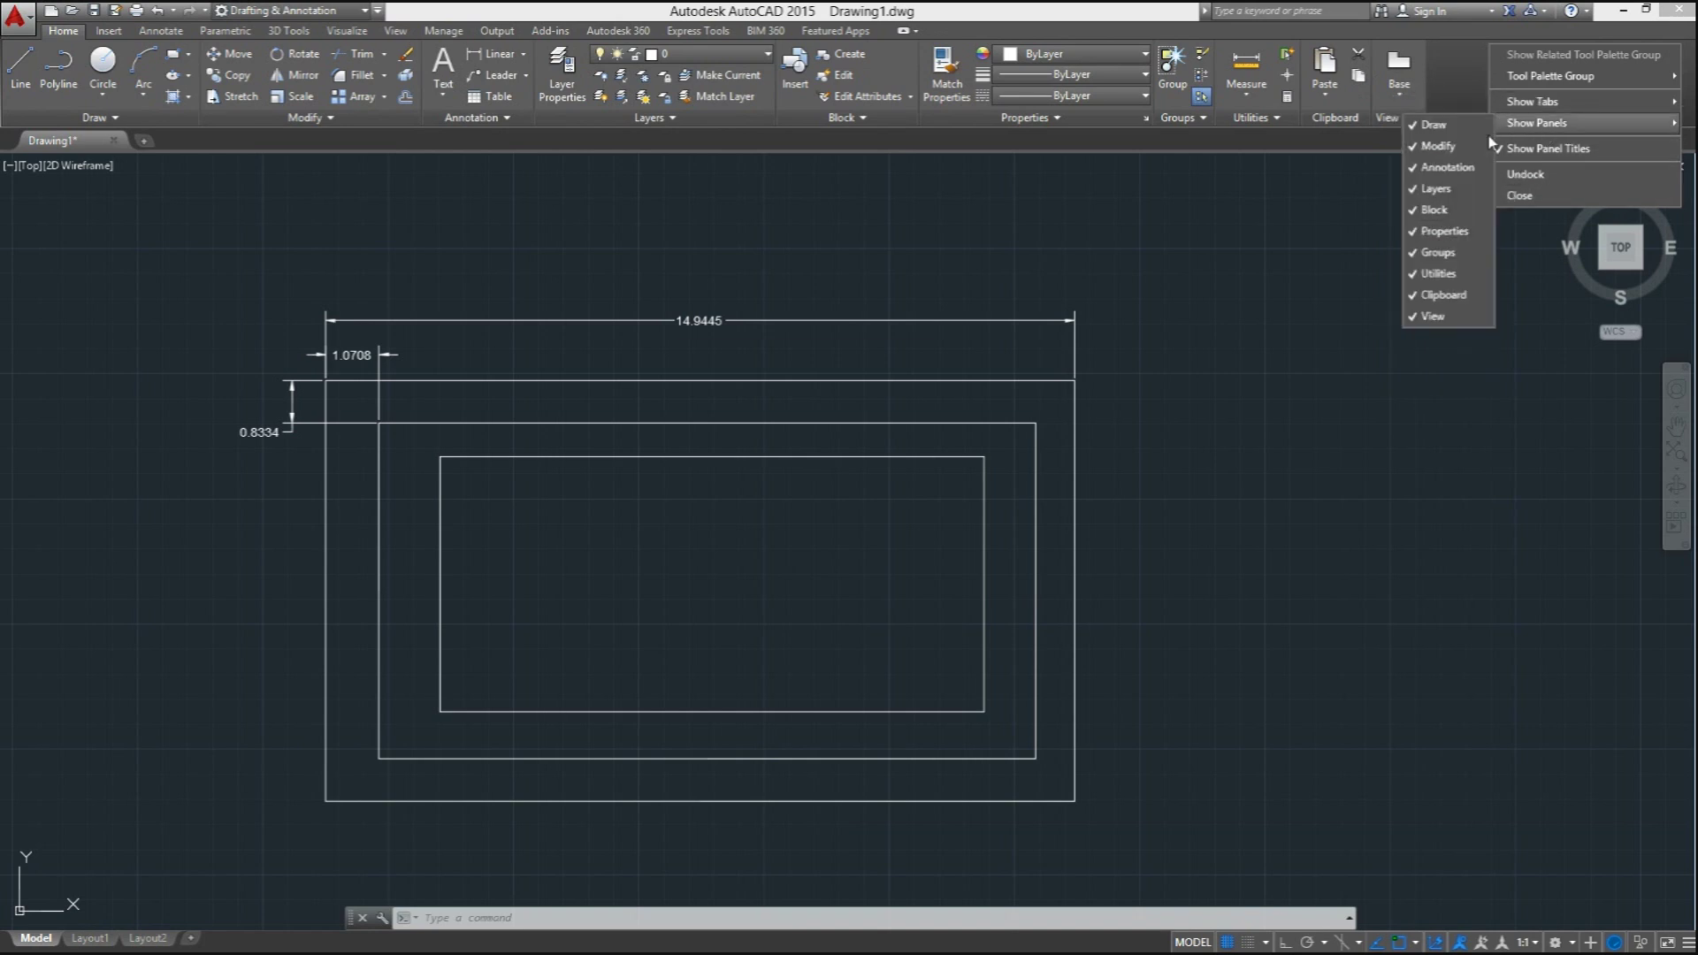
left_click(1280, 294)
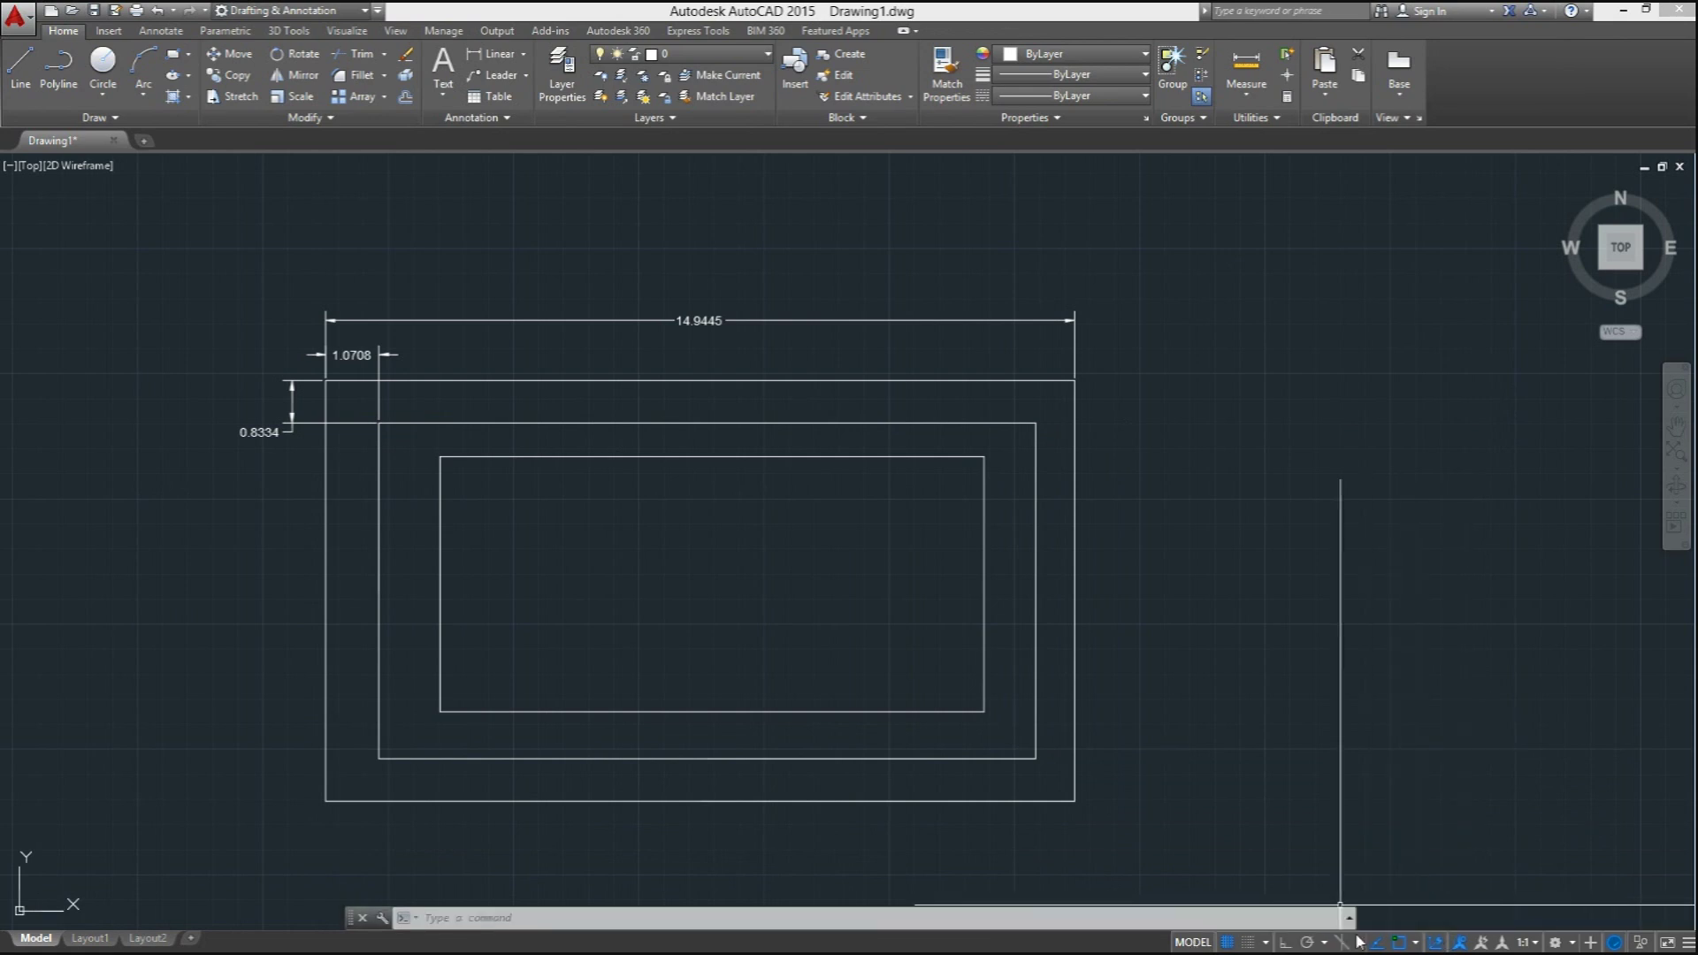
left_click(1685, 942)
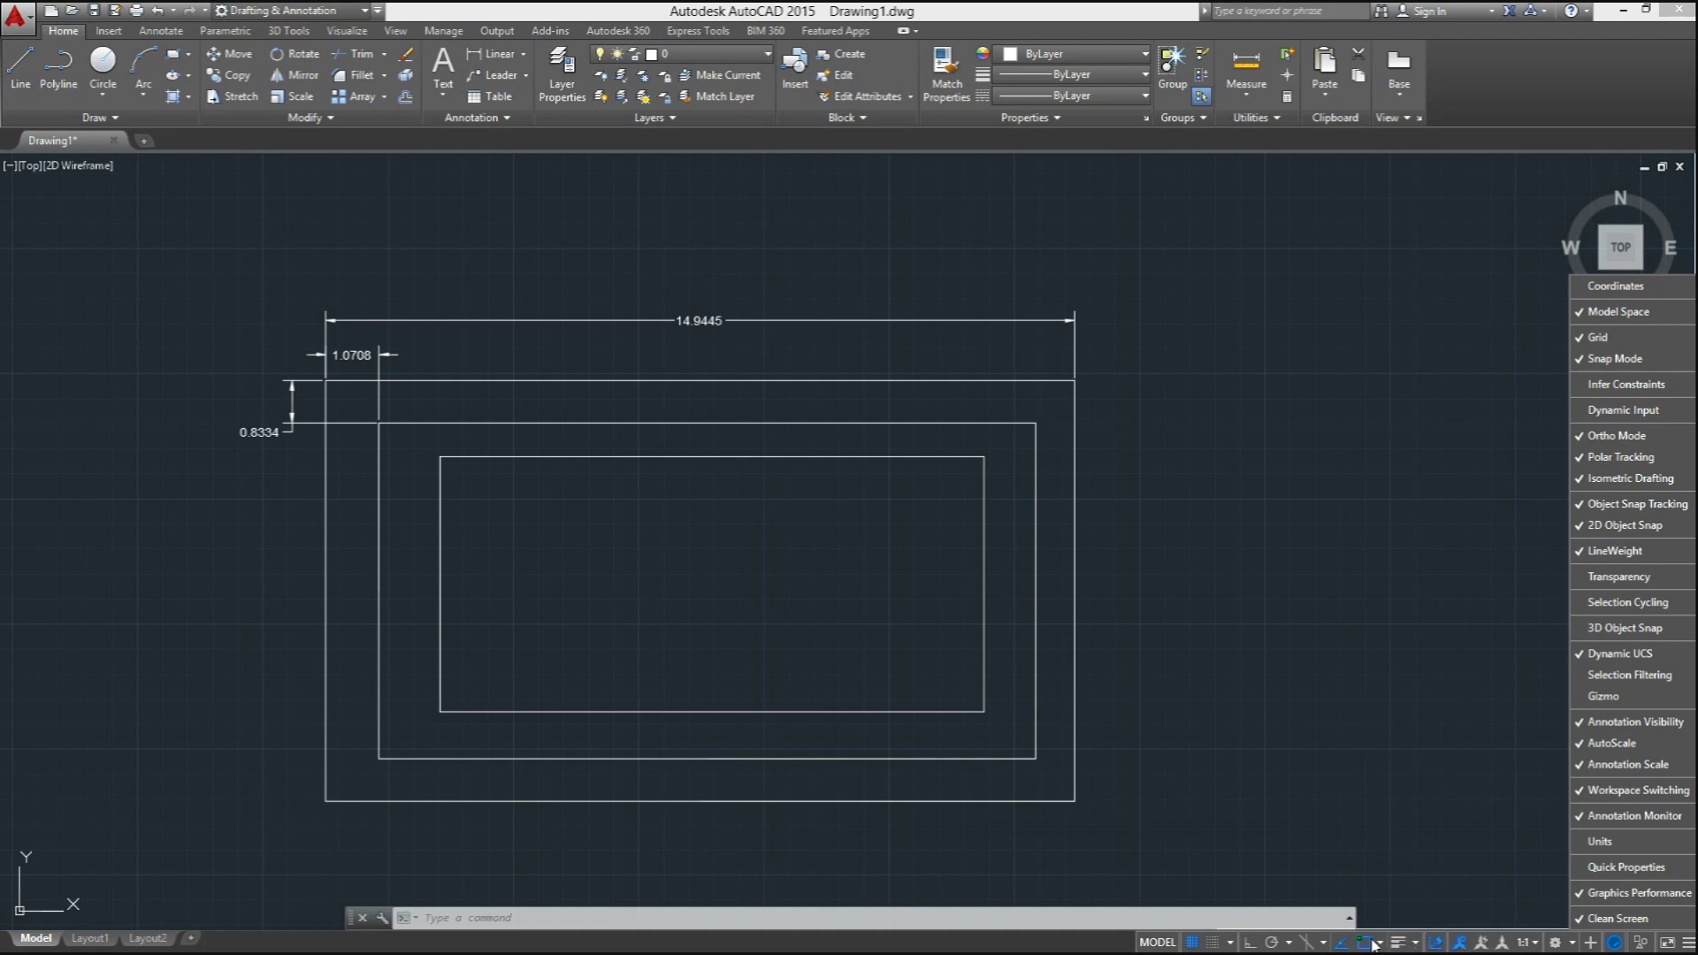
left_click(1378, 943)
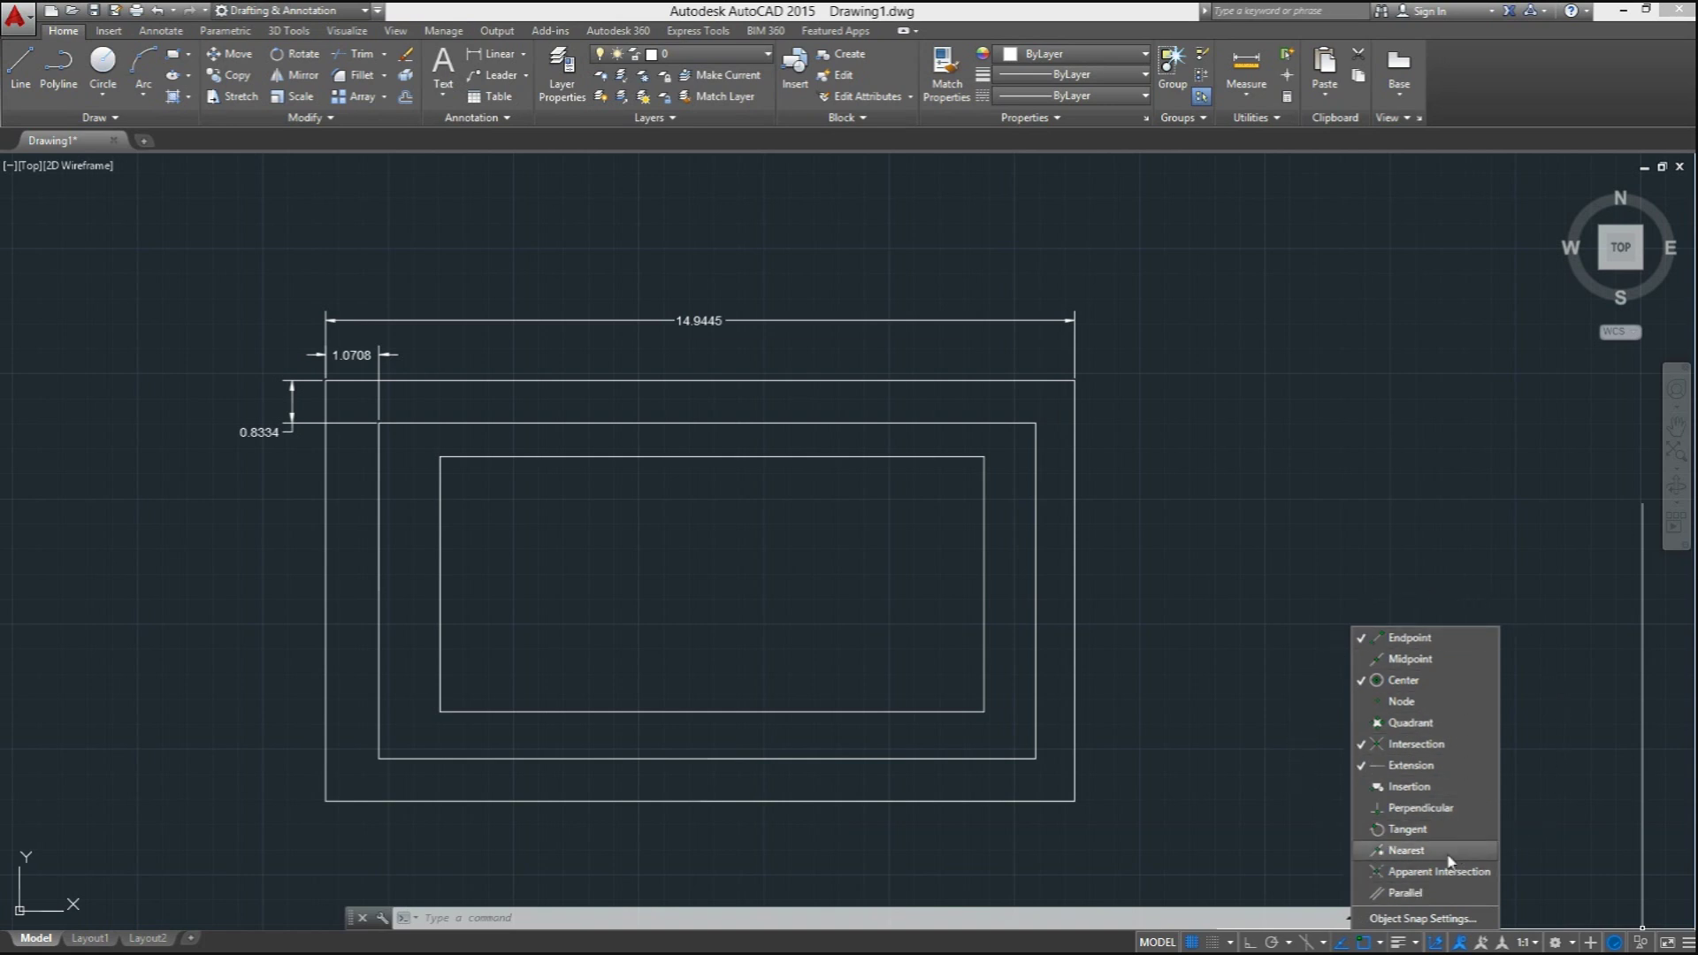
left_click(1289, 776)
middle_click_drag(1307, 796, 681, 728)
scroll(1008, 725, "up", 3)
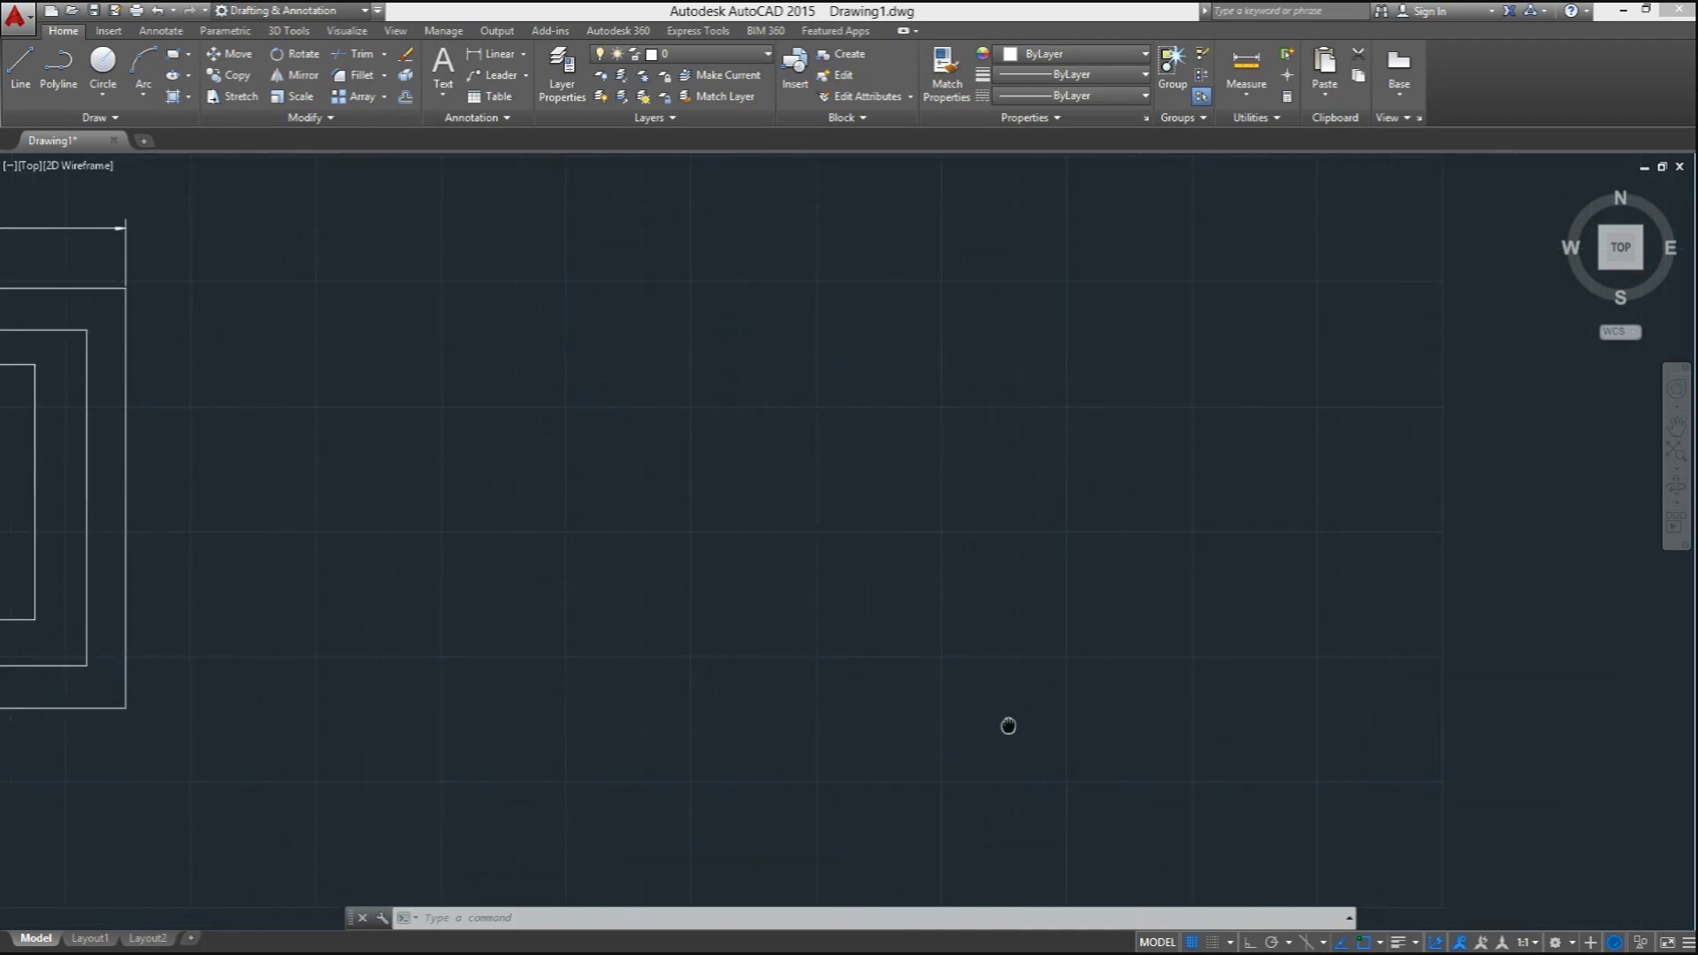
Turn on Isometric Drafting and draw the box's closed four-sided front face with lines
left_click(1314, 942)
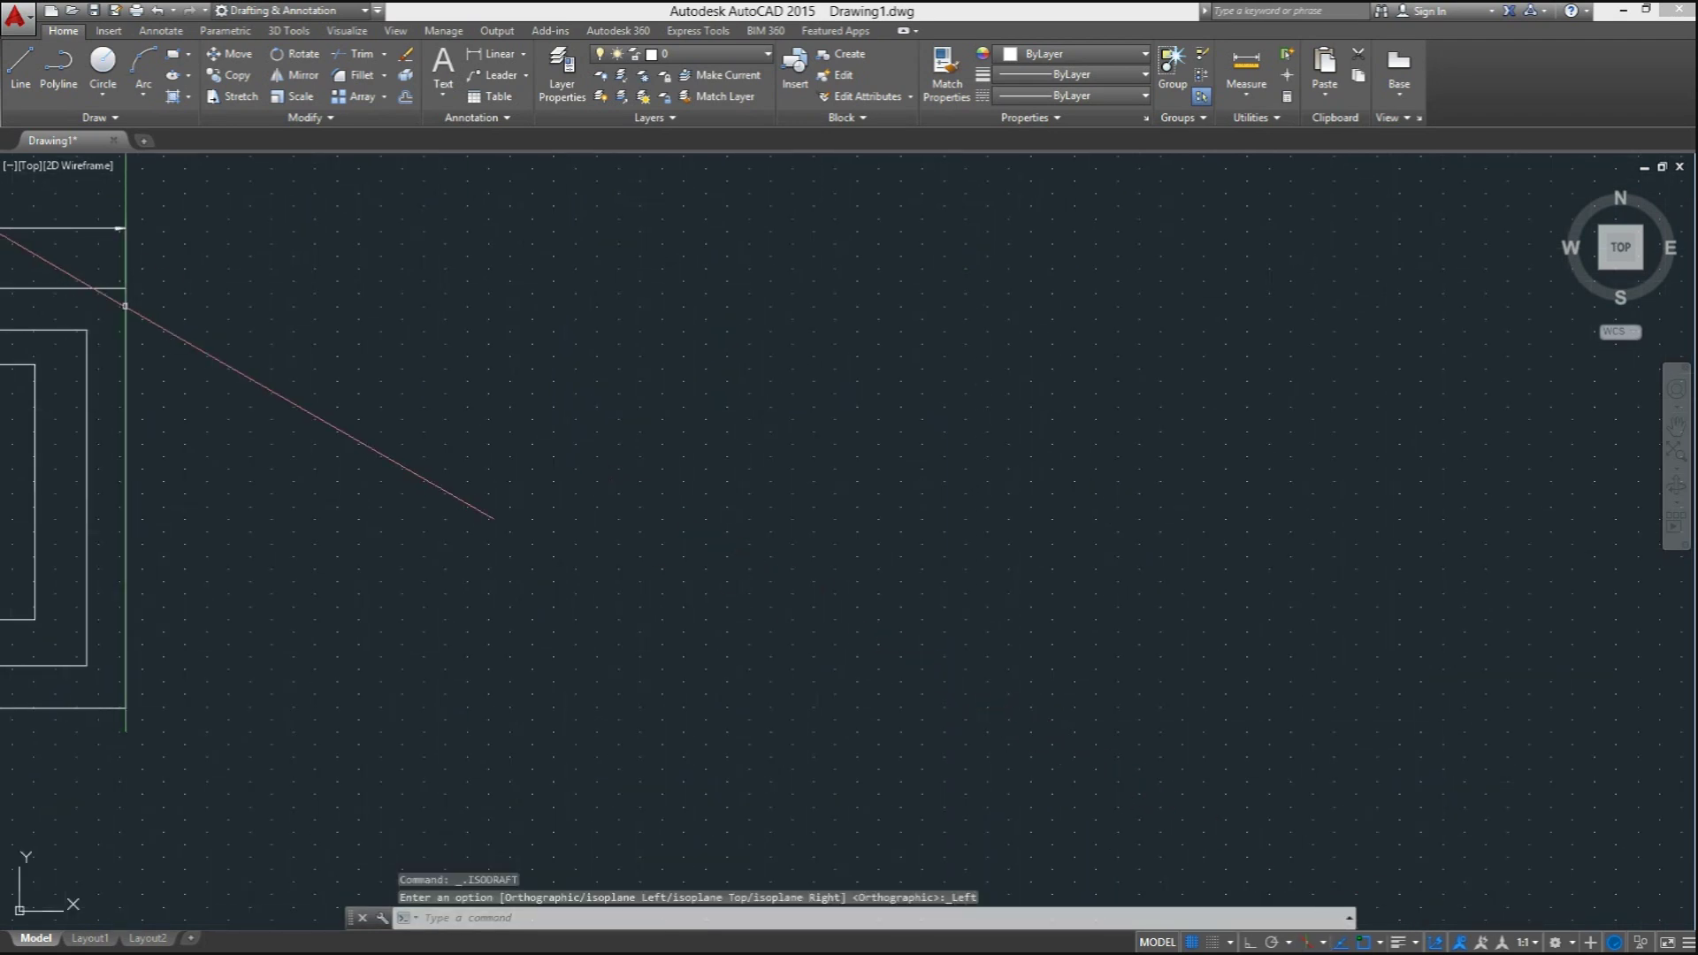
left_click(26, 65)
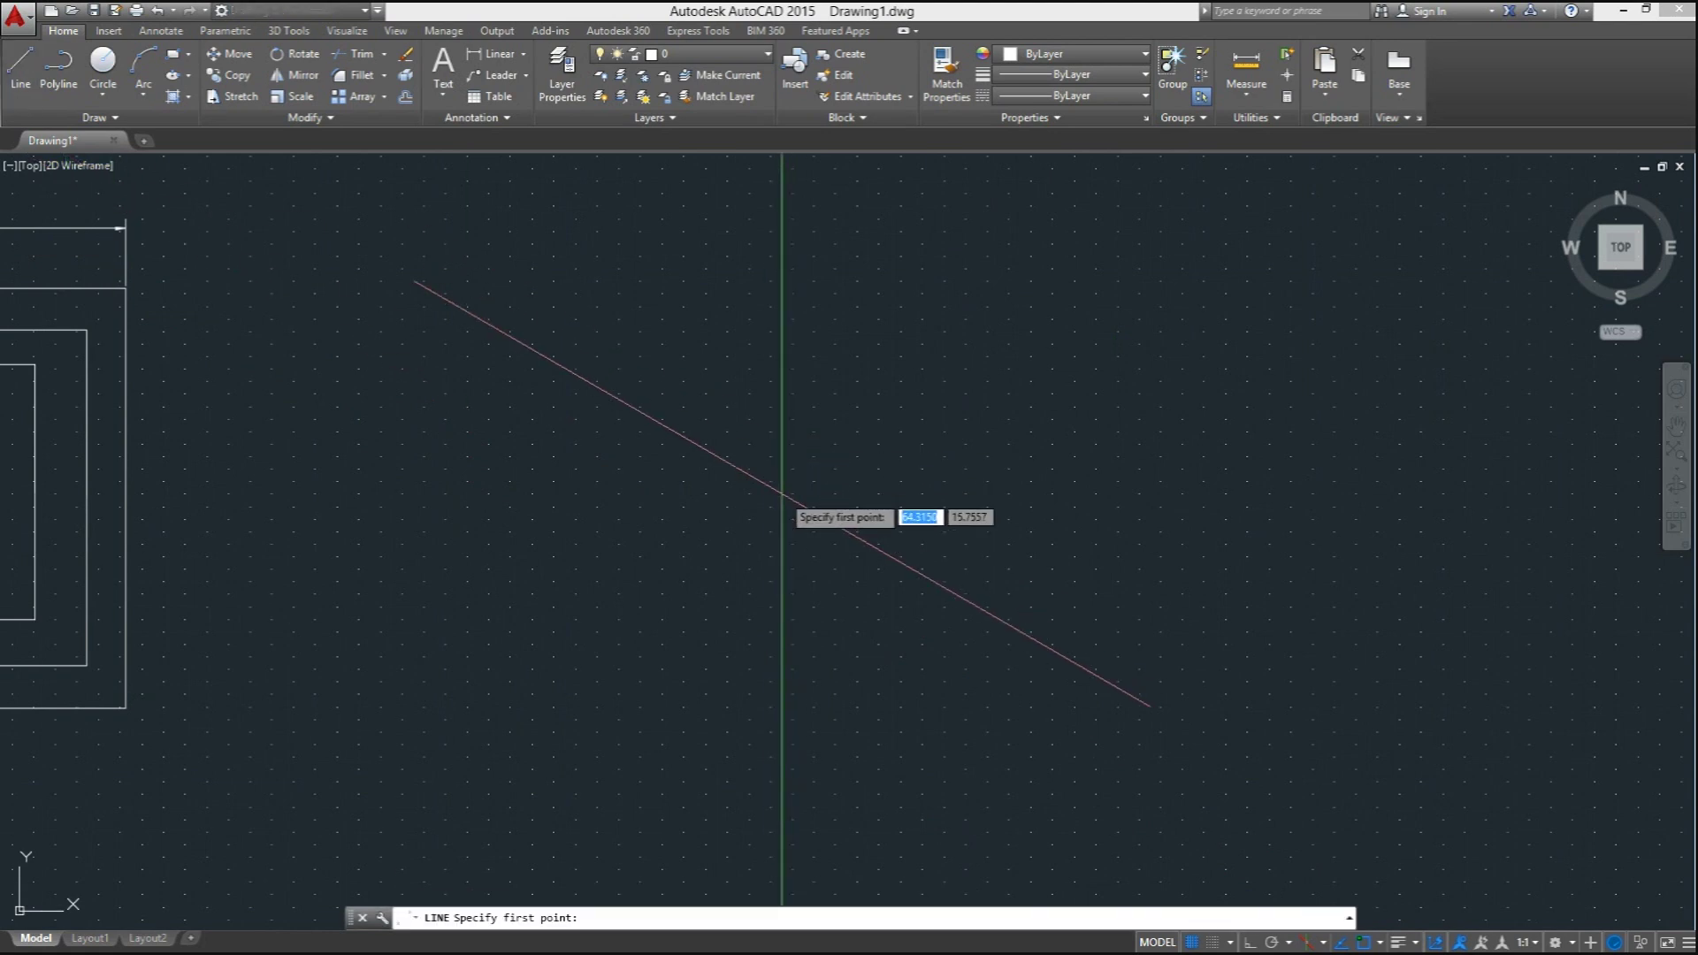
left_click(610, 509)
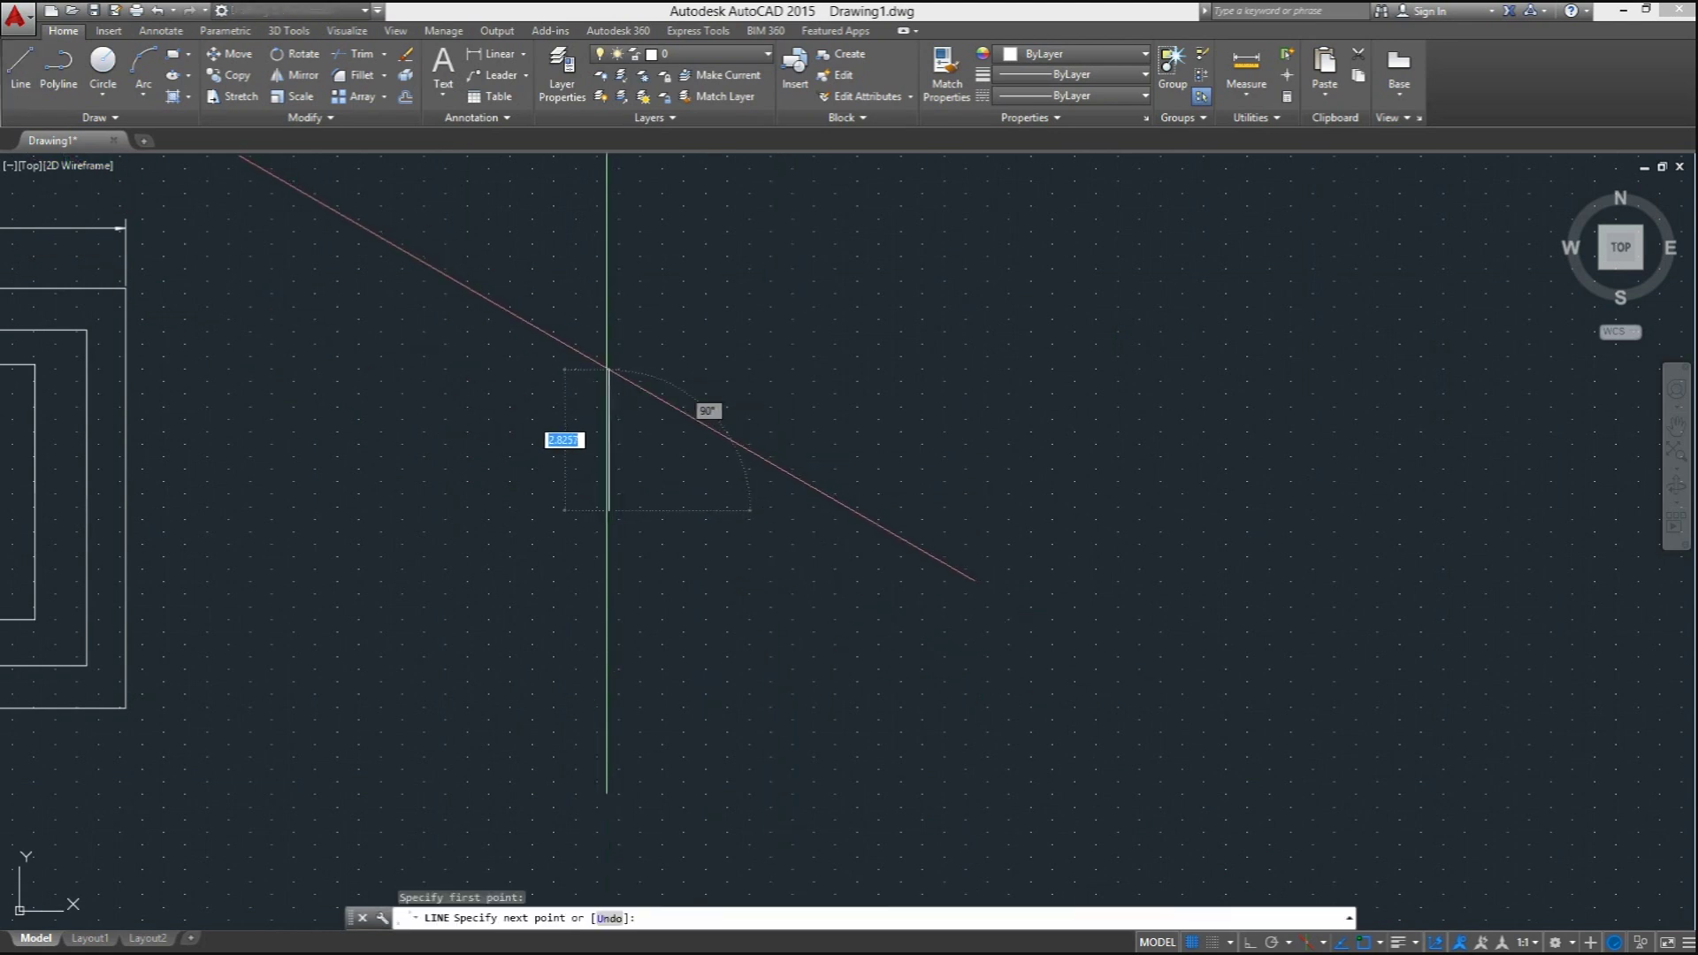
key("F8")
left_click(610, 342)
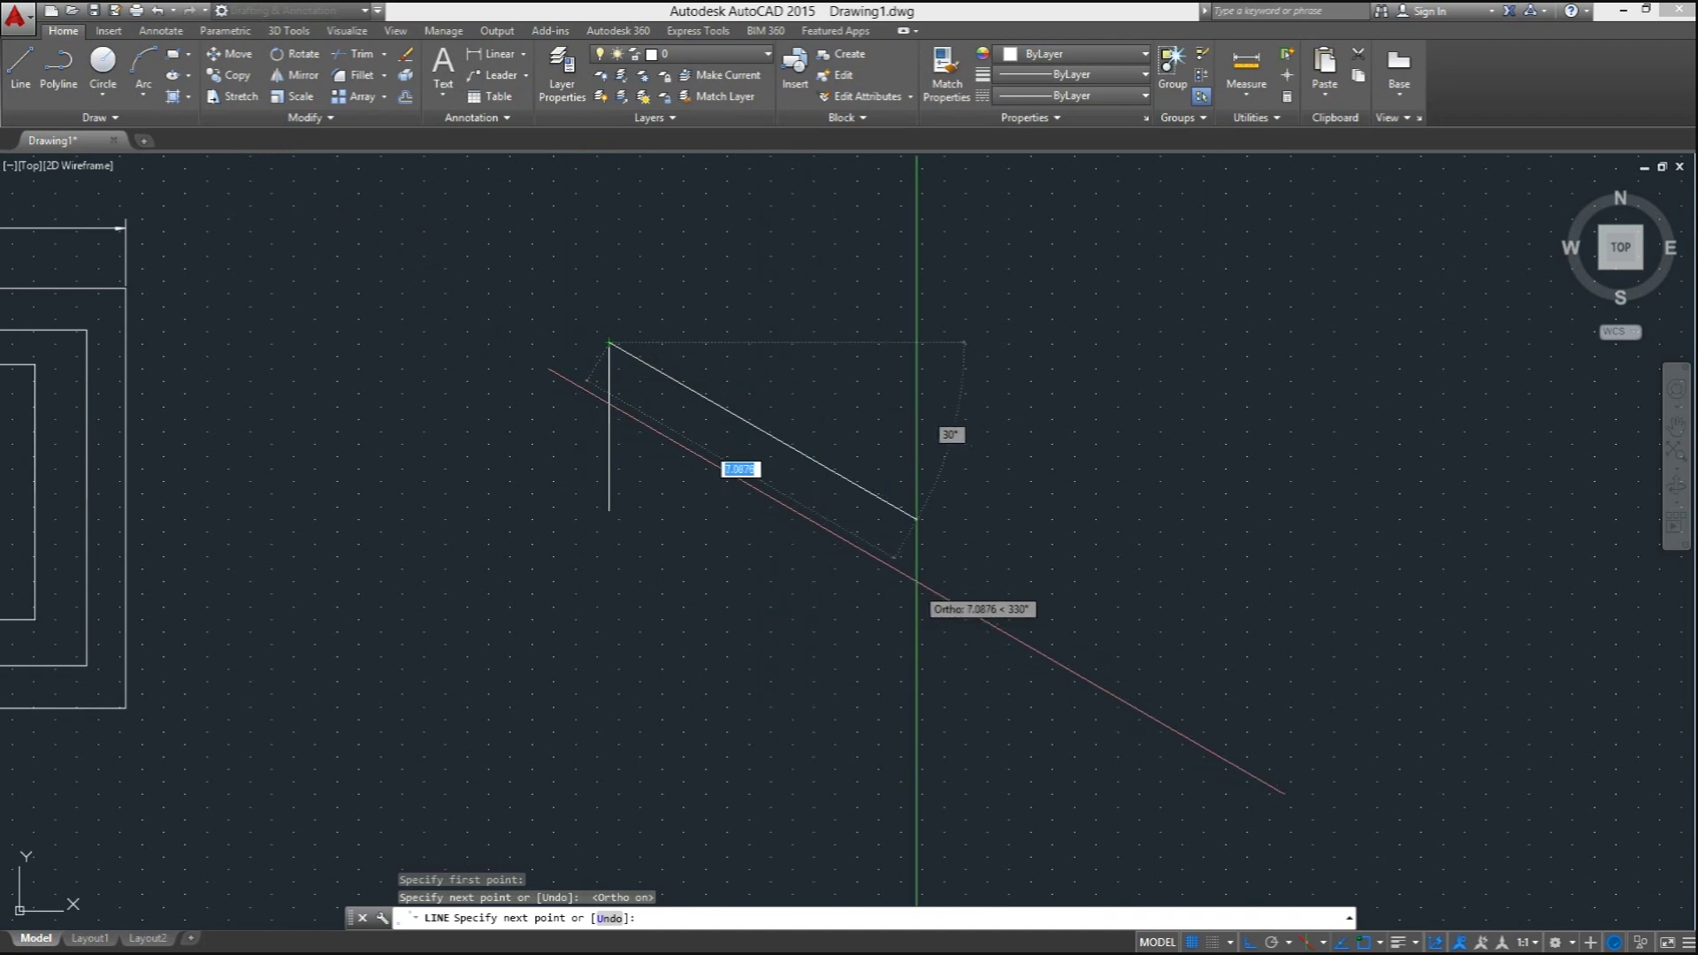
left_click(947, 537)
left_click(948, 707)
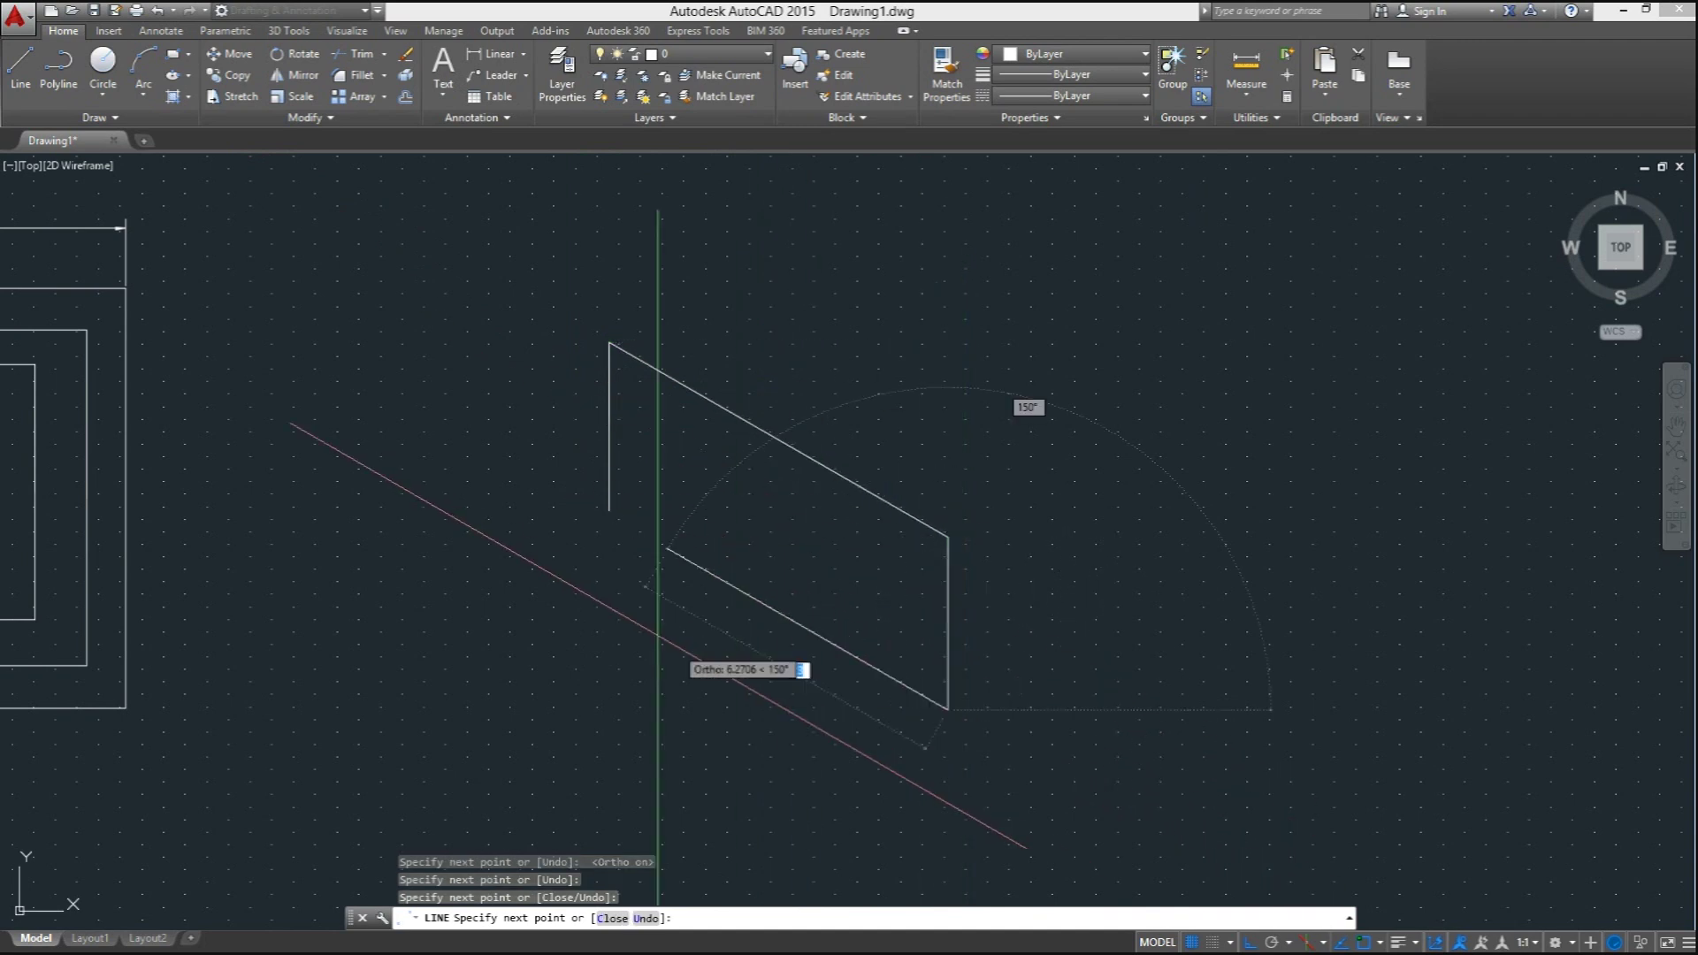
left_click(608, 510)
key("Return")
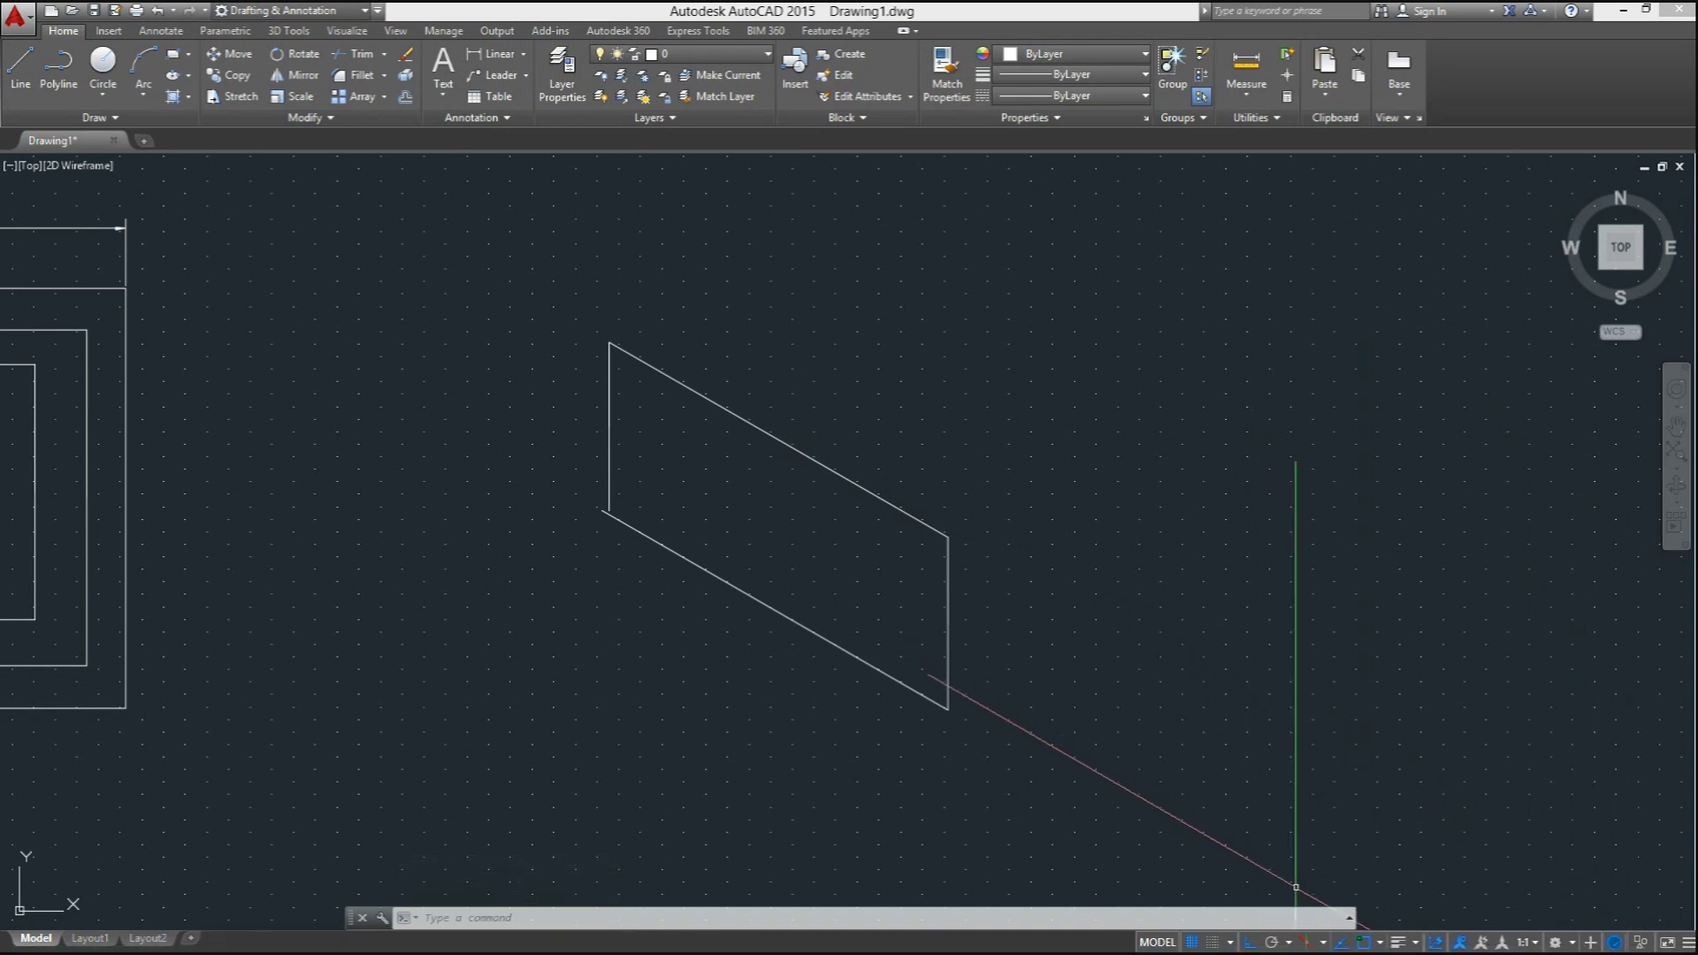
Switch to the top isoplane and draw the box's top edges from the face's upper corner
left_click(1323, 943)
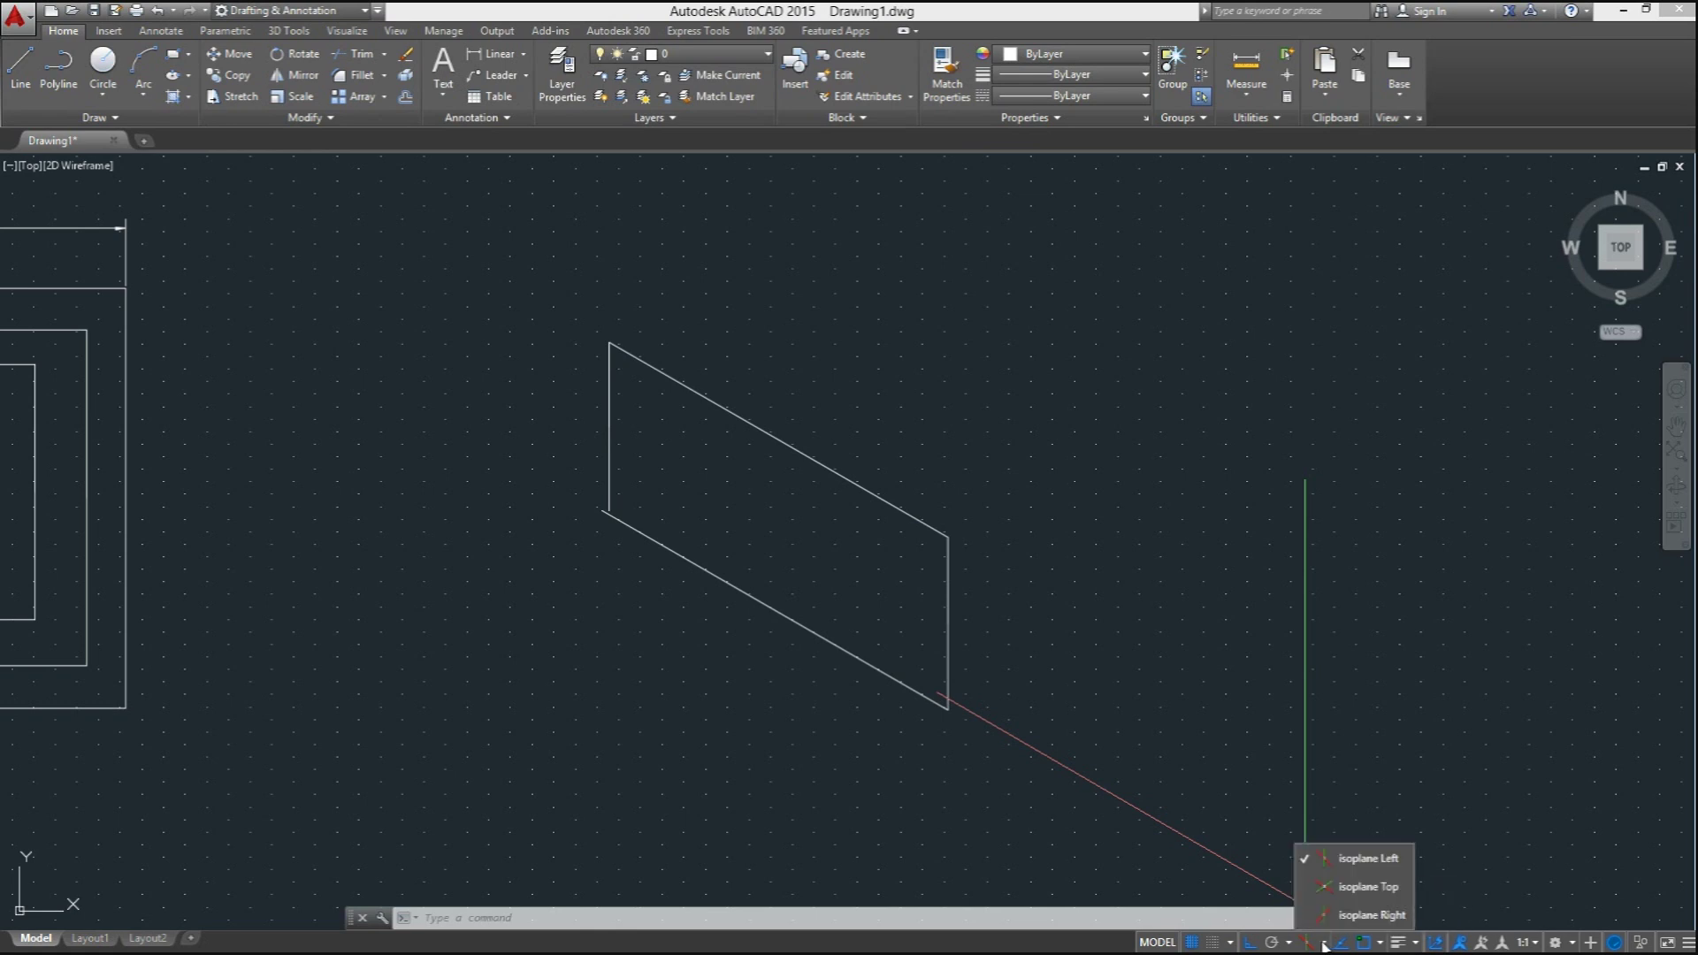
left_click(1359, 888)
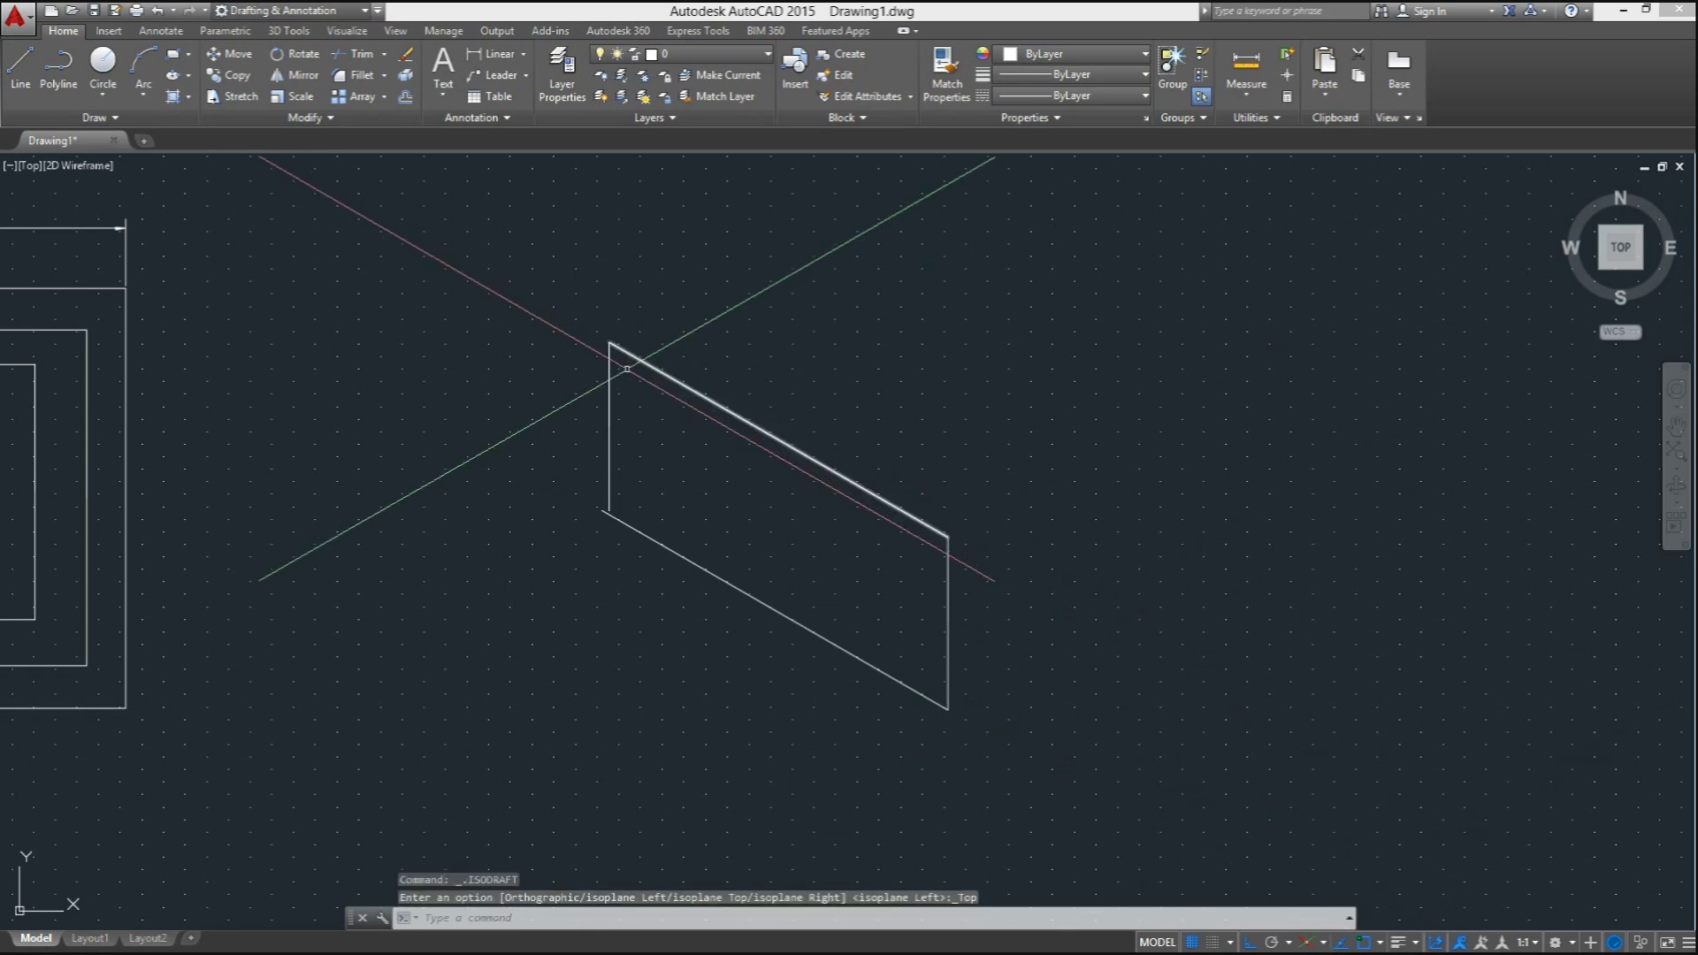
left_click(33, 98)
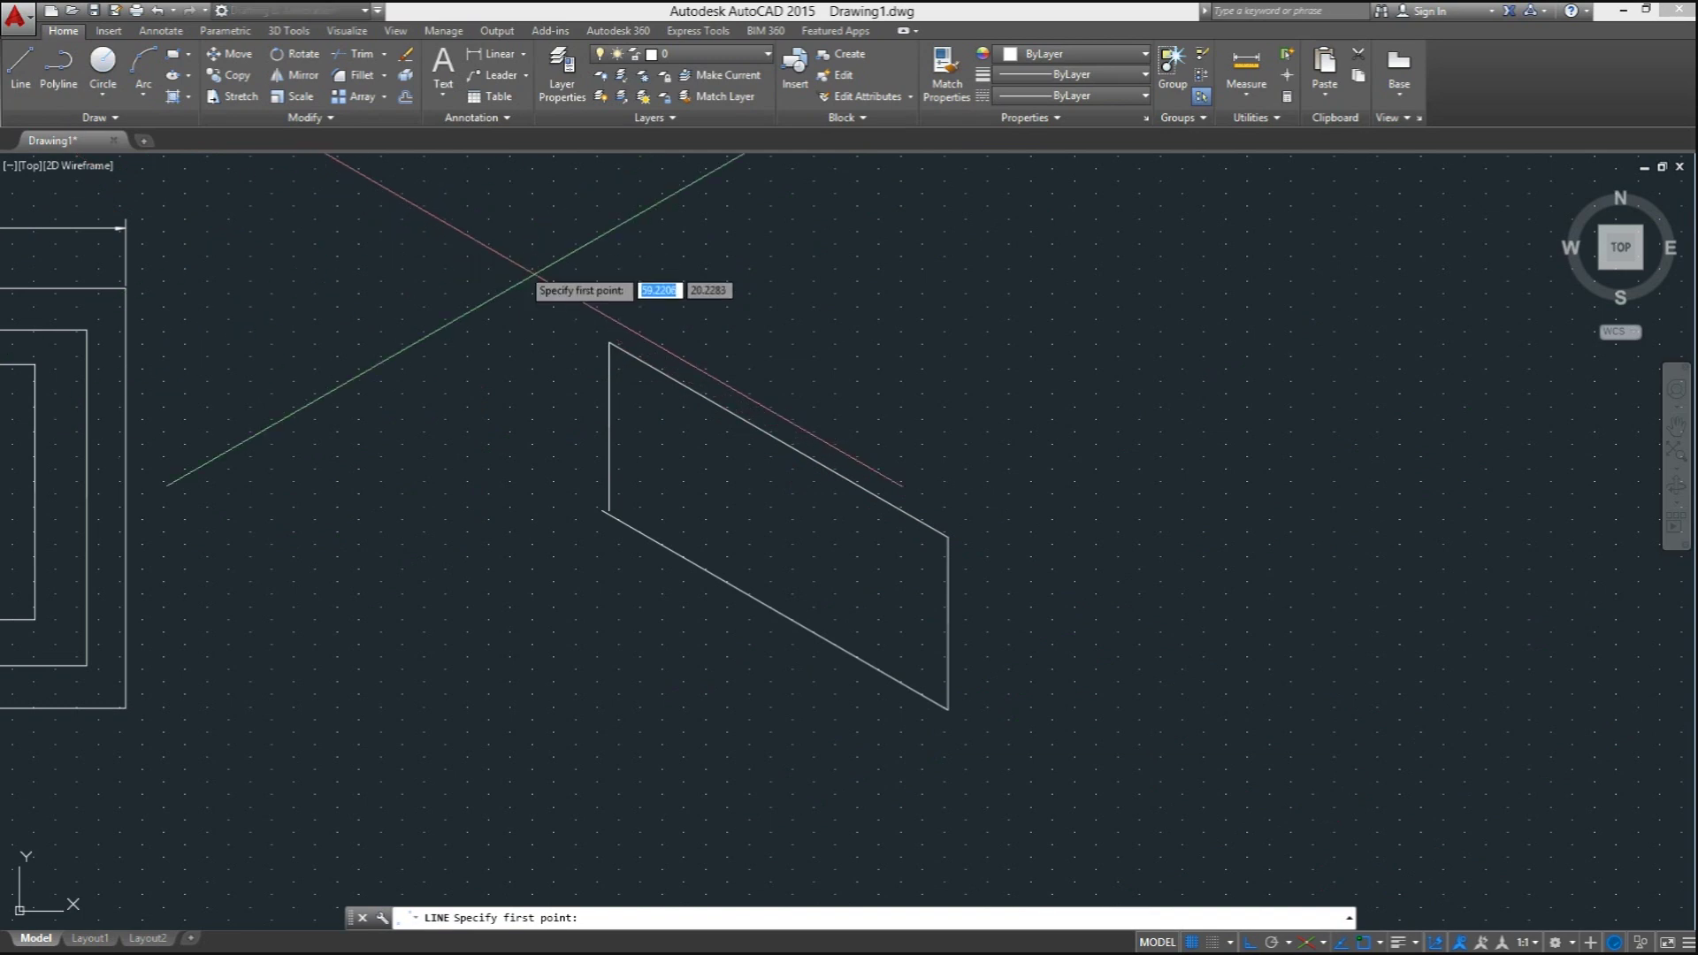
left_click(609, 342)
left_click(810, 226)
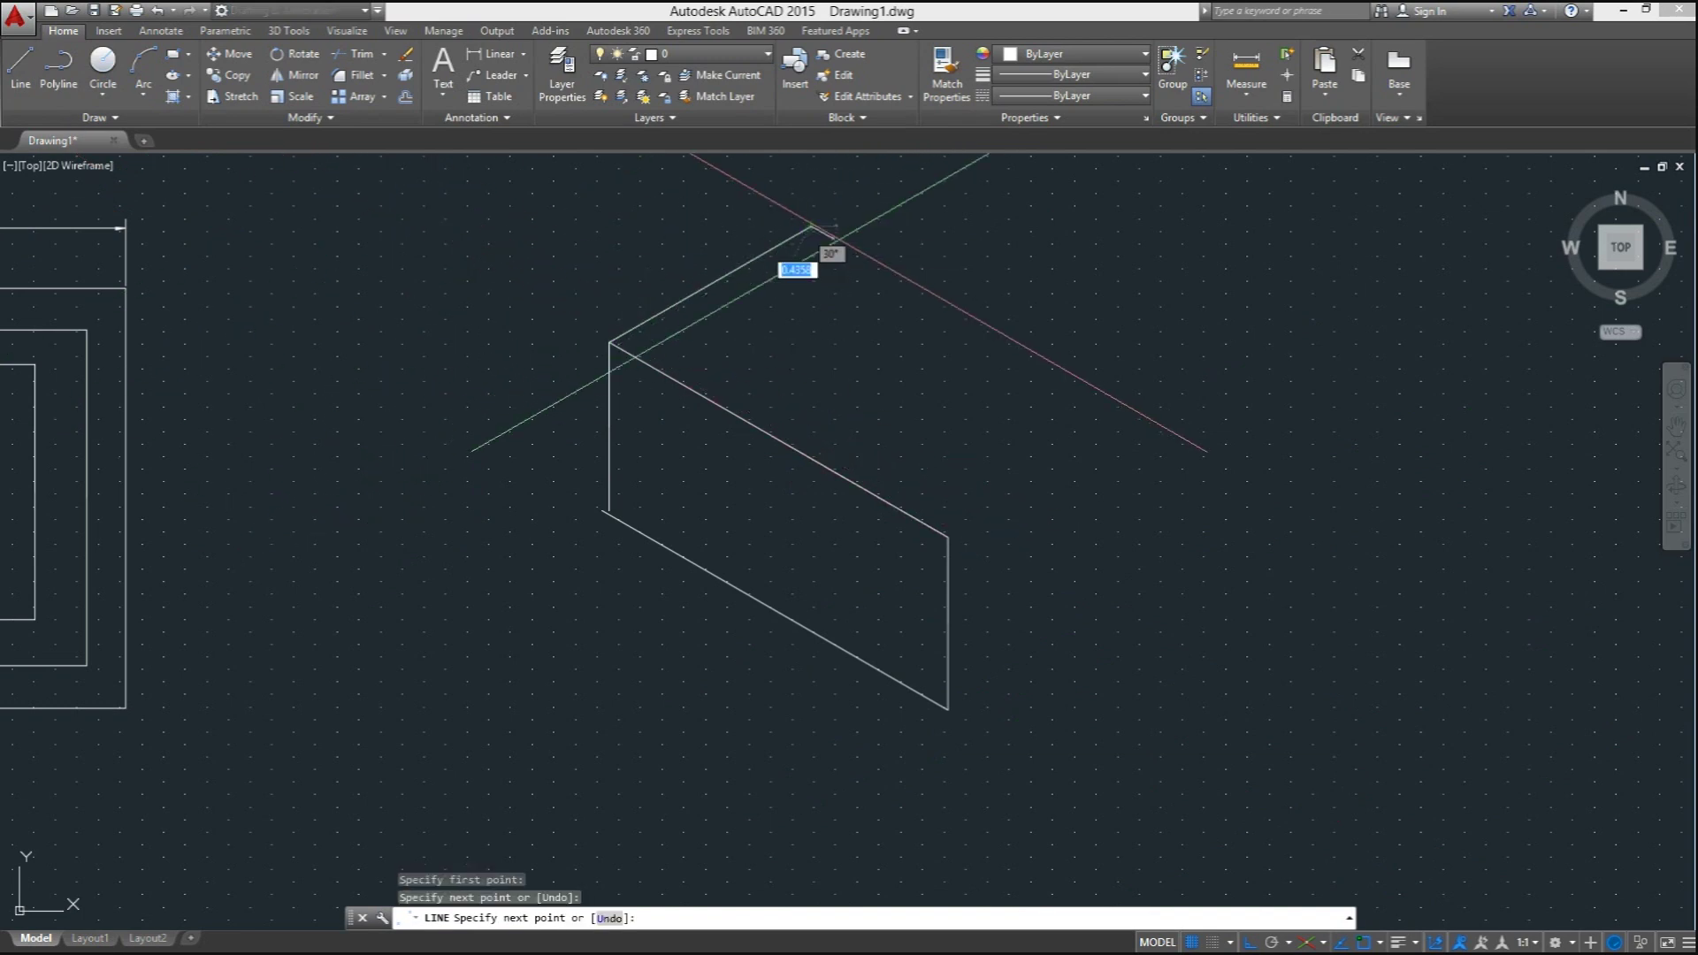
left_click(1149, 422)
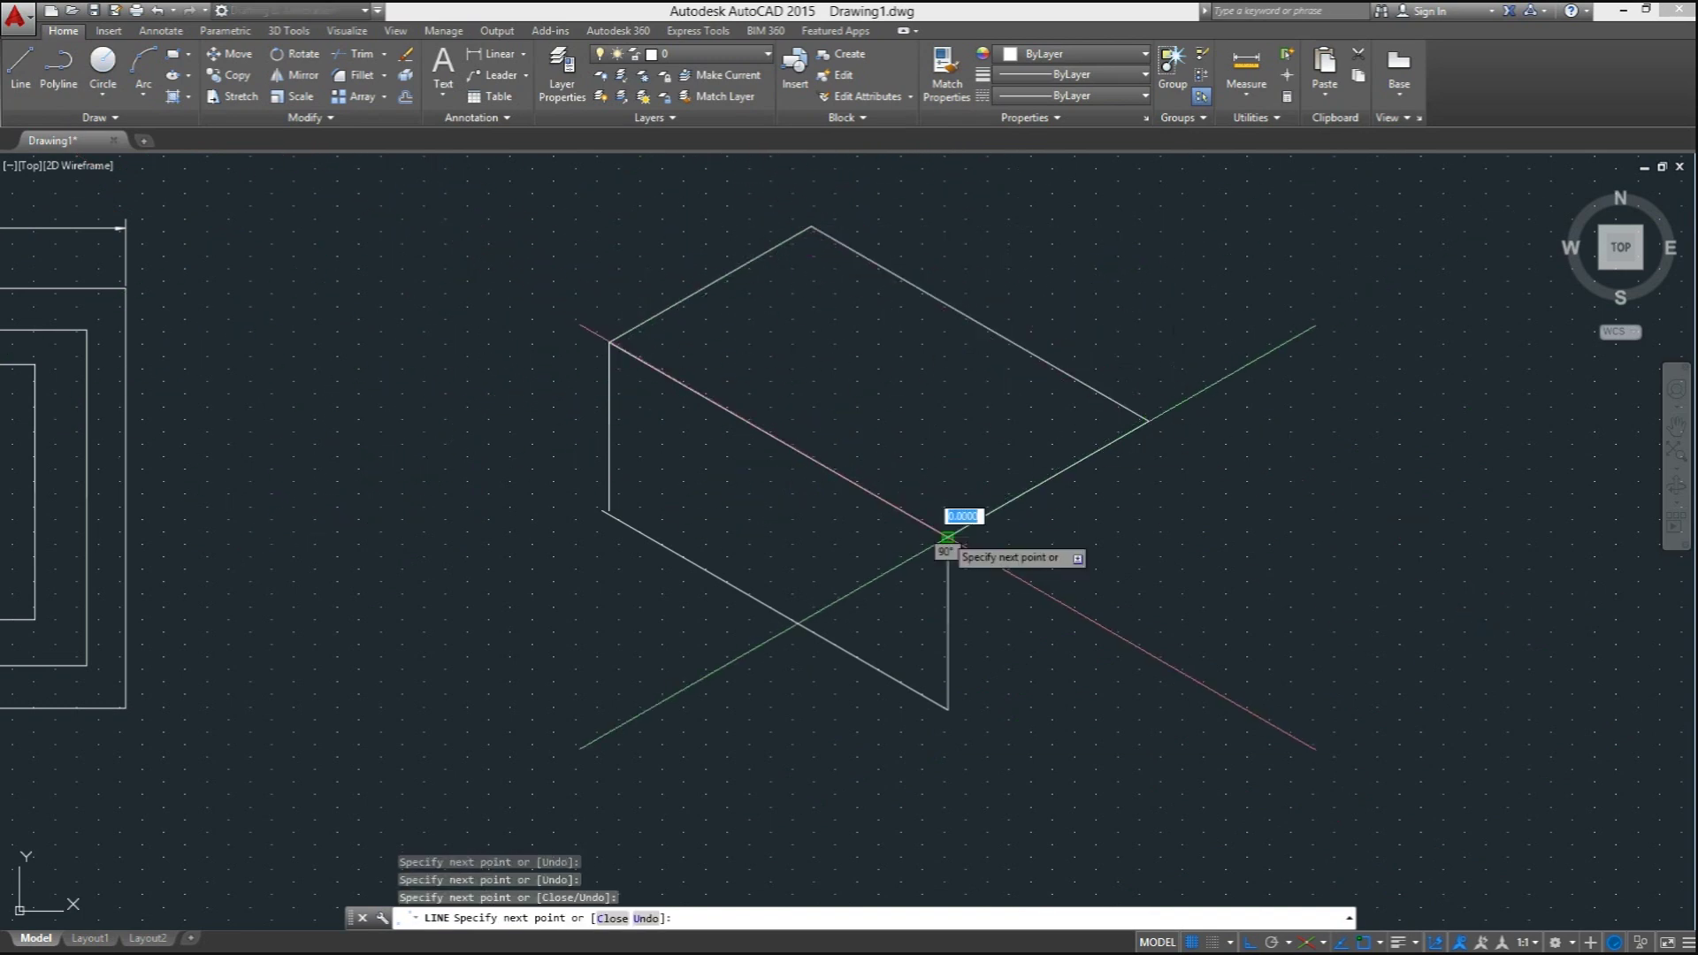
right_click(947, 537)
left_click(973, 543)
scroll(1141, 579, "down", 2)
mouse_move(778, 618)
middle_mouse_down()
mouse_move(1221, 617)
mouse_move(1103, 620)
middle_mouse_up()
scroll(1104, 620, "up", 2)
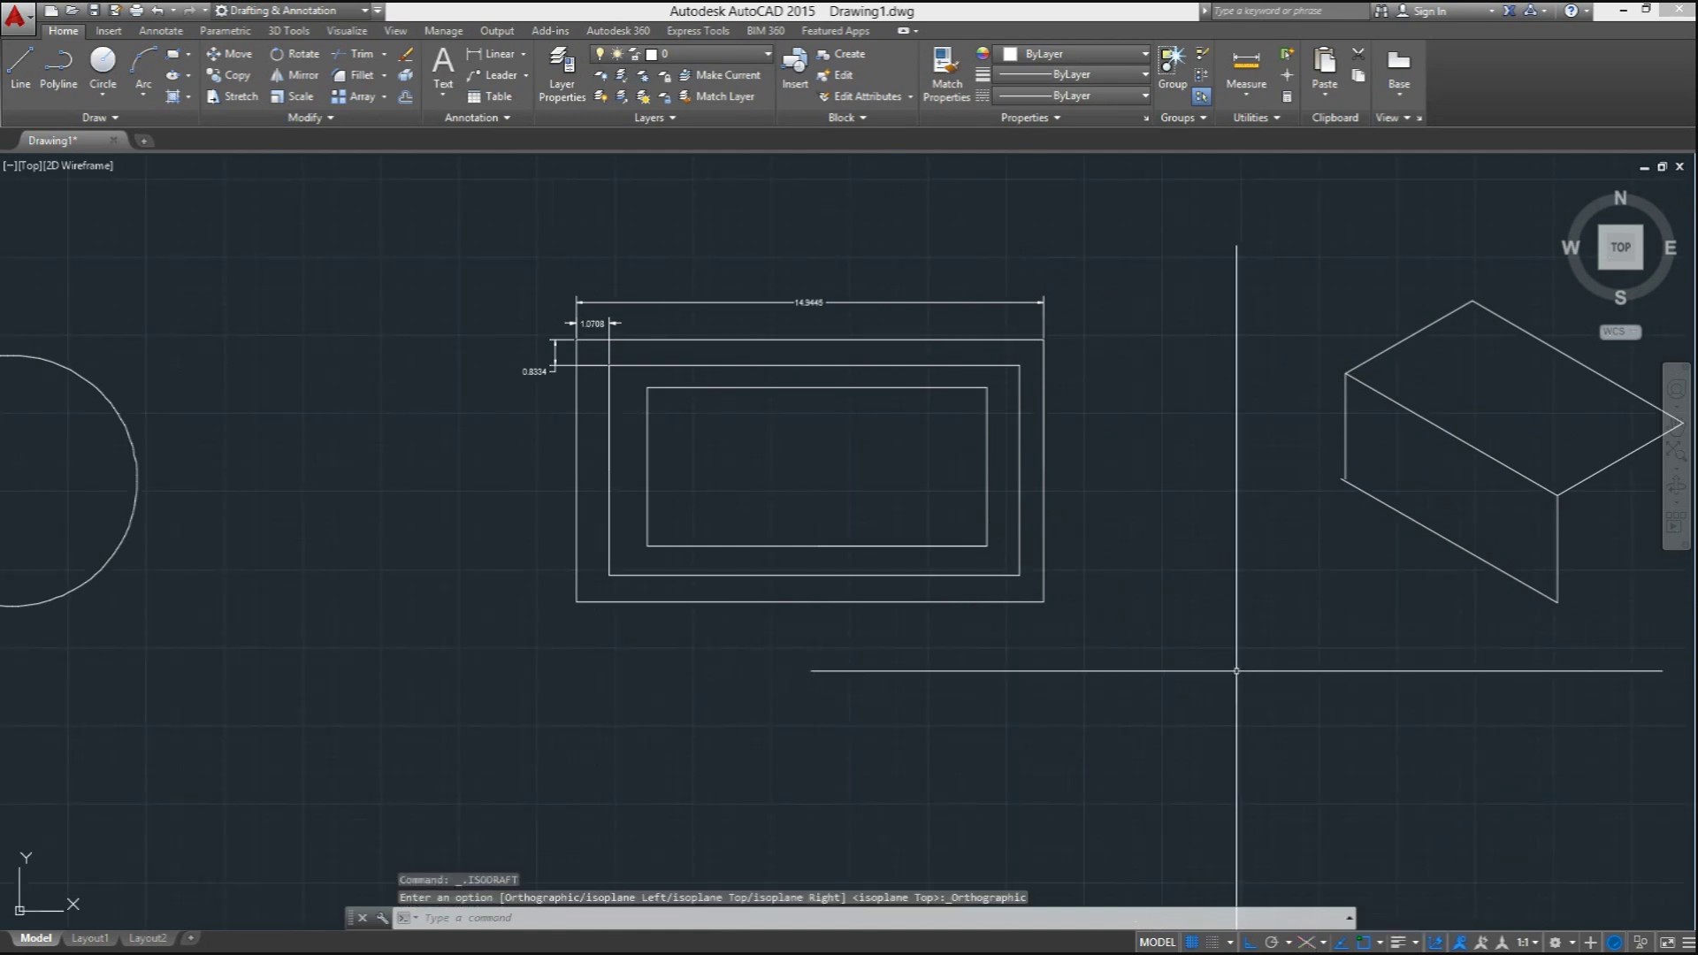
scroll(1067, 527, "down", 2)
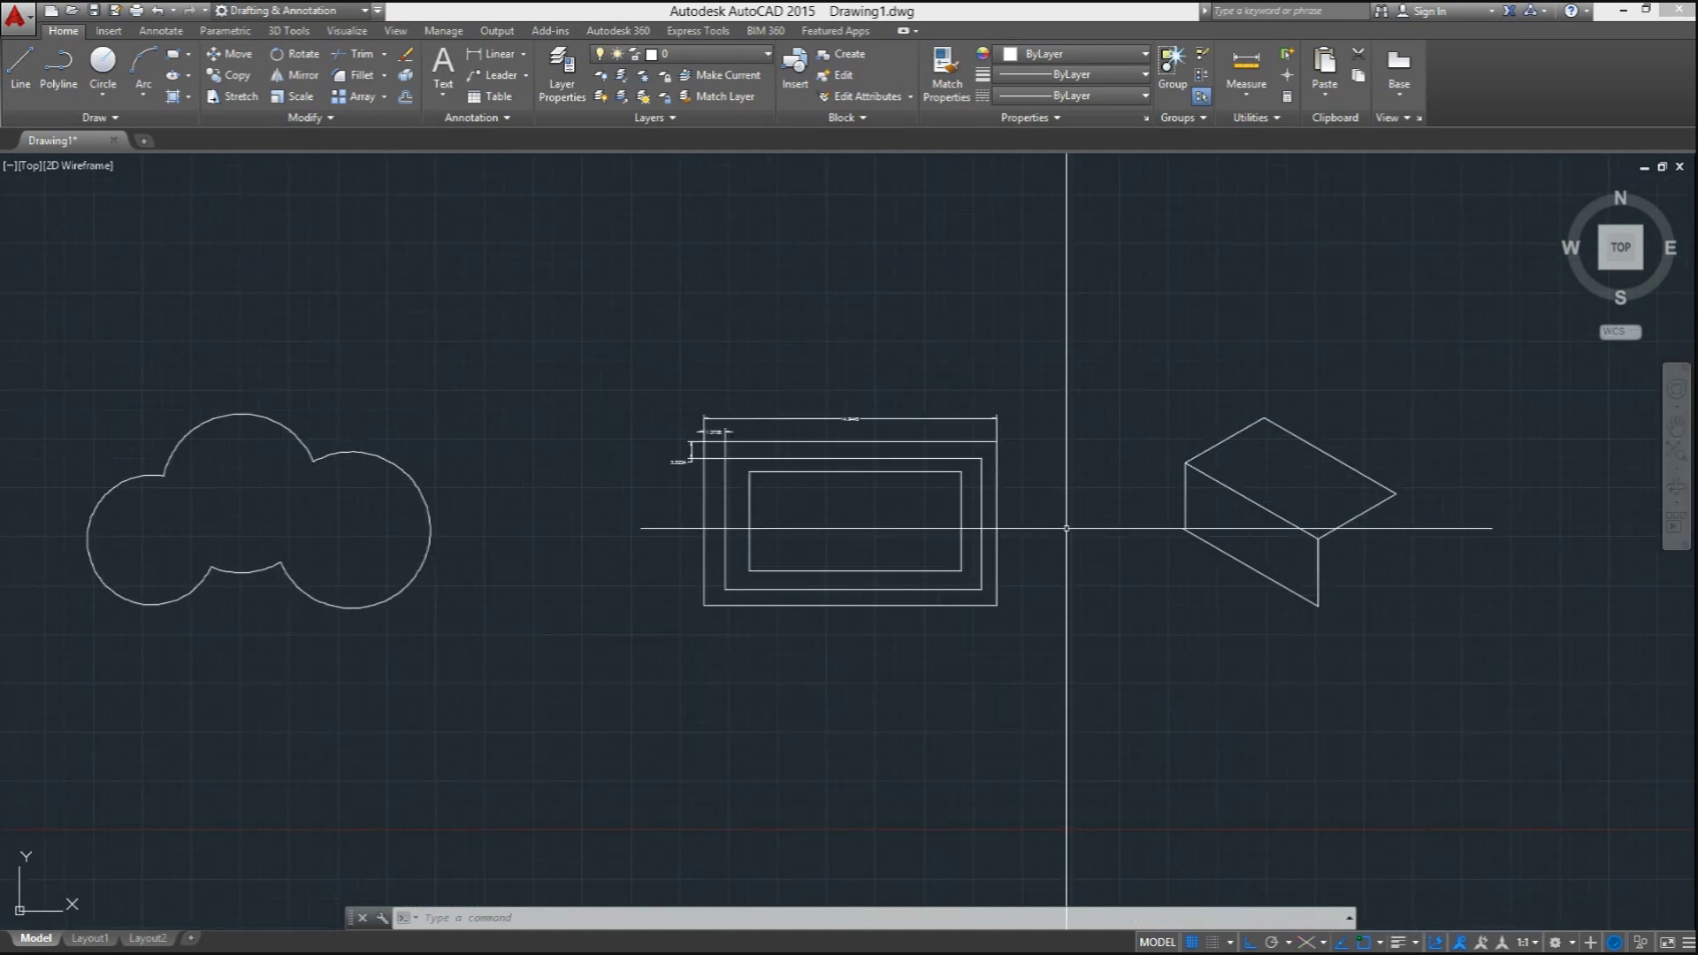
left_click(84, 939)
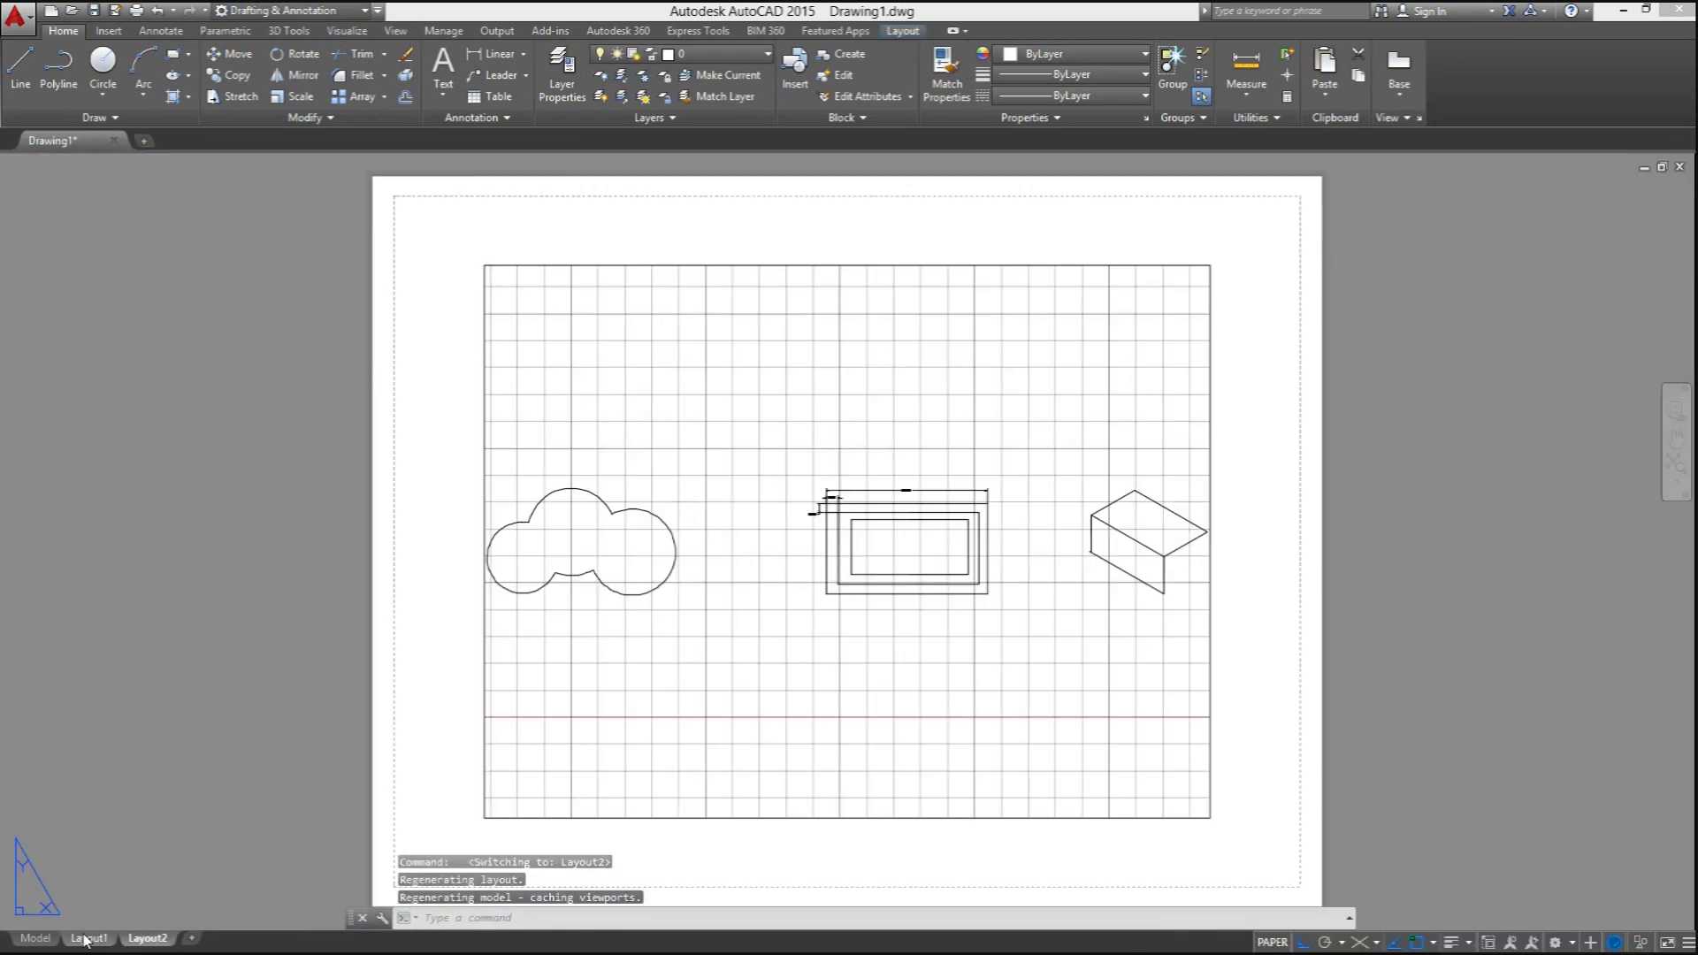
left_click(35, 938)
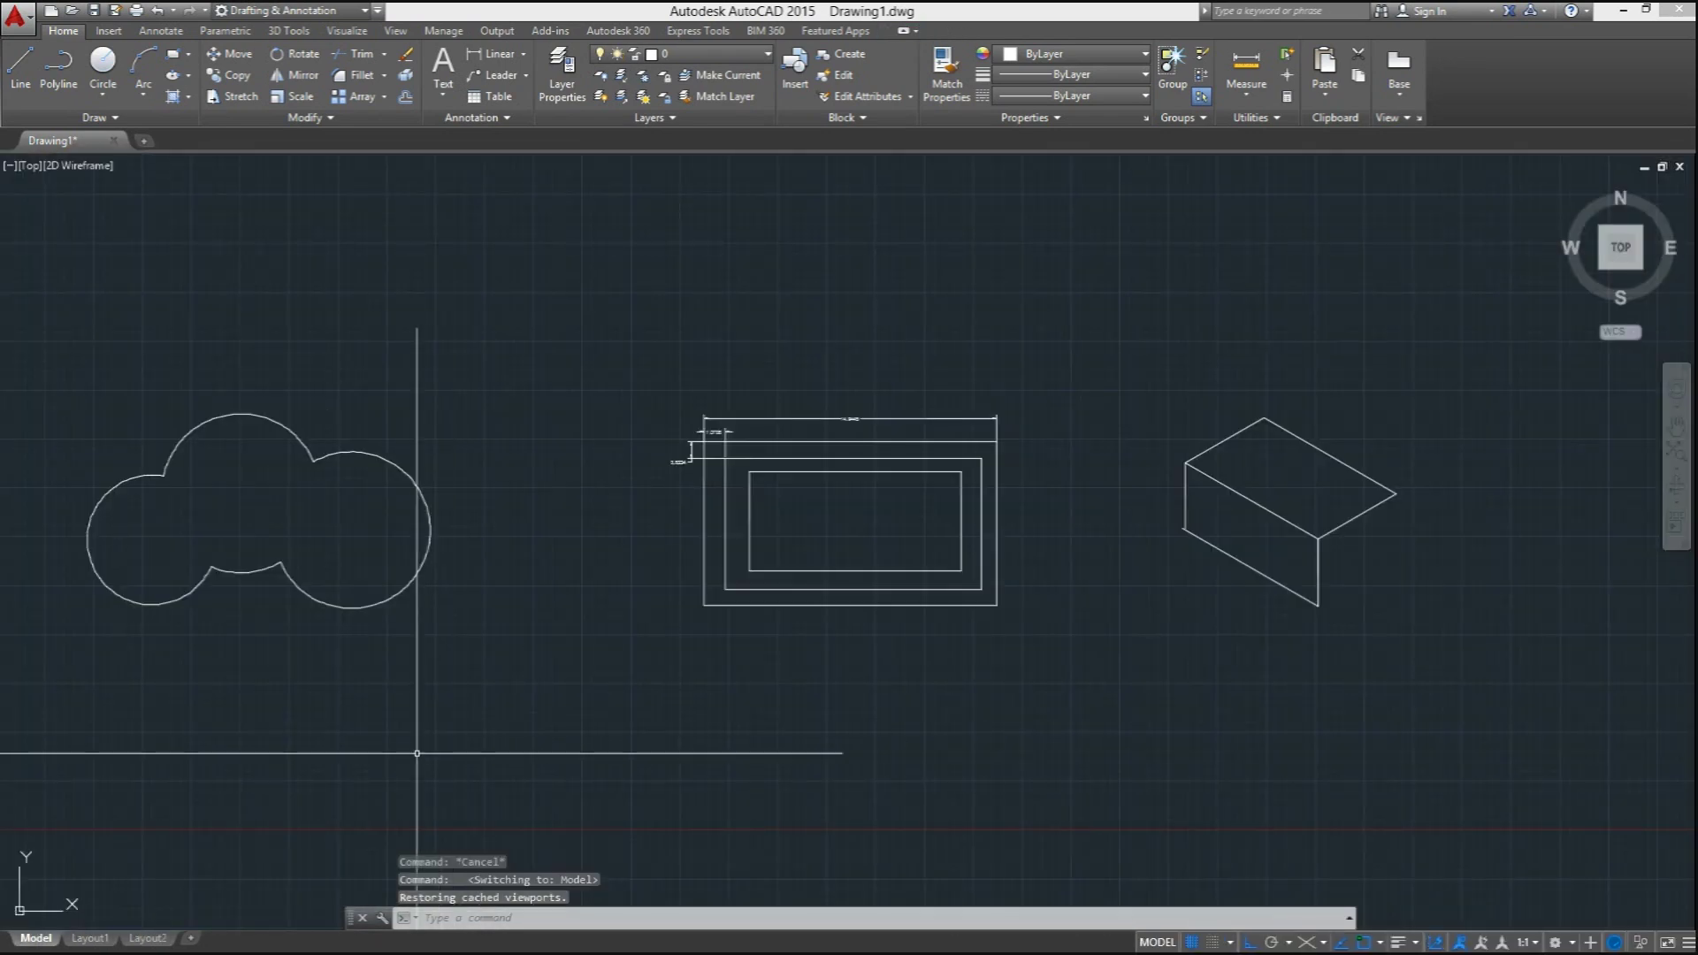
type("lin")
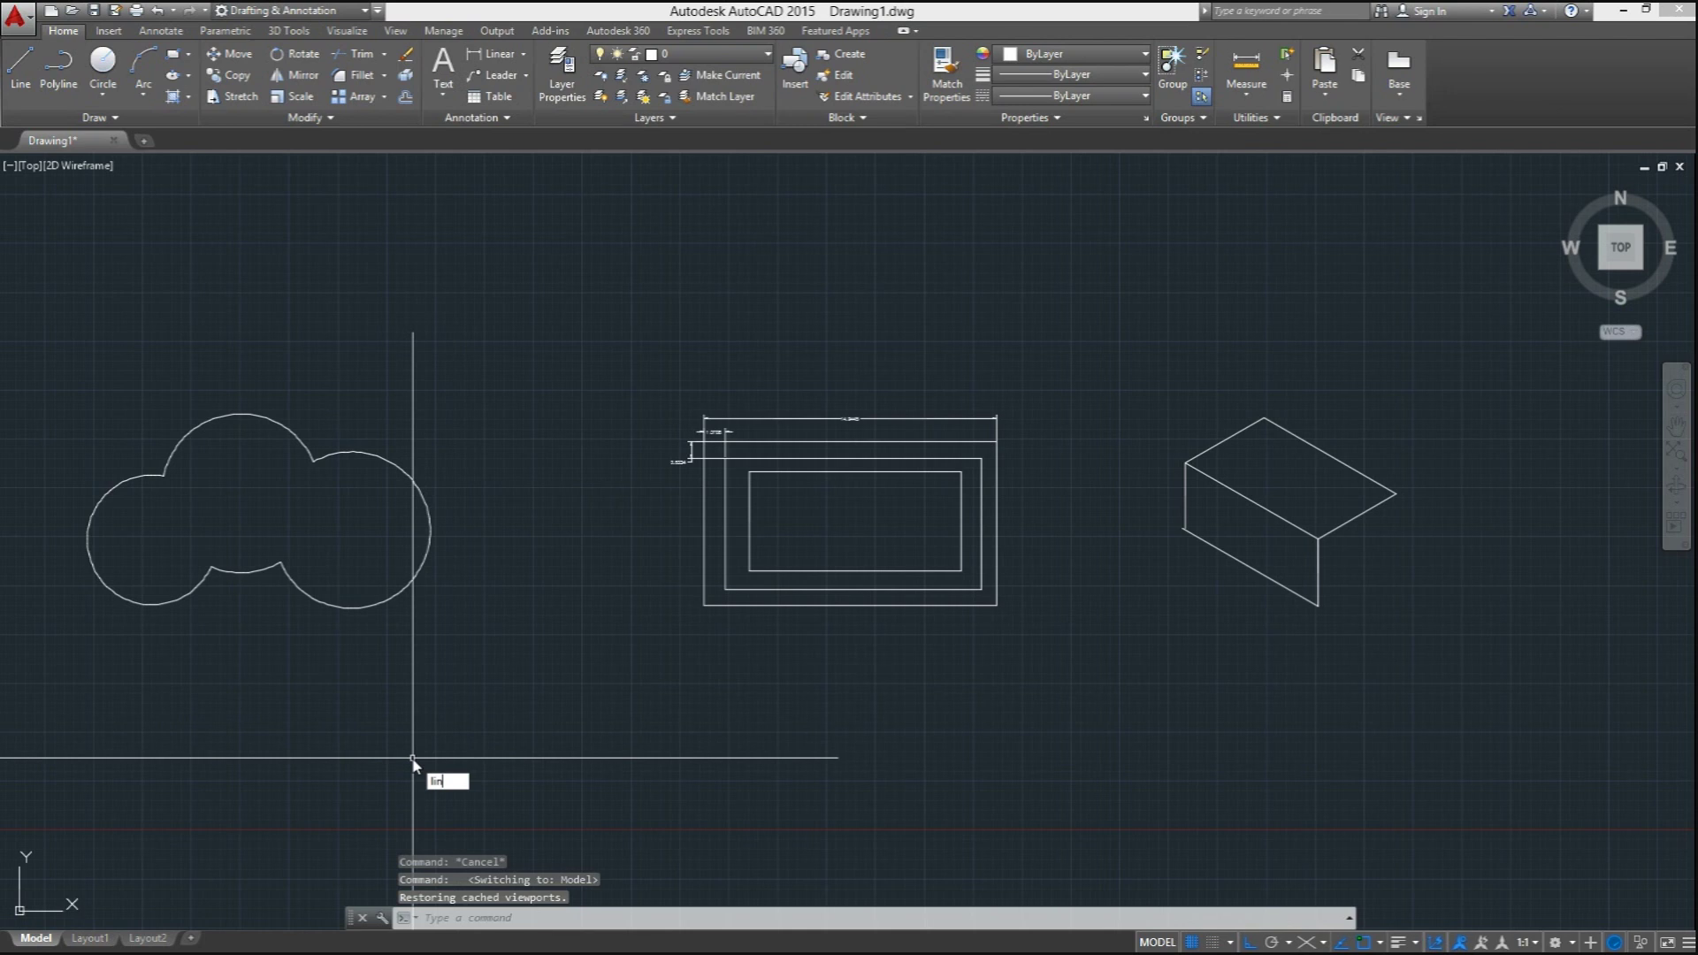
type("e")
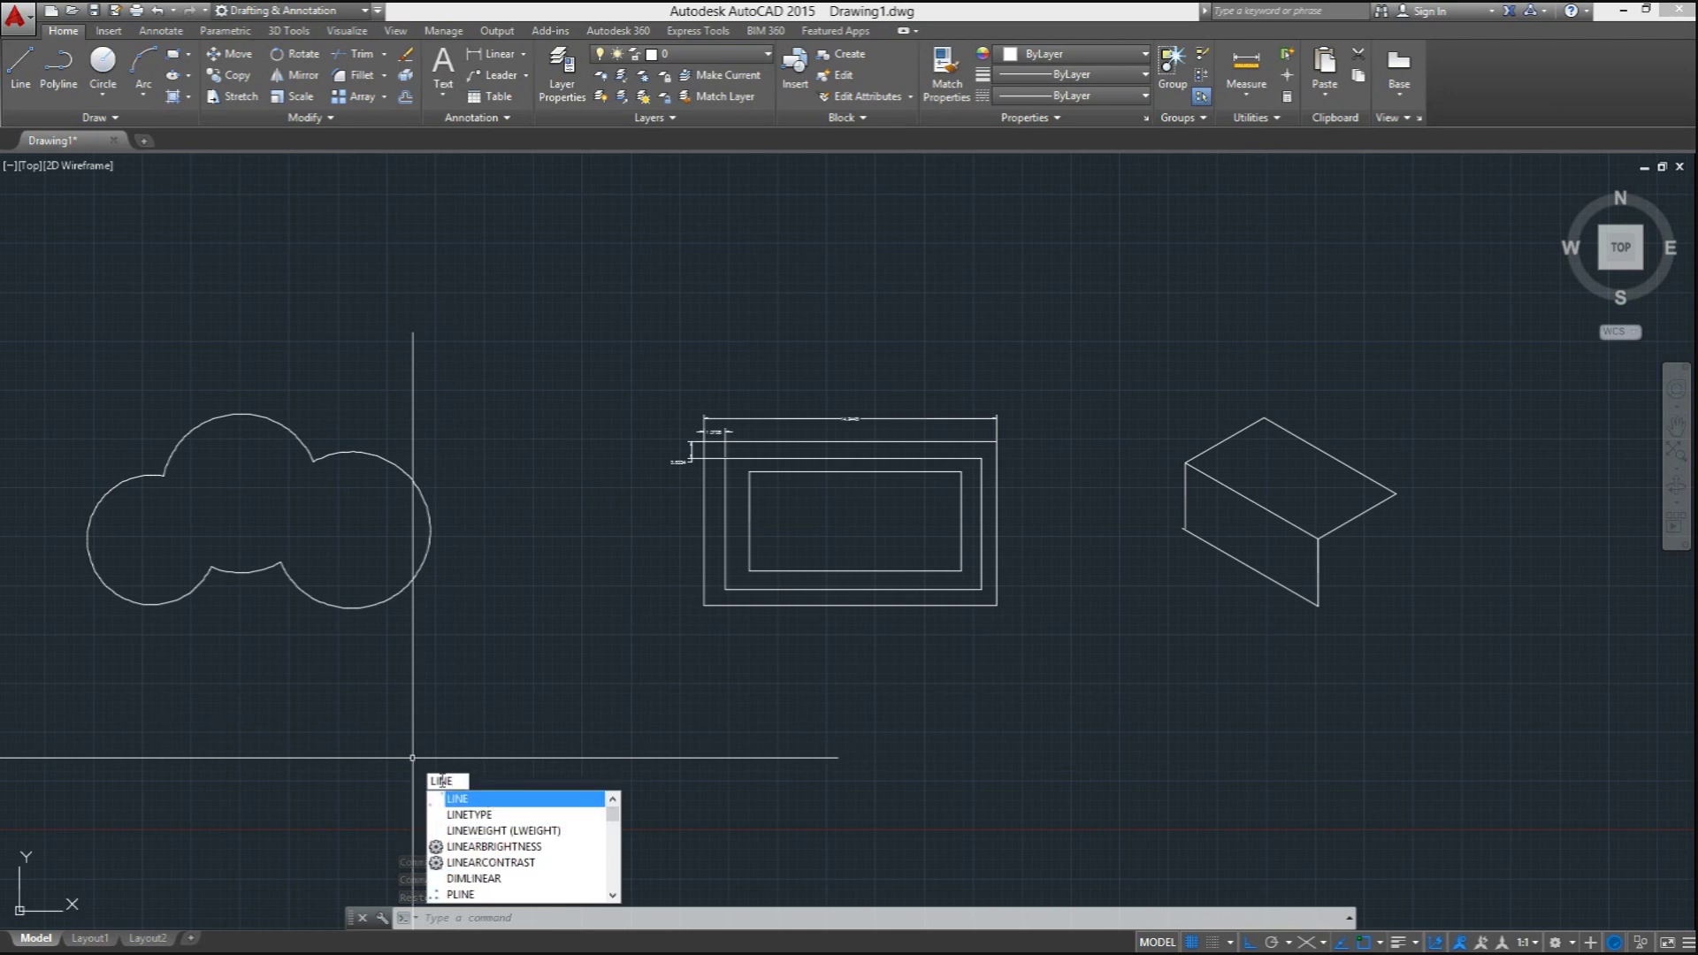
key("Escape")
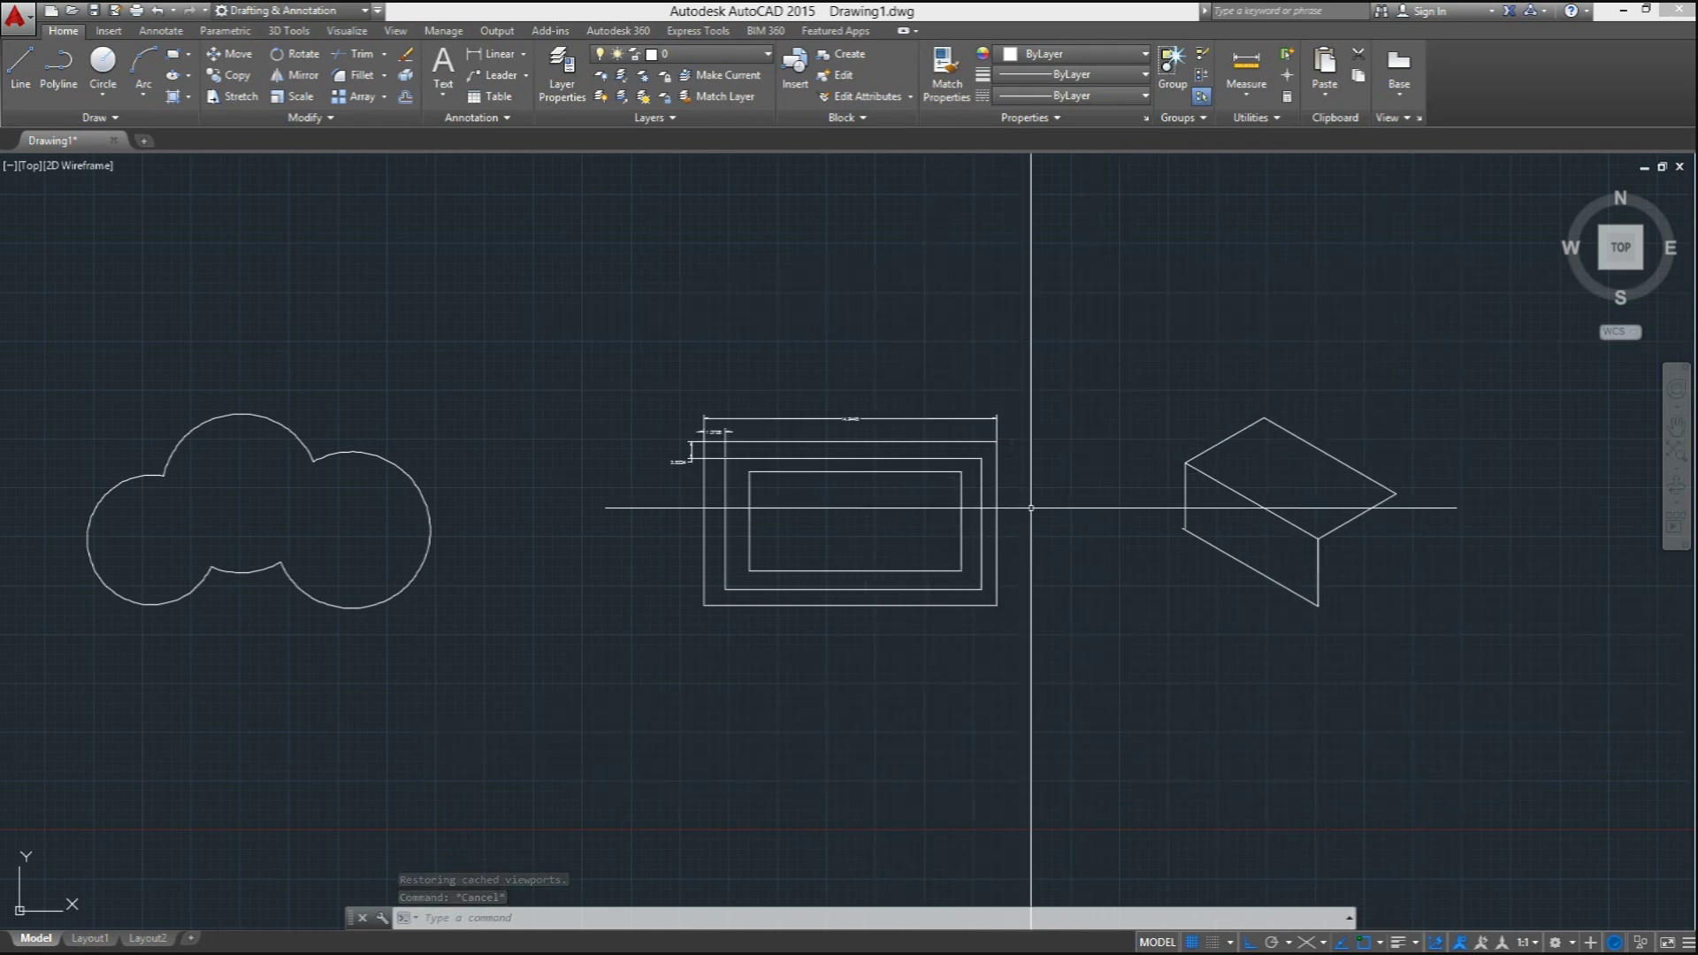
mouse_move(1424, 281)
left_mouse_down()
mouse_move(1320, 290)
mouse_move(1245, 377)
mouse_move(1164, 383)
mouse_move(994, 281)
left_mouse_up()
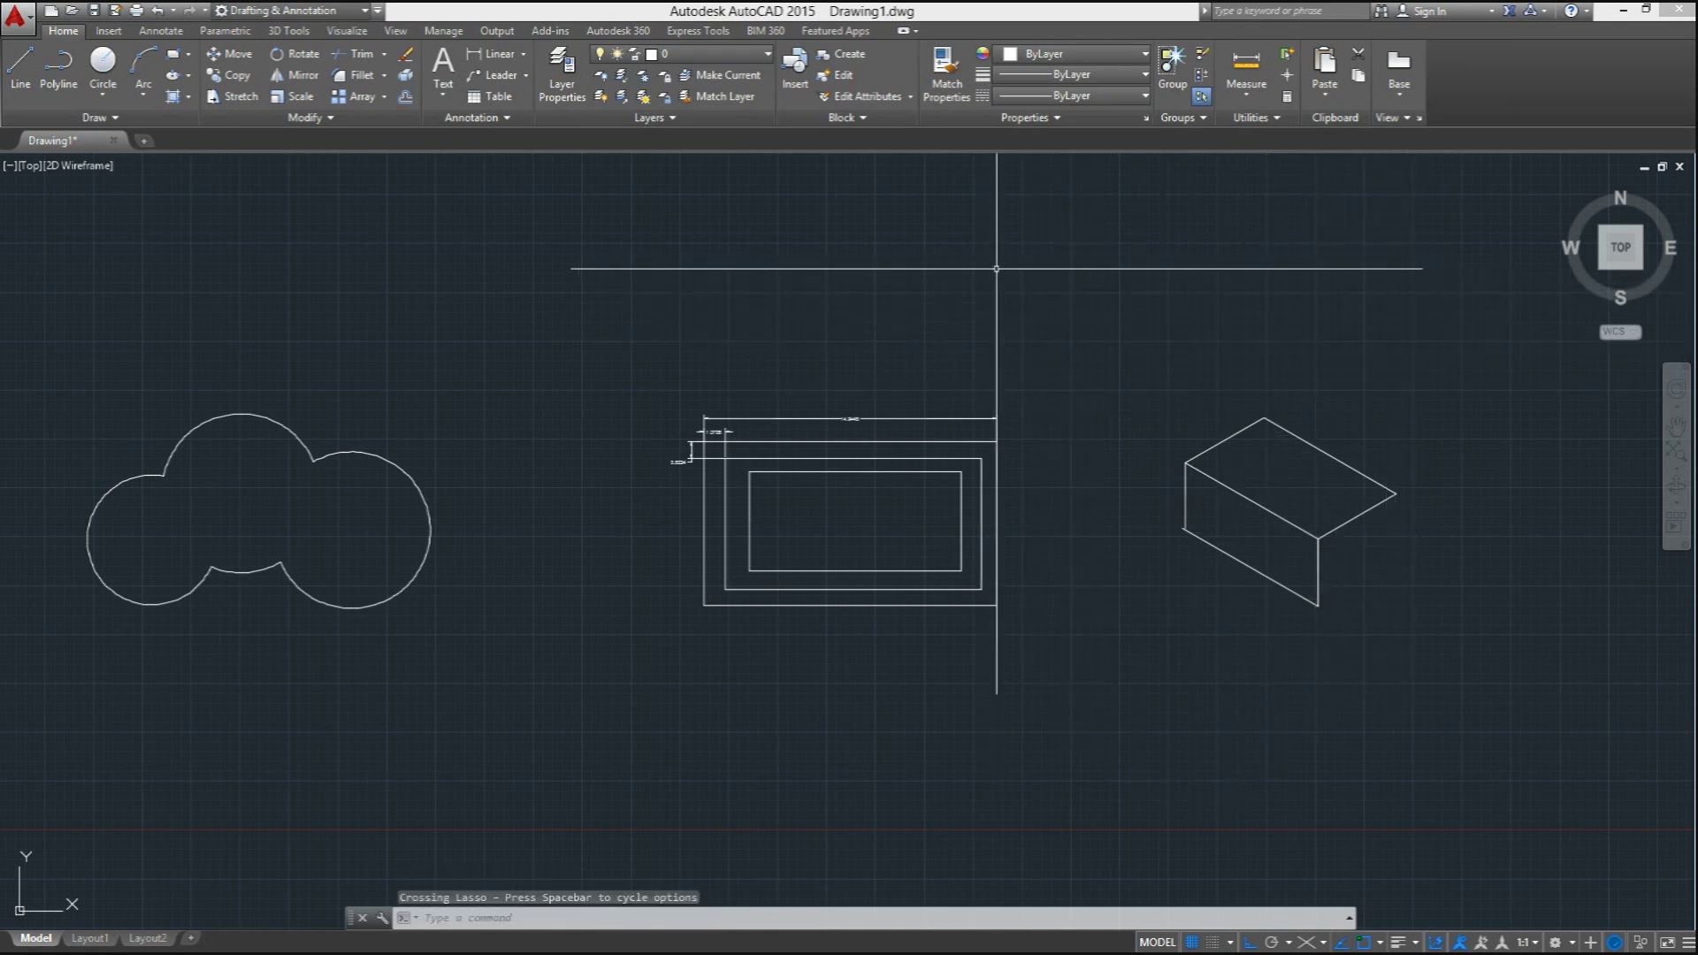
left_click(996, 268)
left_click(1458, 579)
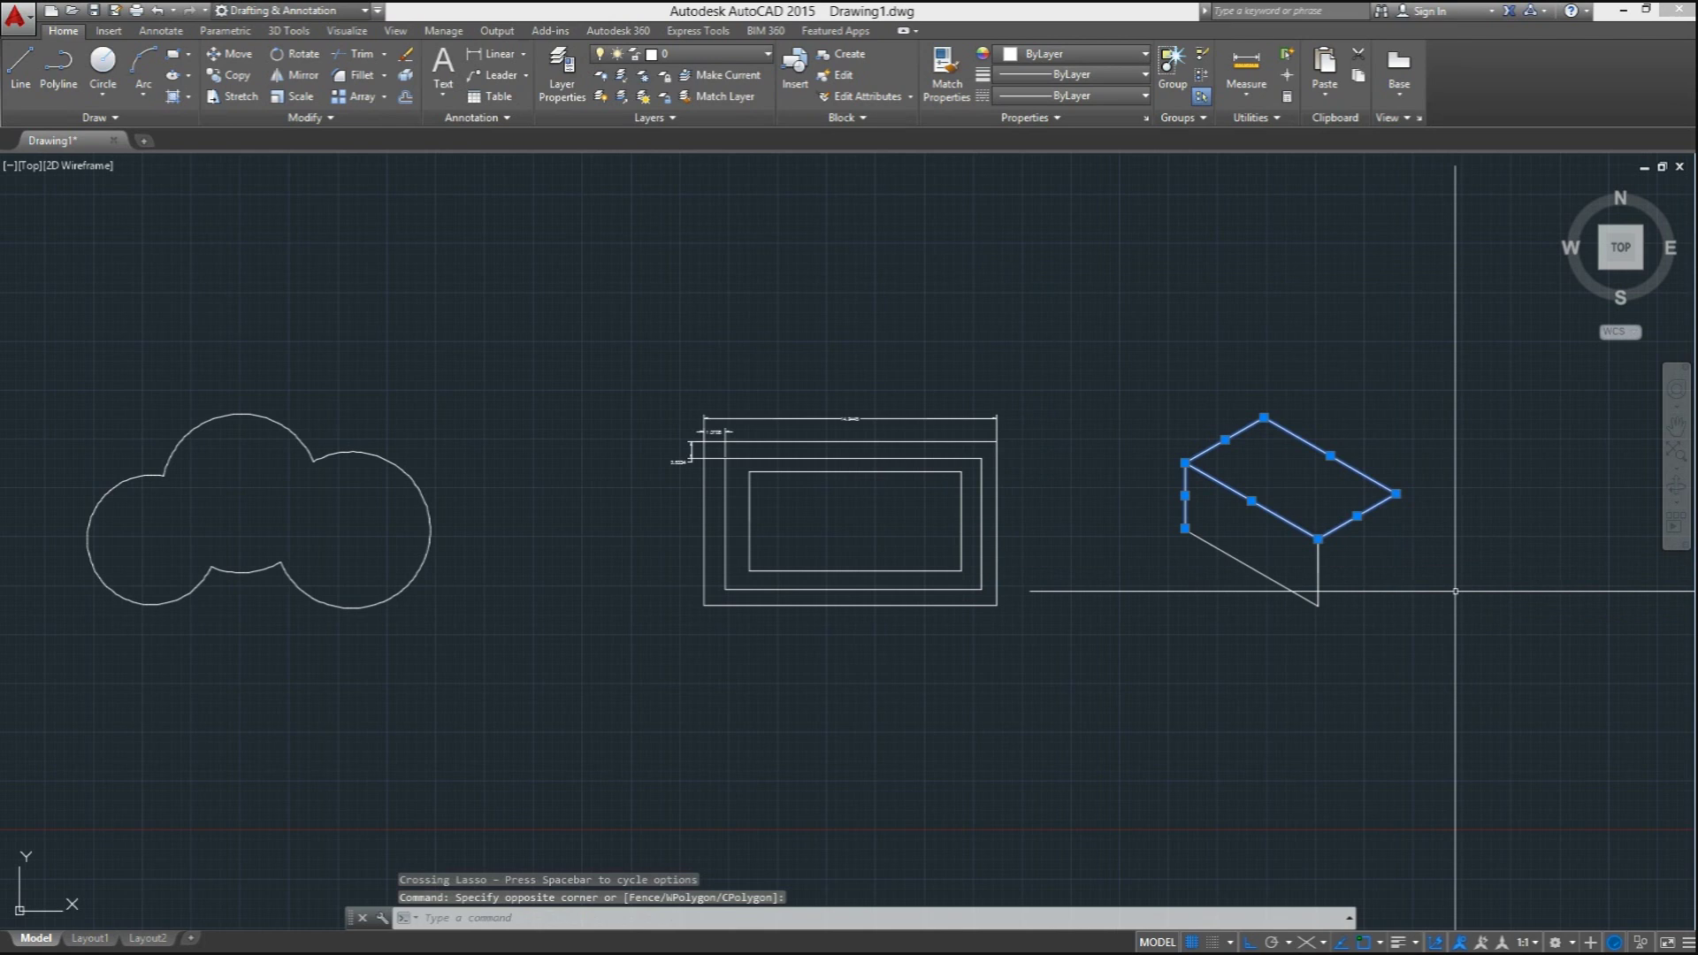
key("Escape")
left_click(1525, 674)
left_click(1250, 417)
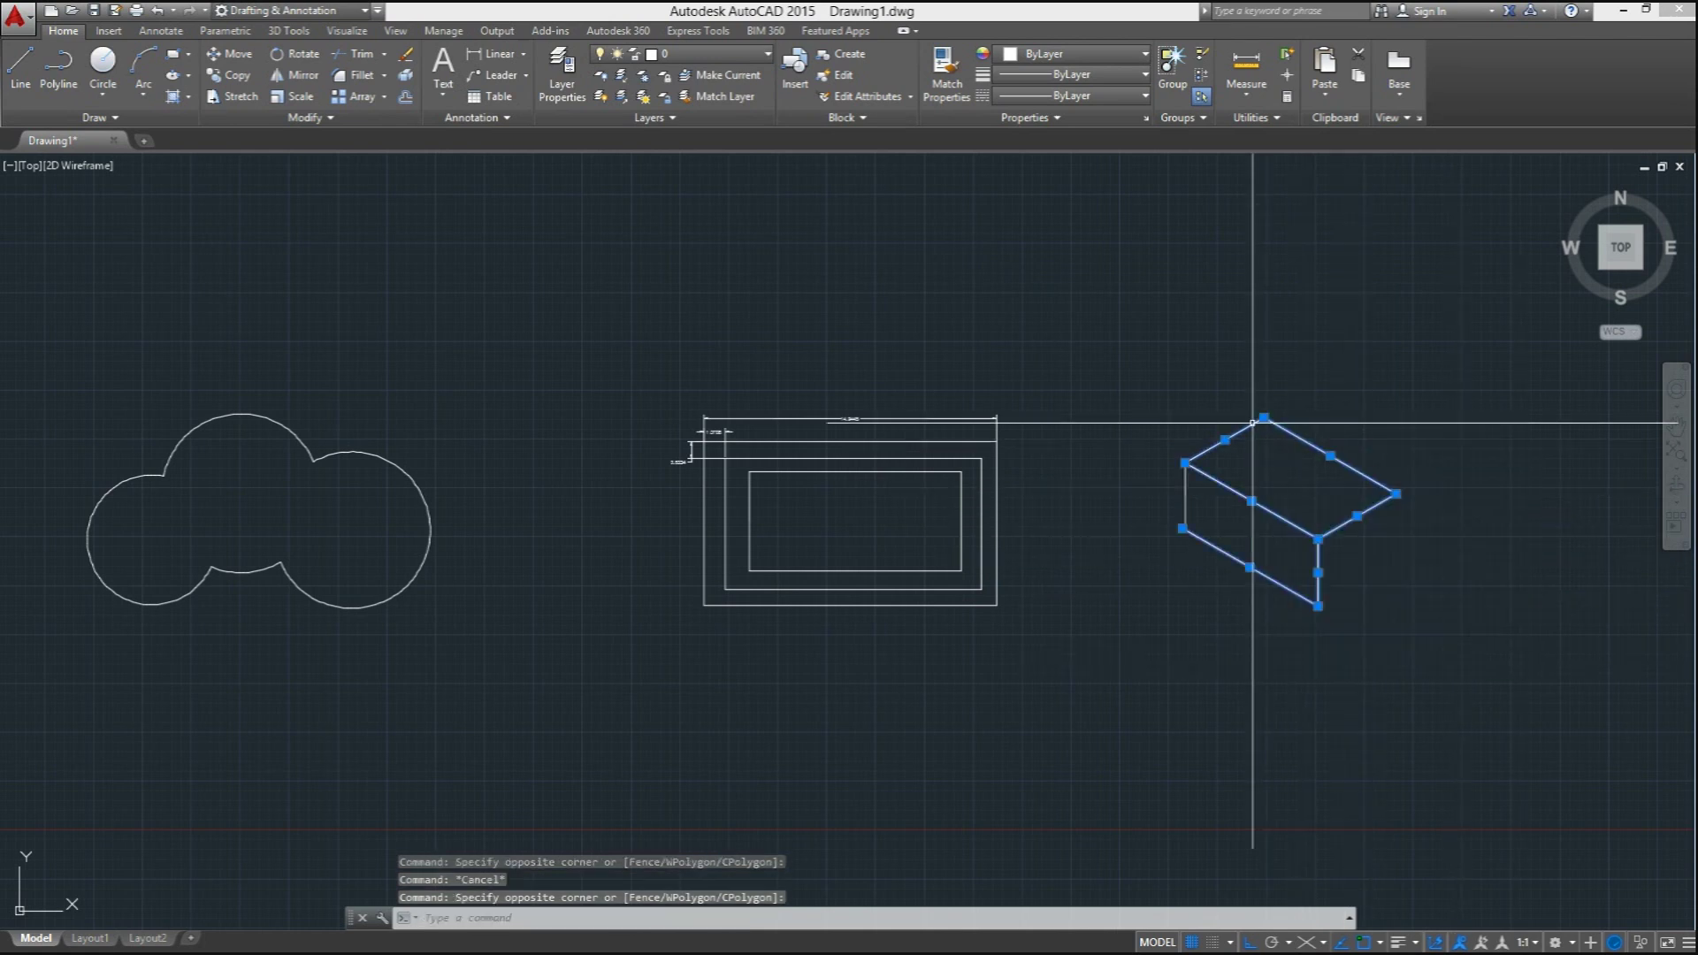
key("Escape")
mouse_move(1504, 536)
left_mouse_down()
mouse_move(1417, 507)
mouse_move(1304, 392)
mouse_move(1261, 434)
mouse_move(1242, 512)
mouse_move(1403, 551)
mouse_move(1386, 600)
mouse_move(1278, 650)
mouse_move(1125, 604)
mouse_move(1036, 513)
mouse_move(976, 491)
mouse_move(948, 539)
mouse_move(939, 685)
left_mouse_up()
key("Escape")
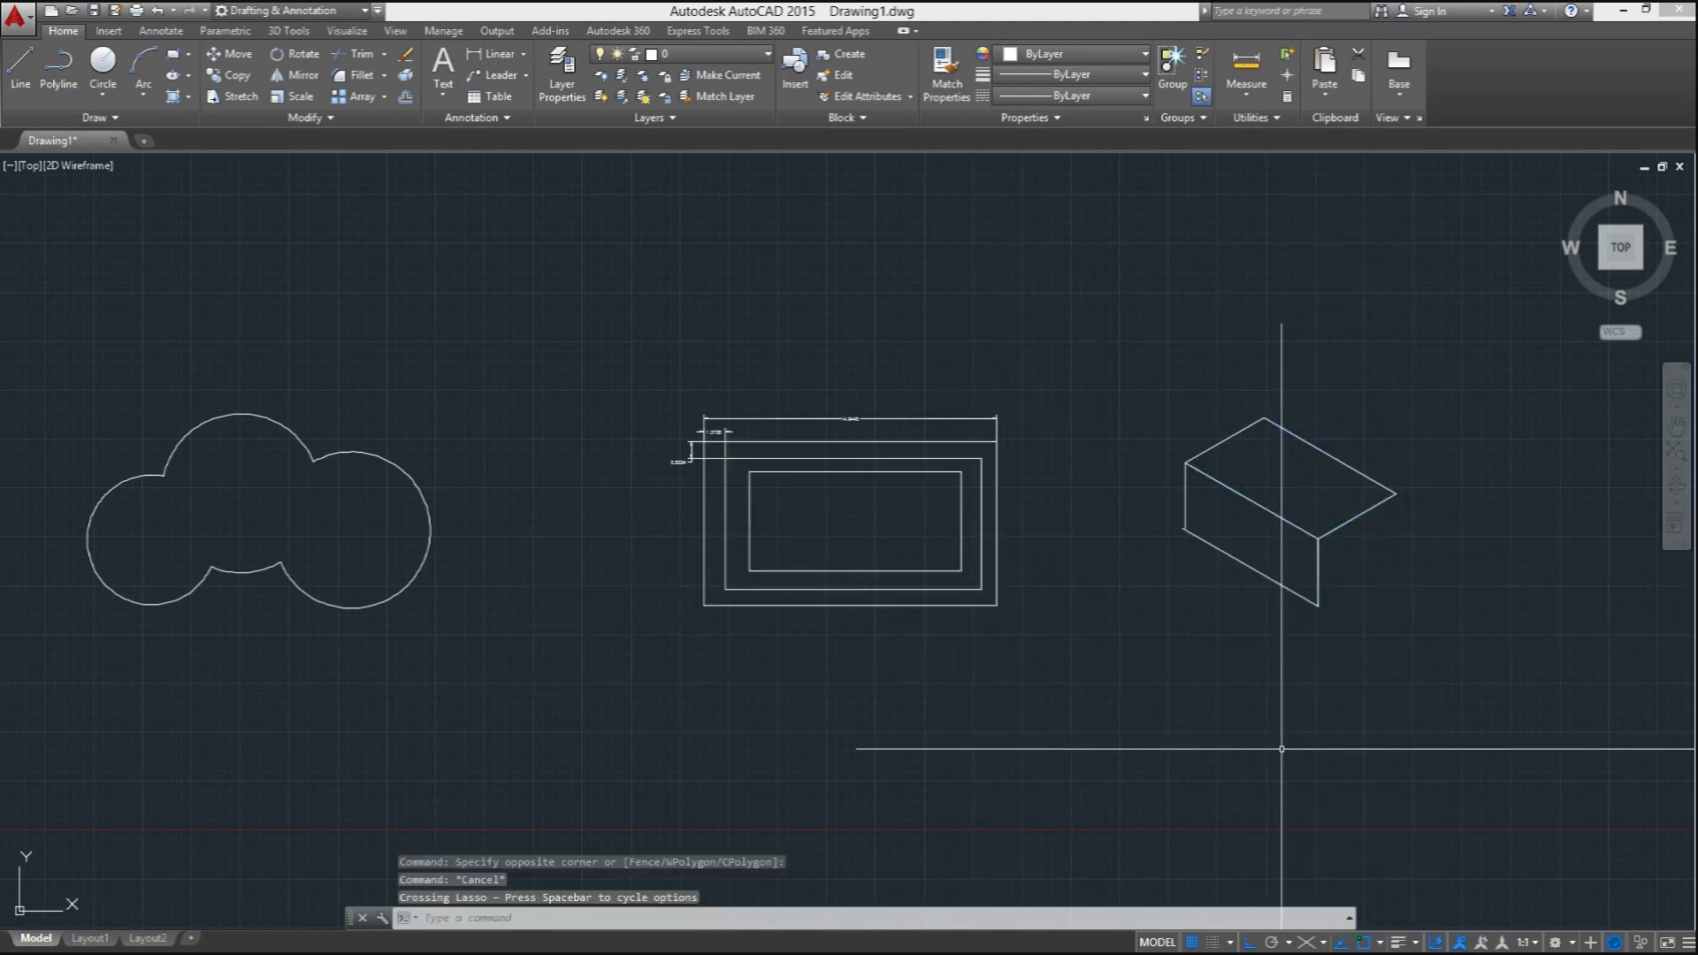
mouse_move(1047, 716)
left_mouse_down()
mouse_move(738, 592)
mouse_move(448, 523)
mouse_move(304, 569)
mouse_move(884, 862)
left_mouse_up()
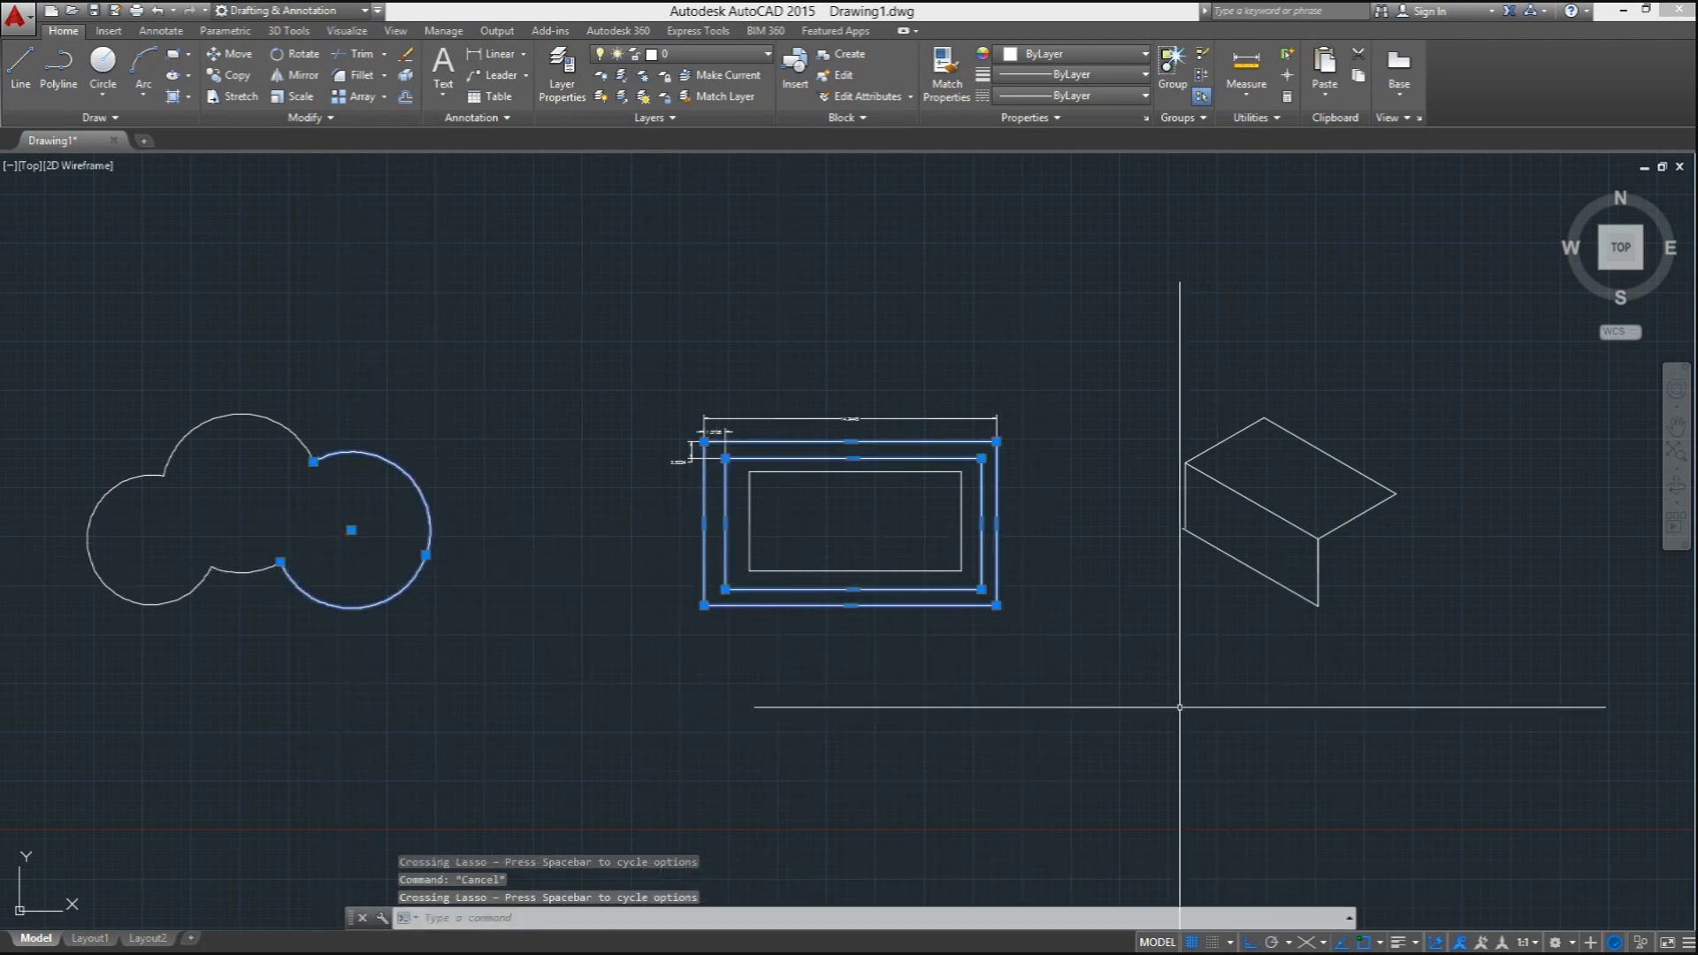
key("Escape")
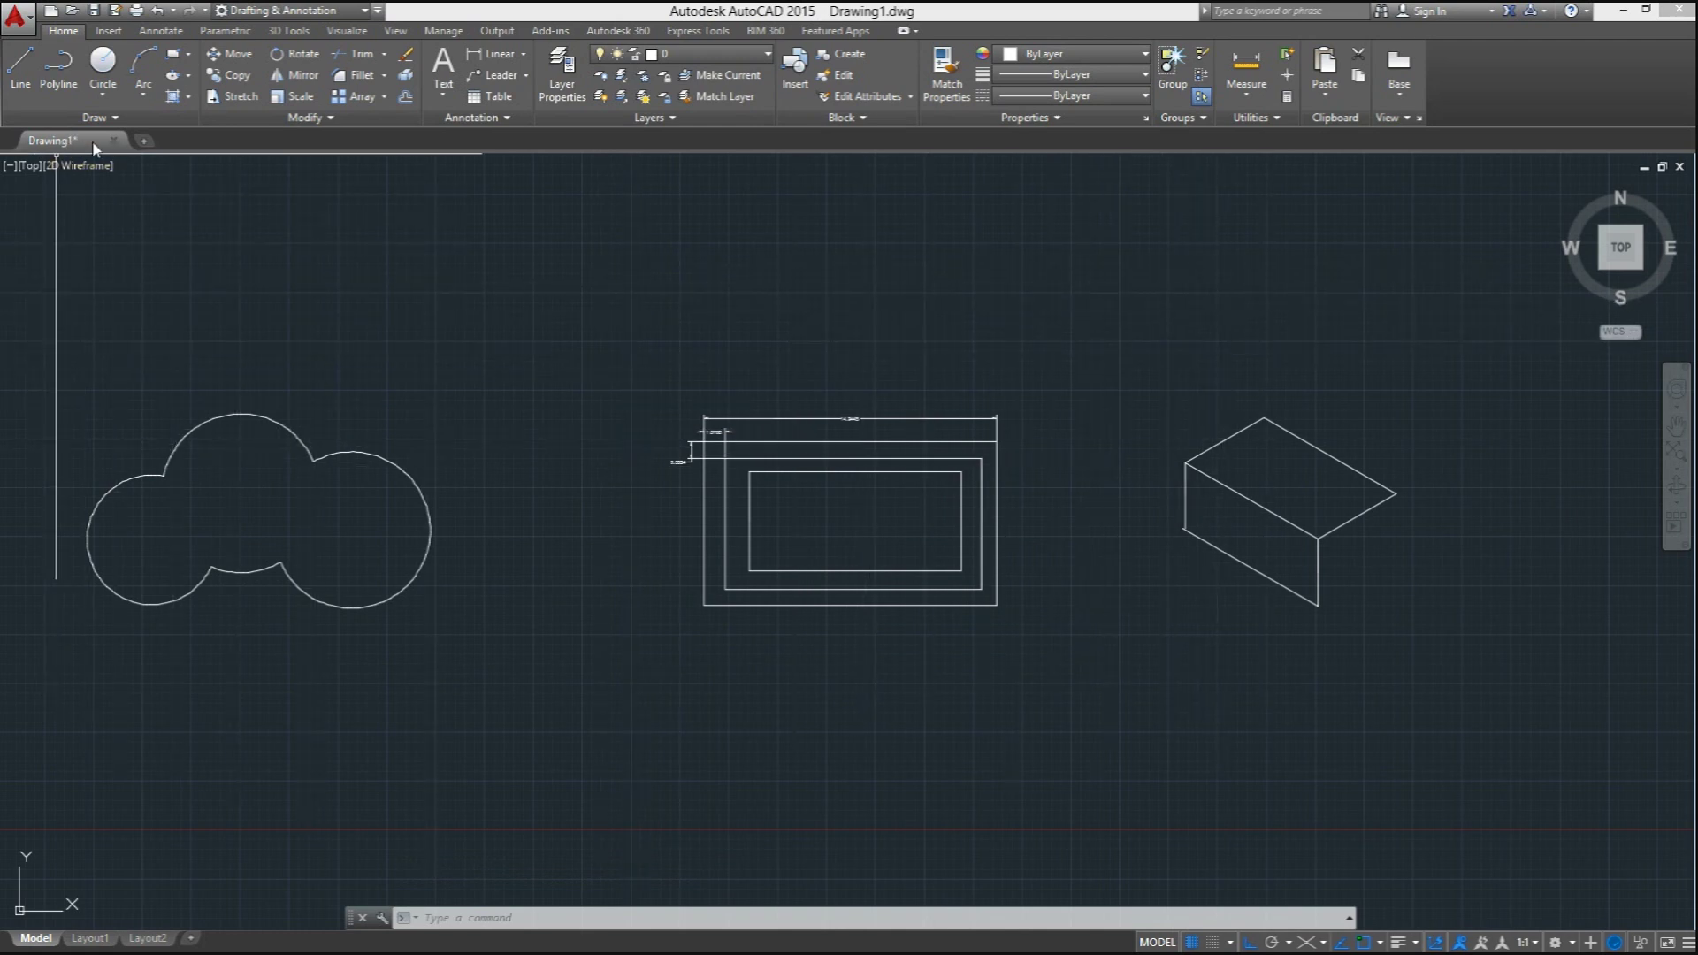
Add a New Tab start page beside Drawing1 and toggle between the two tabs
left_click(144, 142)
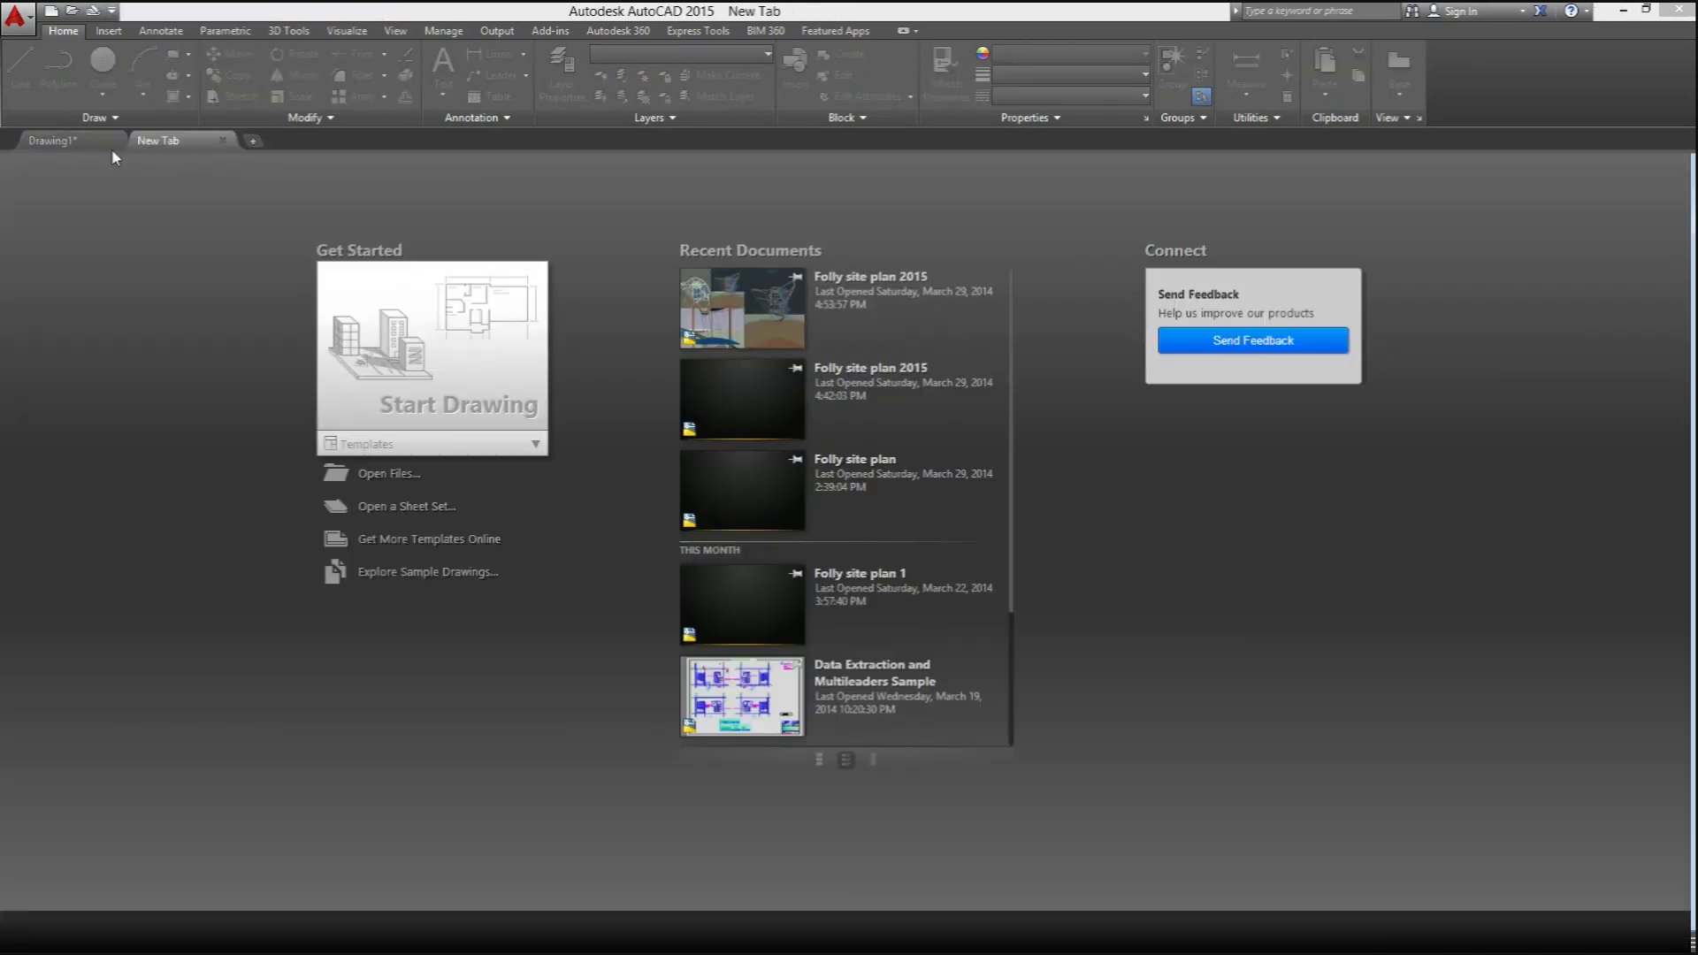
left_click(47, 141)
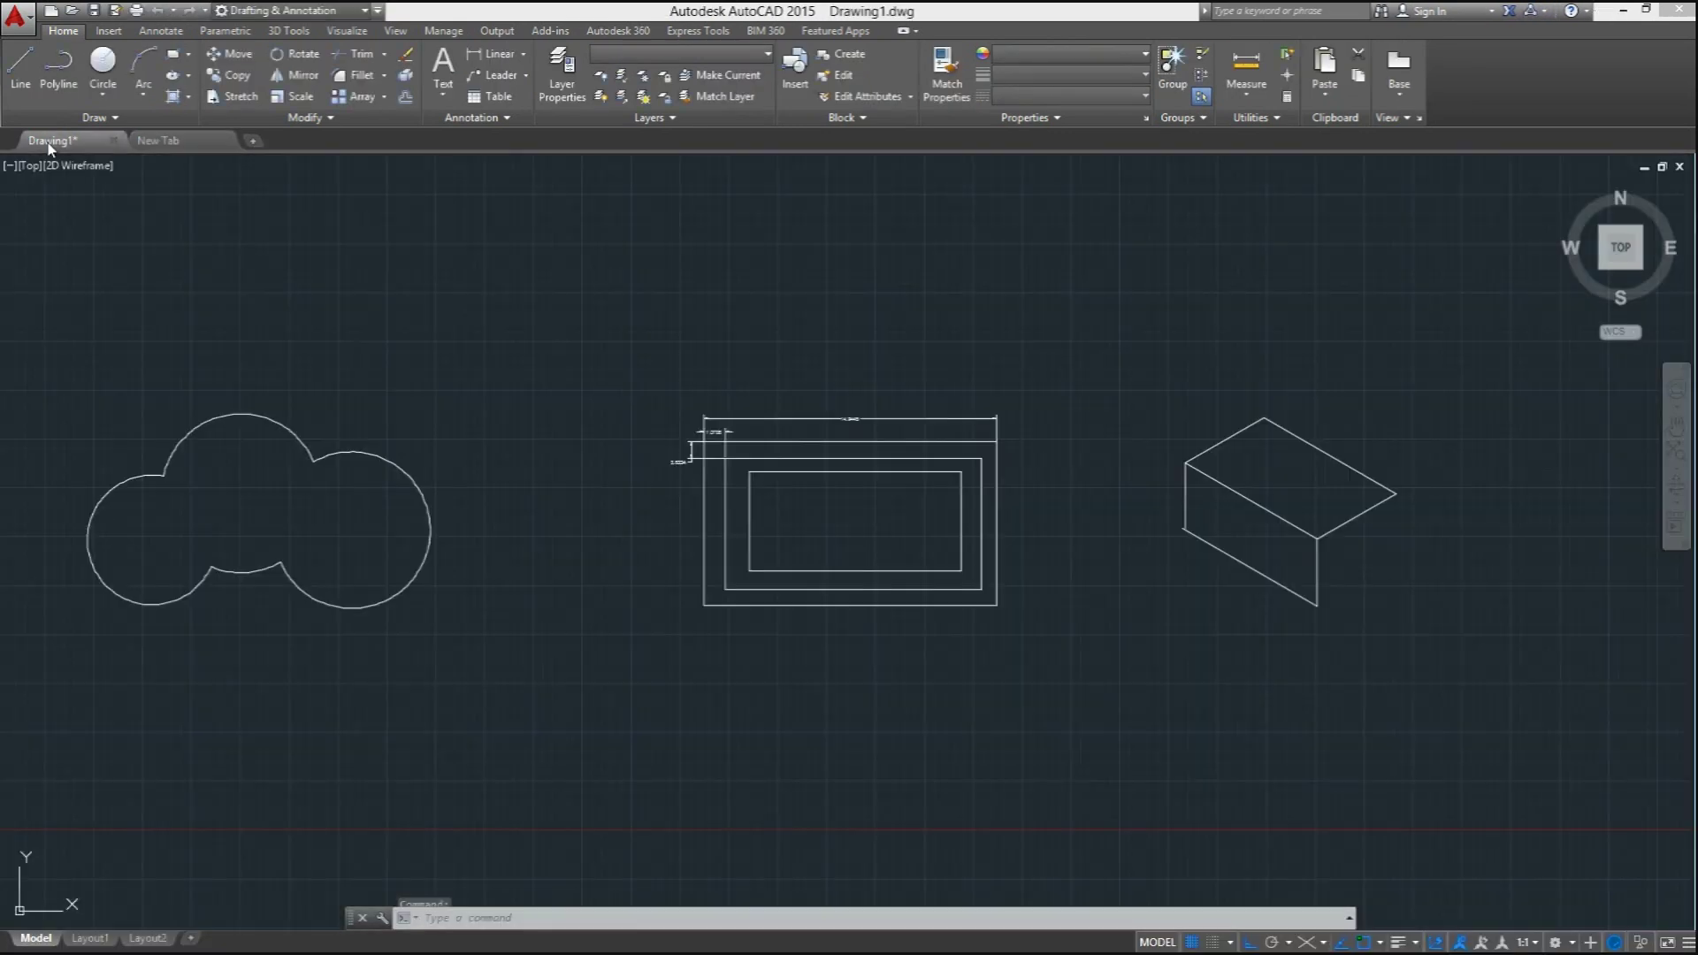
left_click(155, 142)
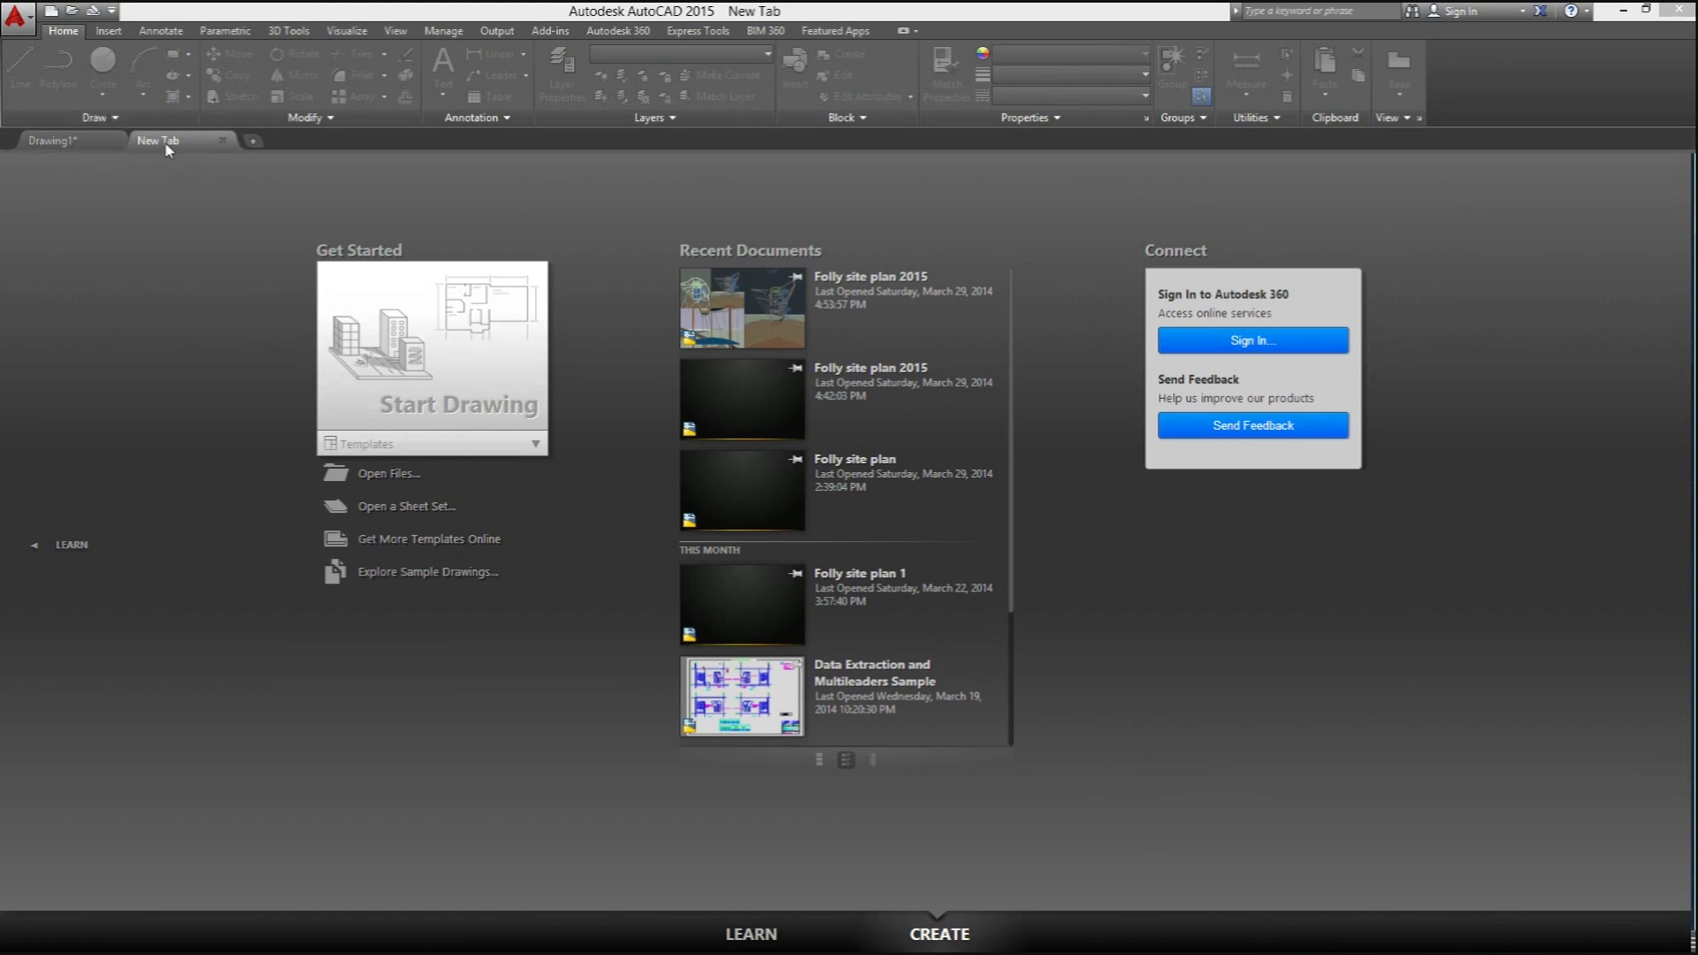
left_click(60, 145)
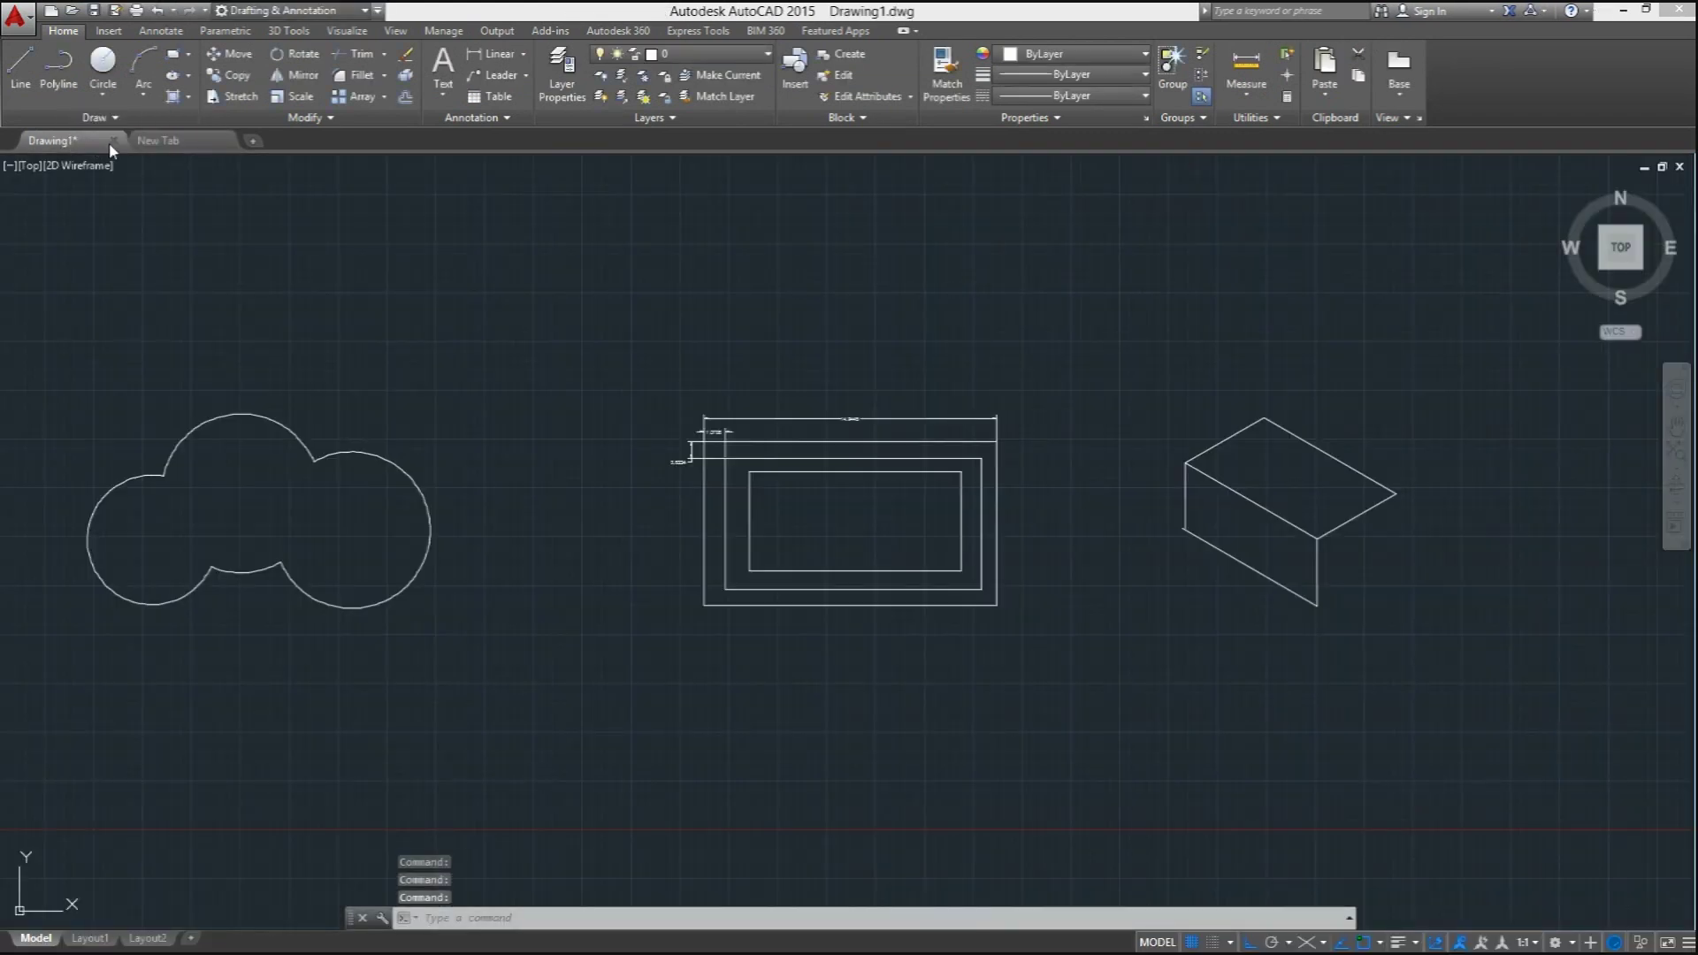
left_click(171, 143)
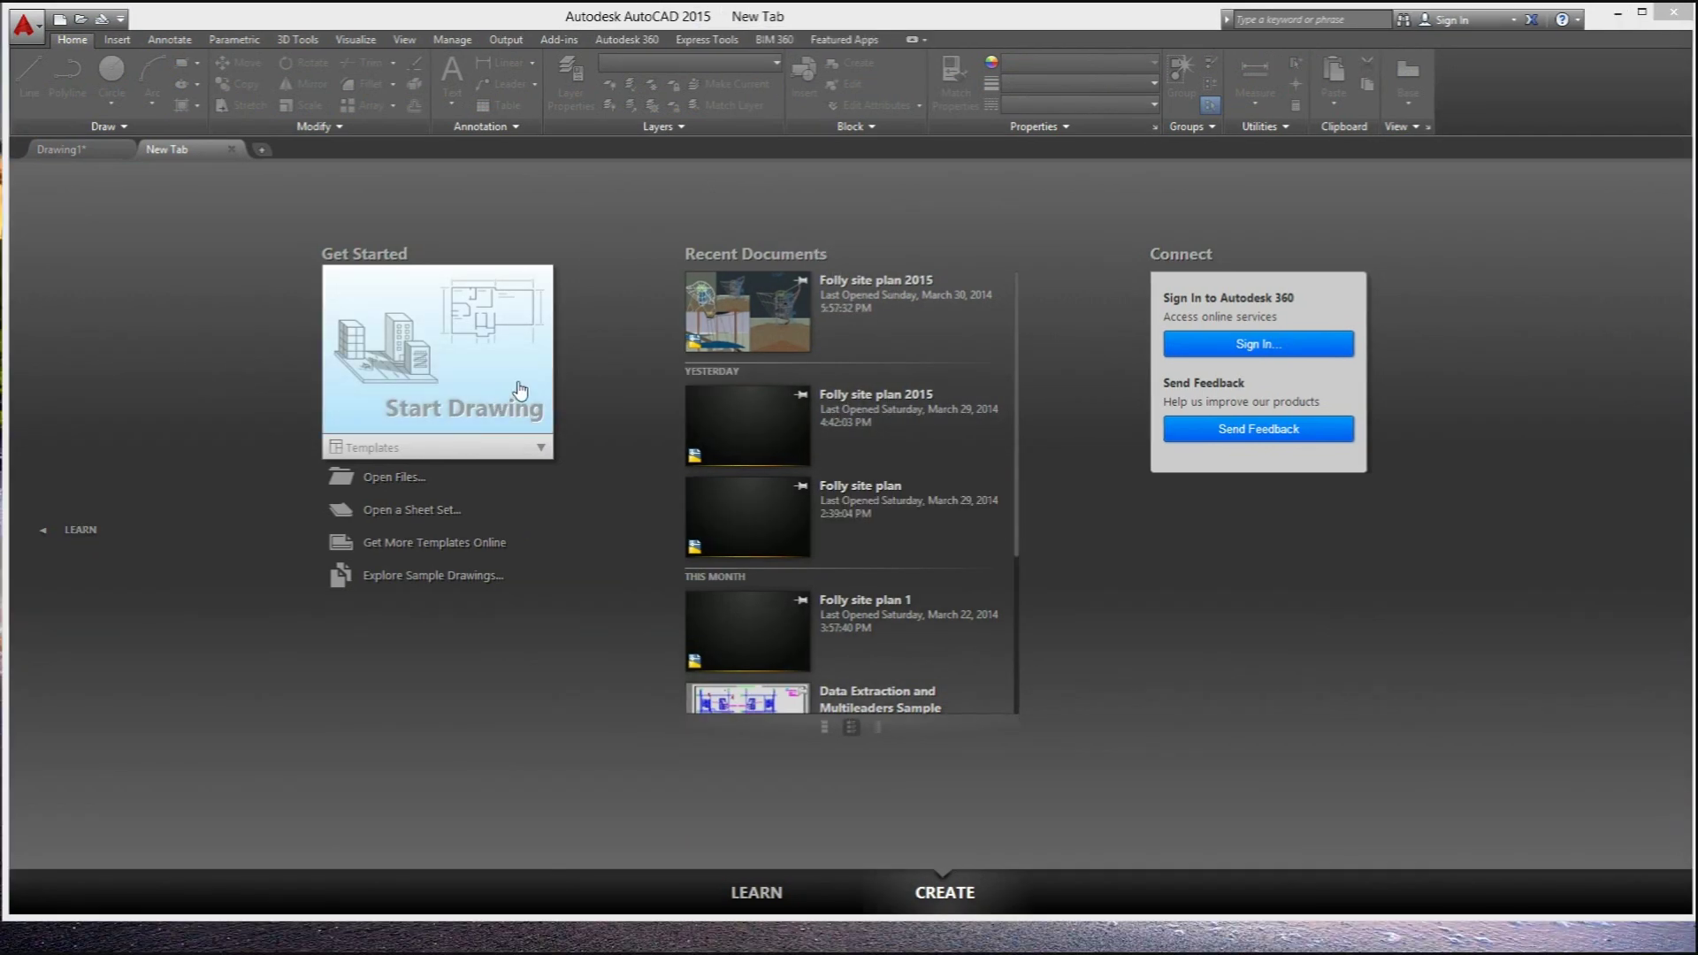
Open Folly site plan 2015 from the Recent Documents list
left_click(774, 311)
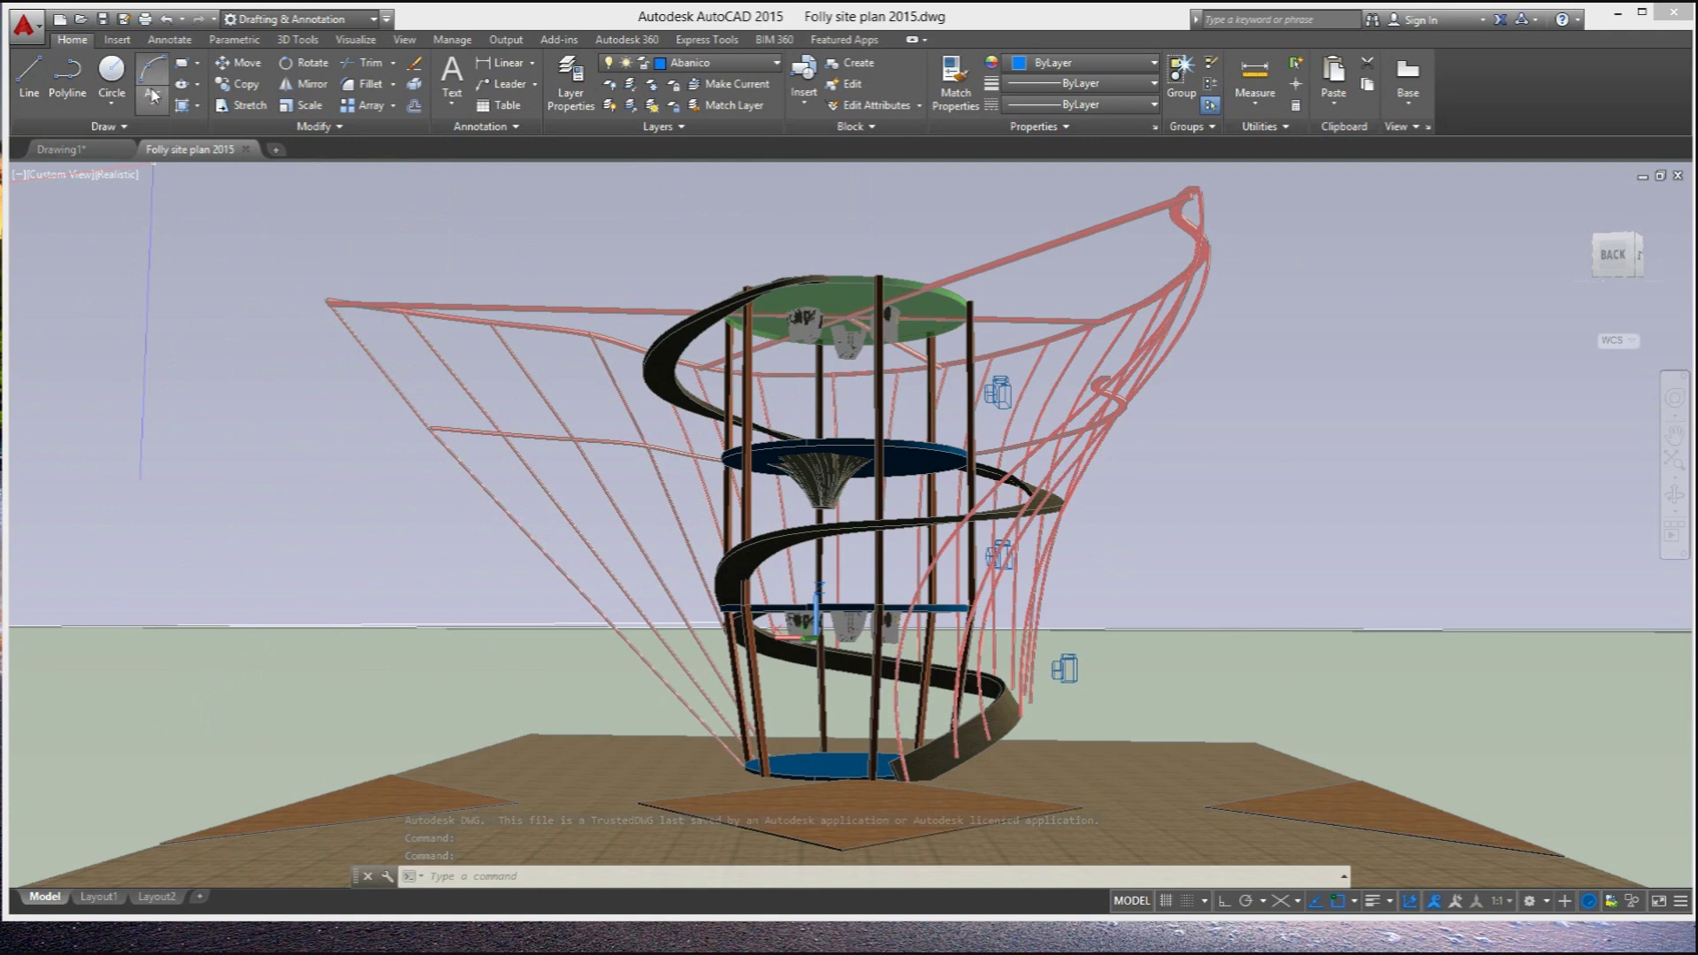
left_click(404, 40)
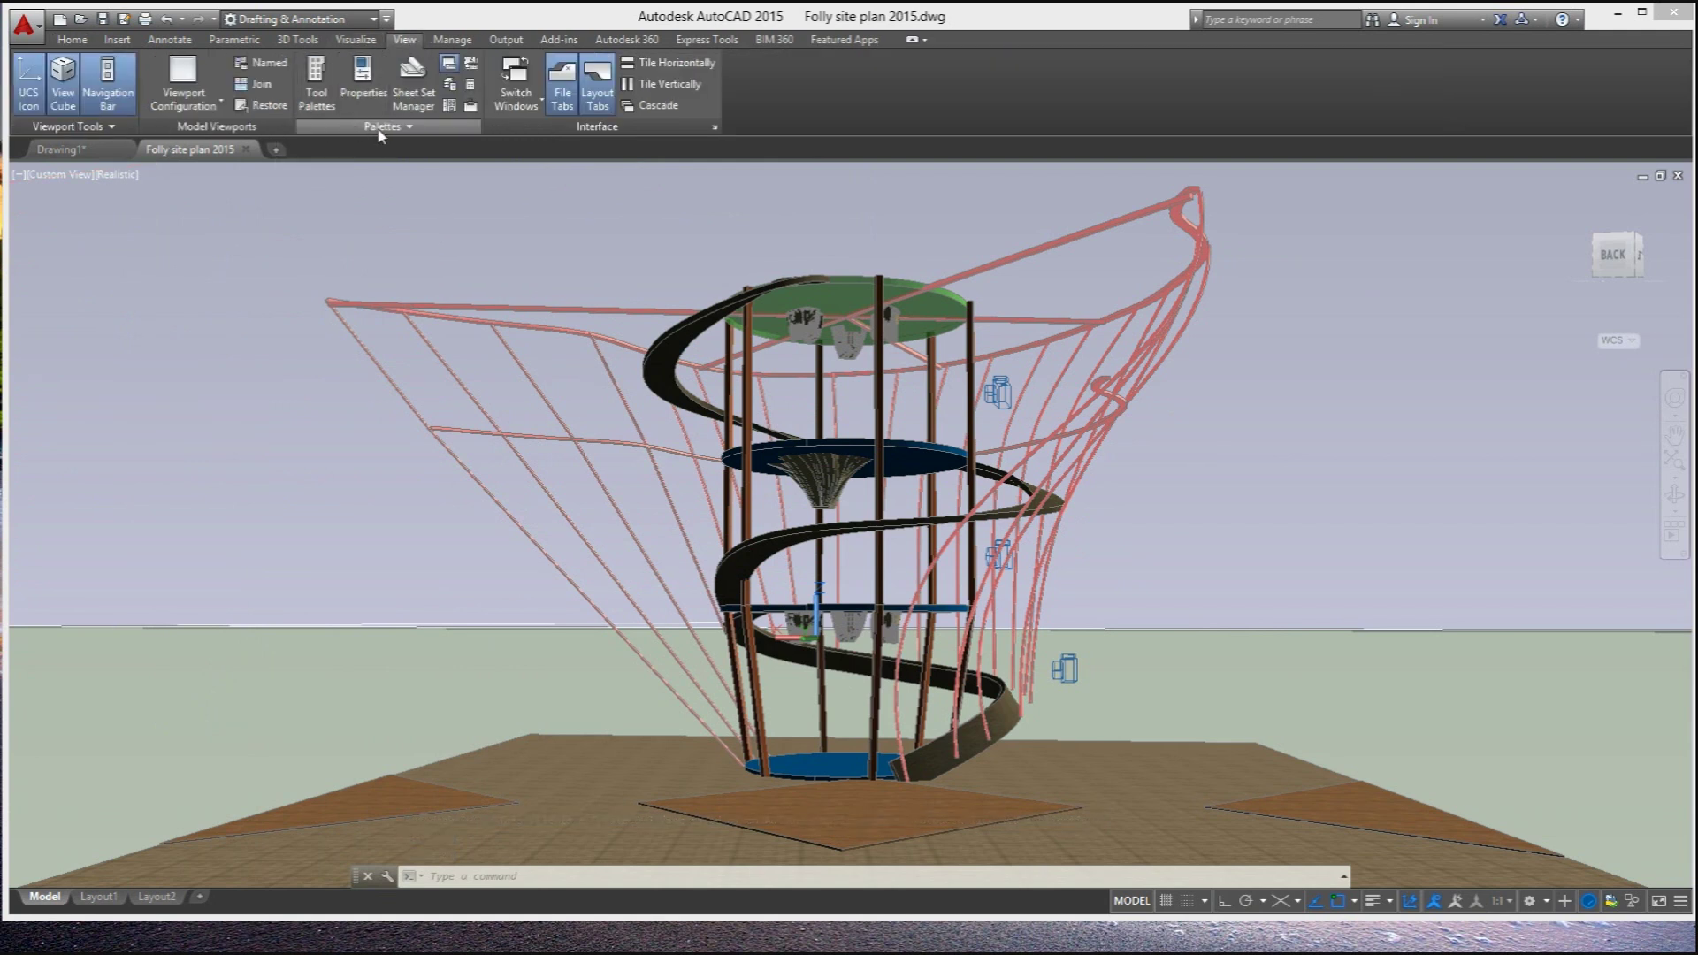
Apply the Three: Right viewport layout and drag the divider to narrow the left viewport
left_click(203, 104)
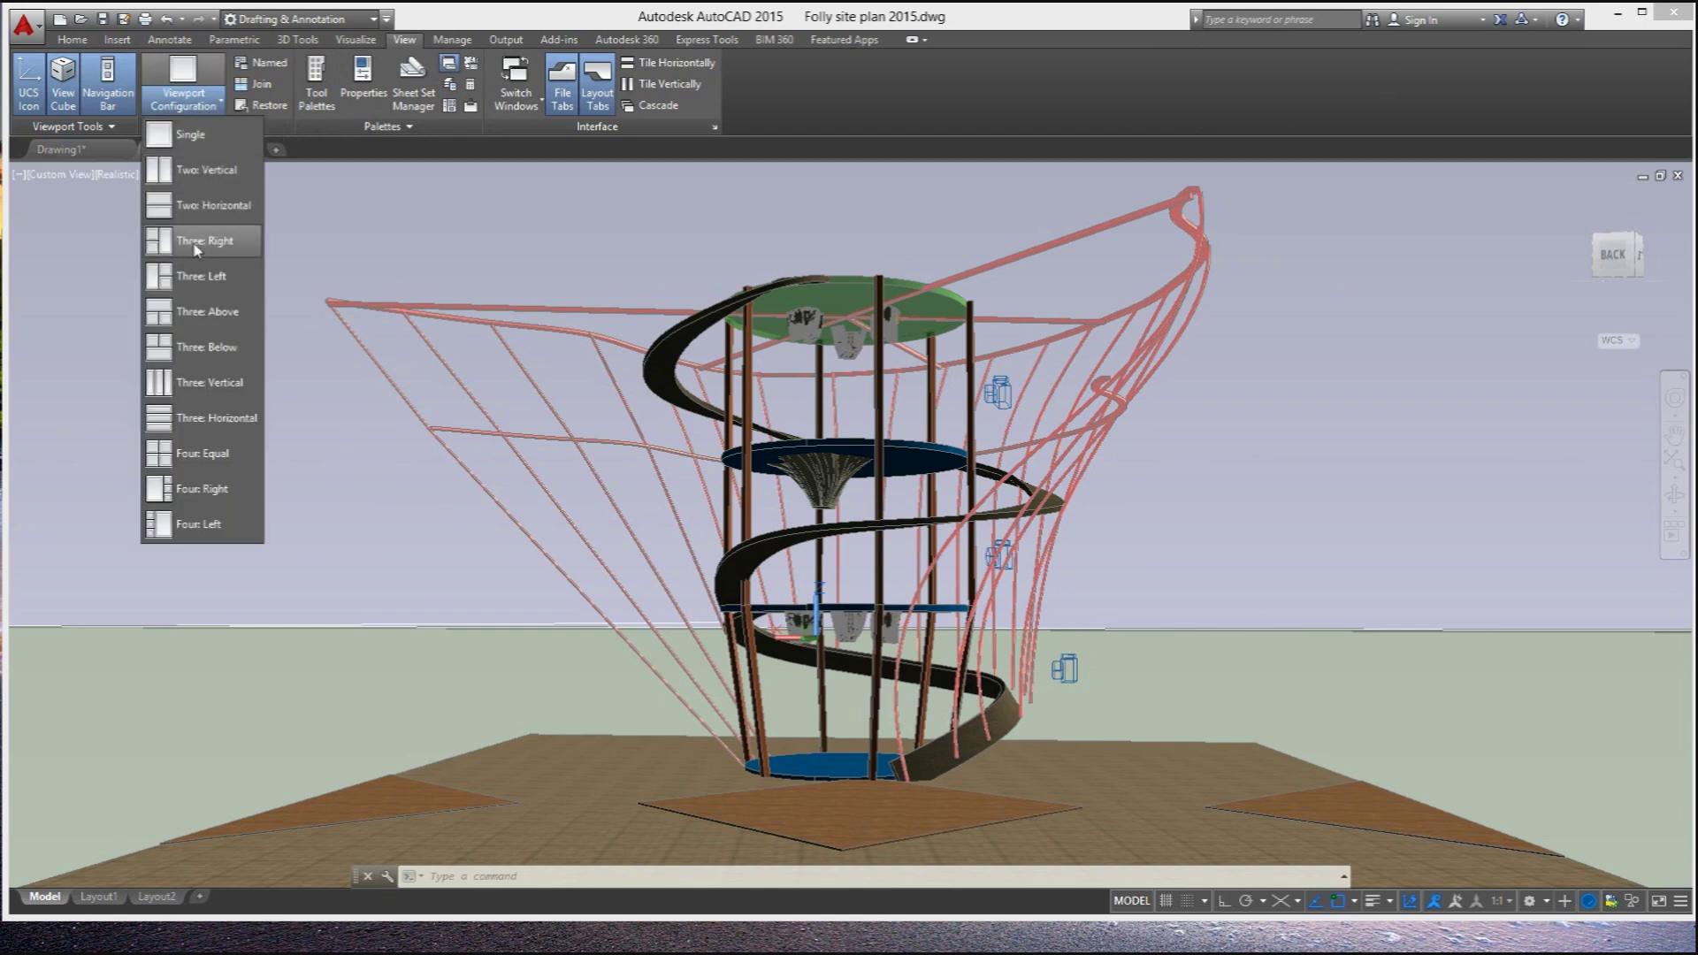
left_click(188, 278)
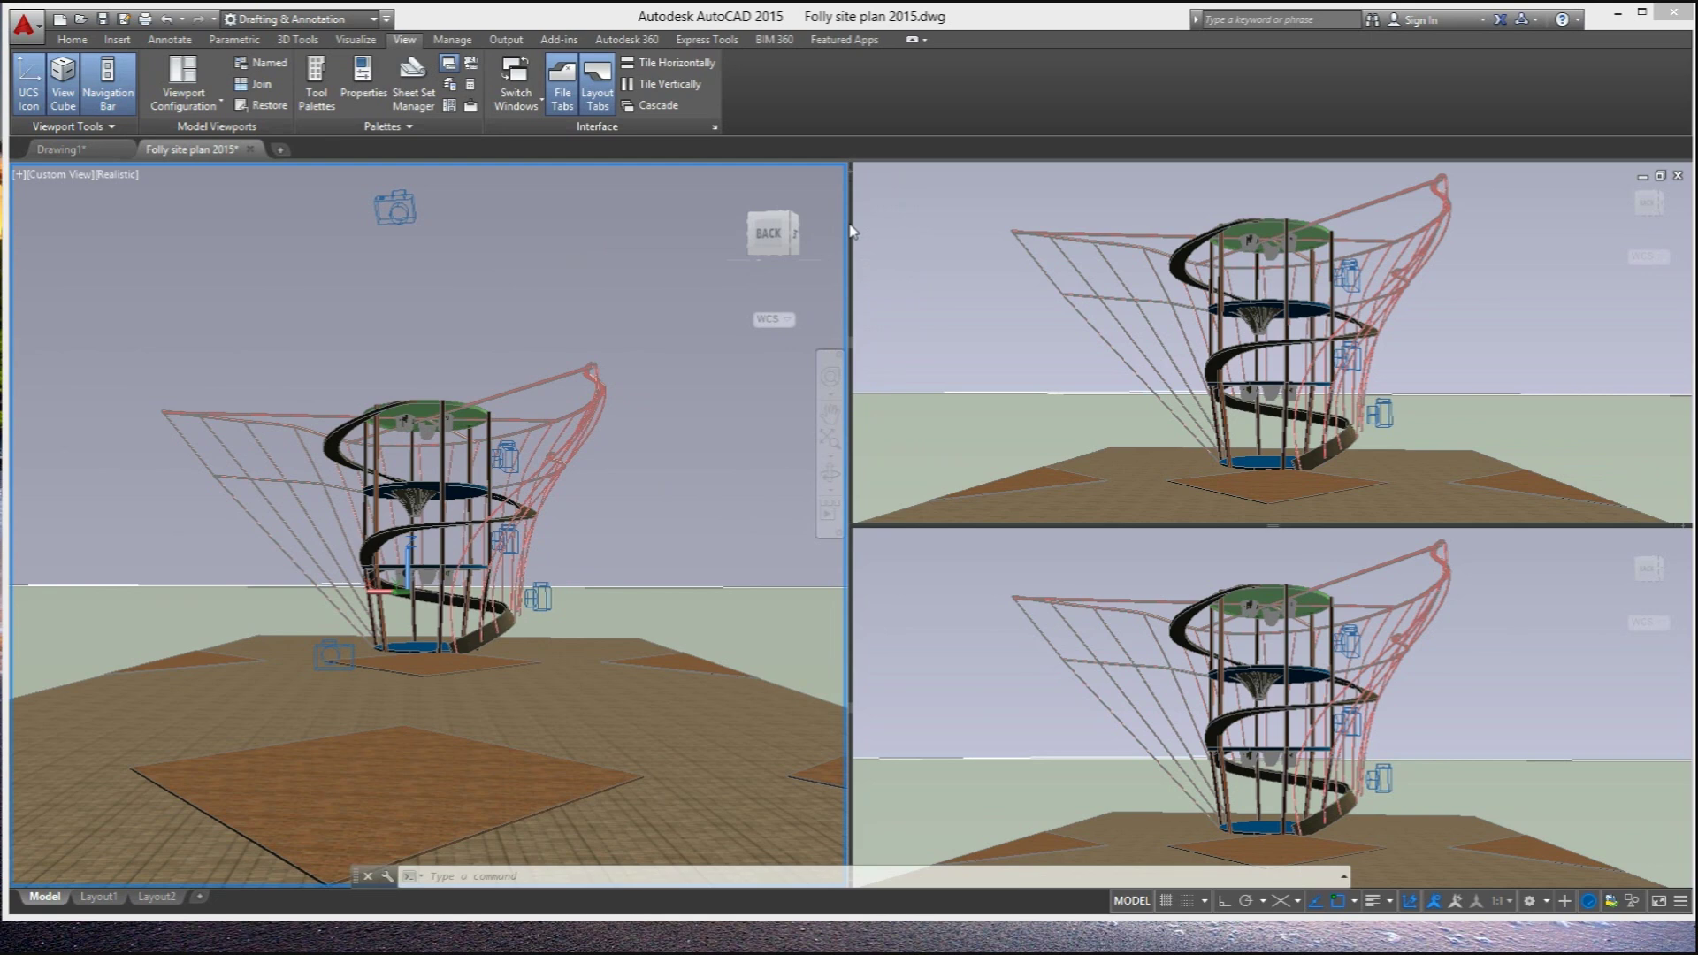
left_click_drag(851, 232, 683, 253)
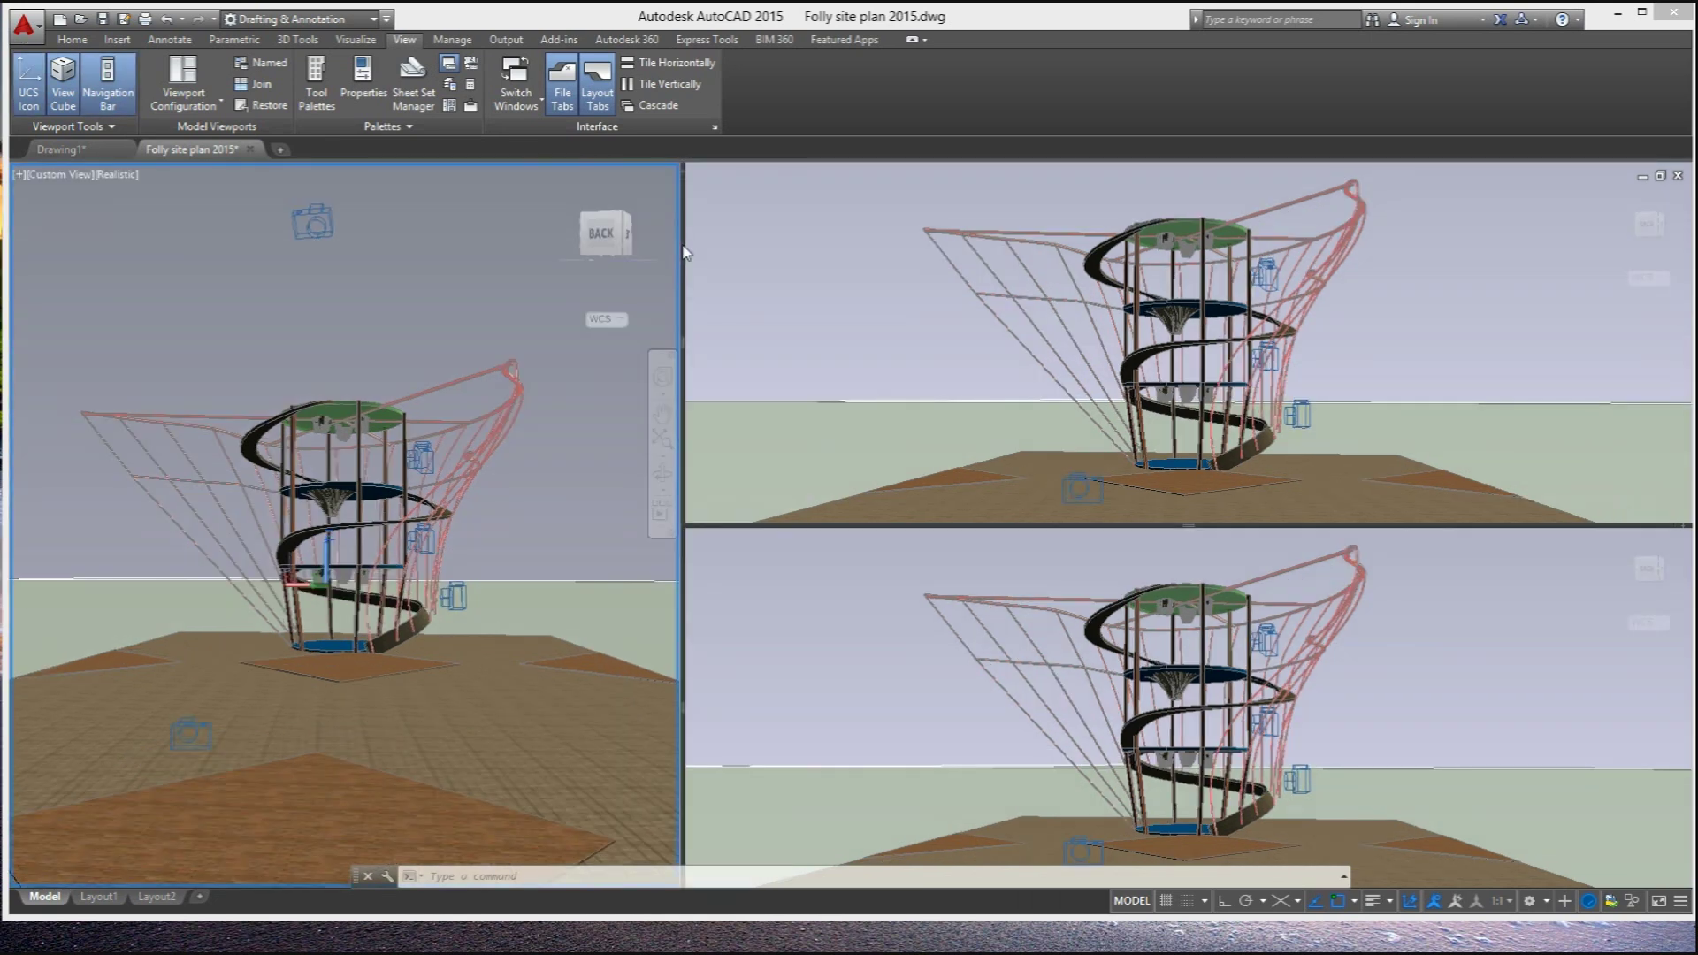
Split the top-right viewport in two and orbit it to a high oblique view
left_click(687, 296)
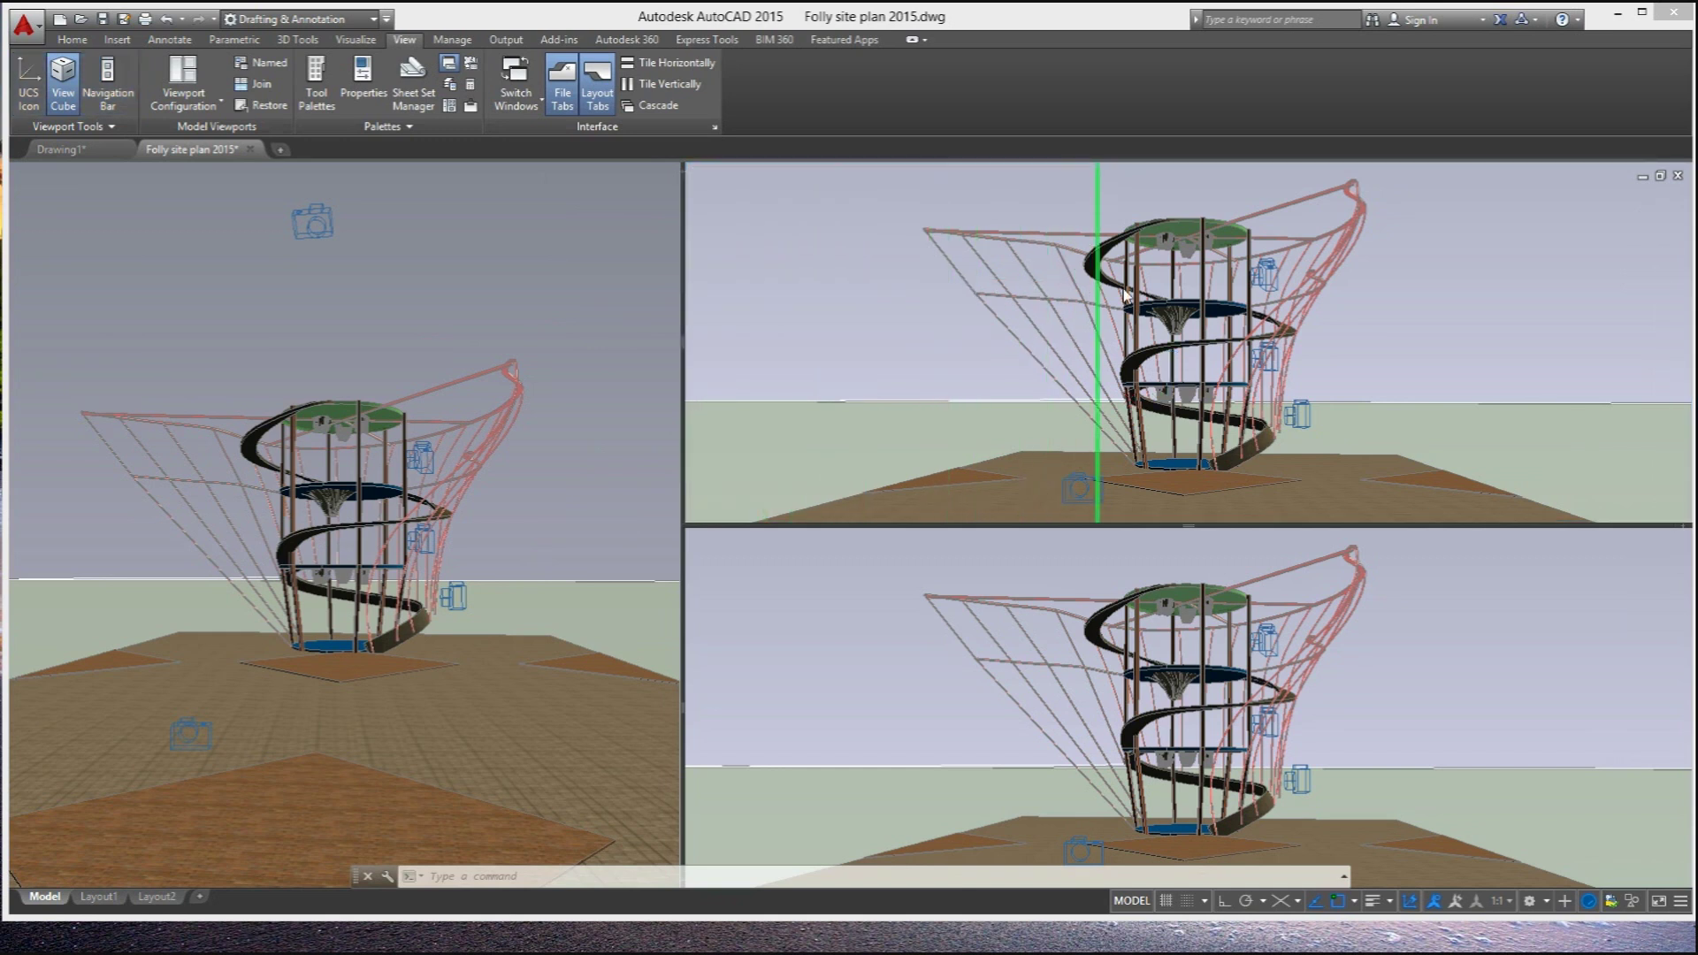
left_click_drag(1193, 292, 1192, 292)
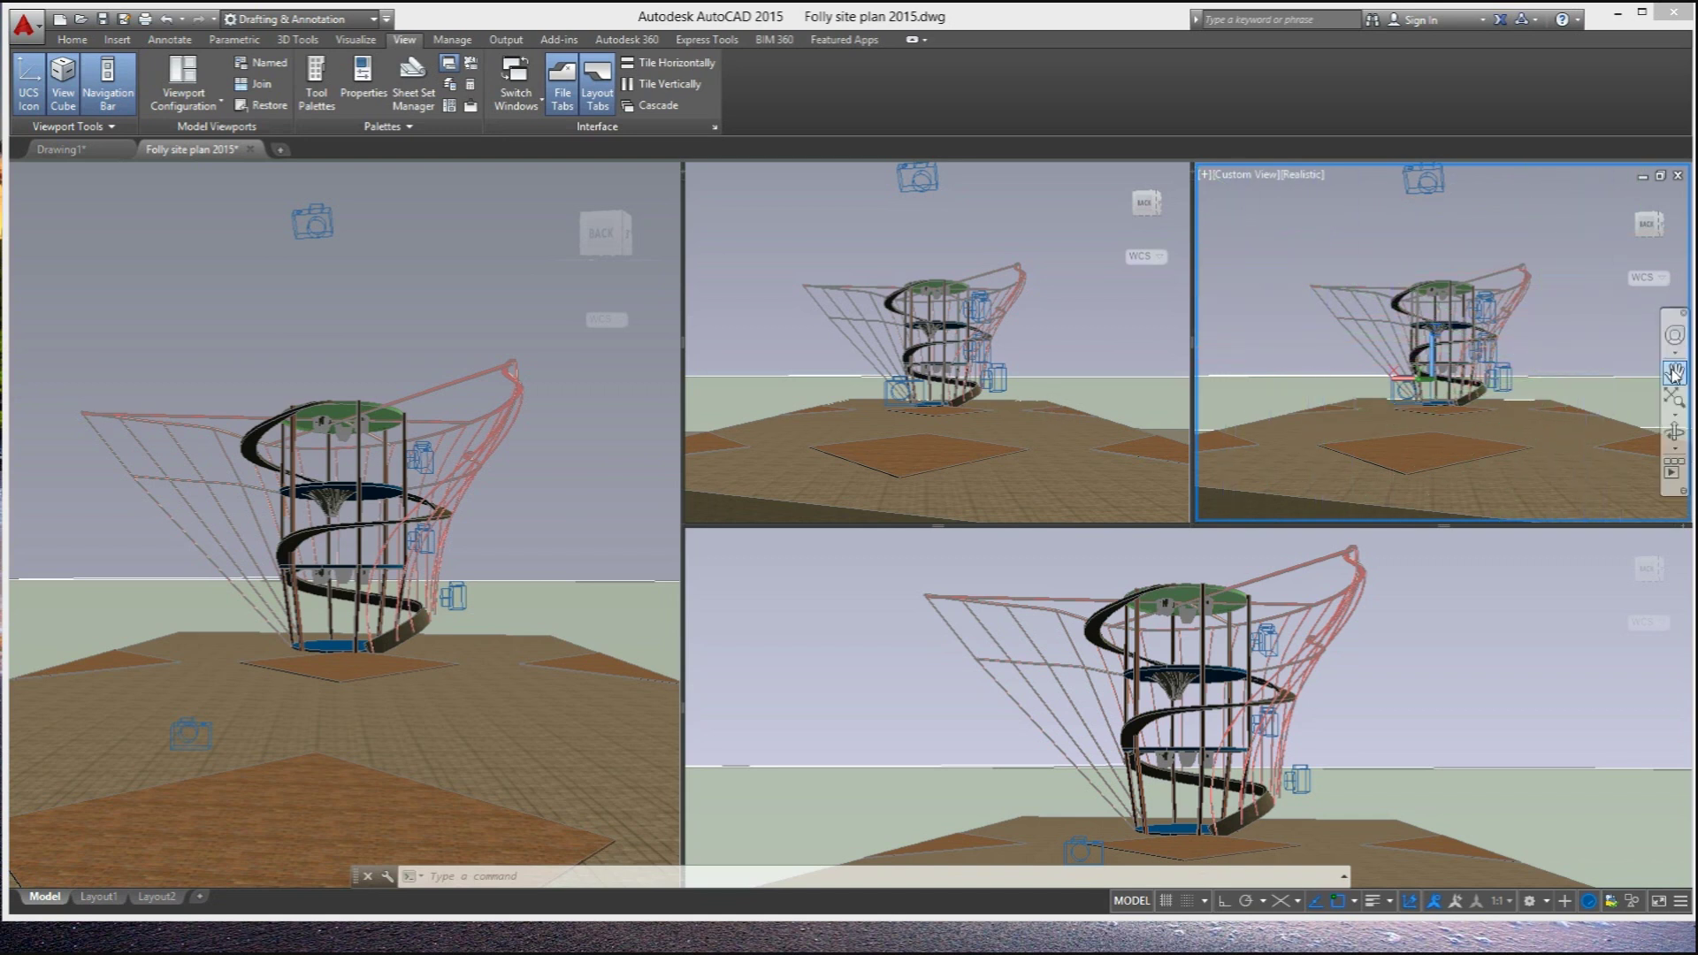
left_click(1674, 425)
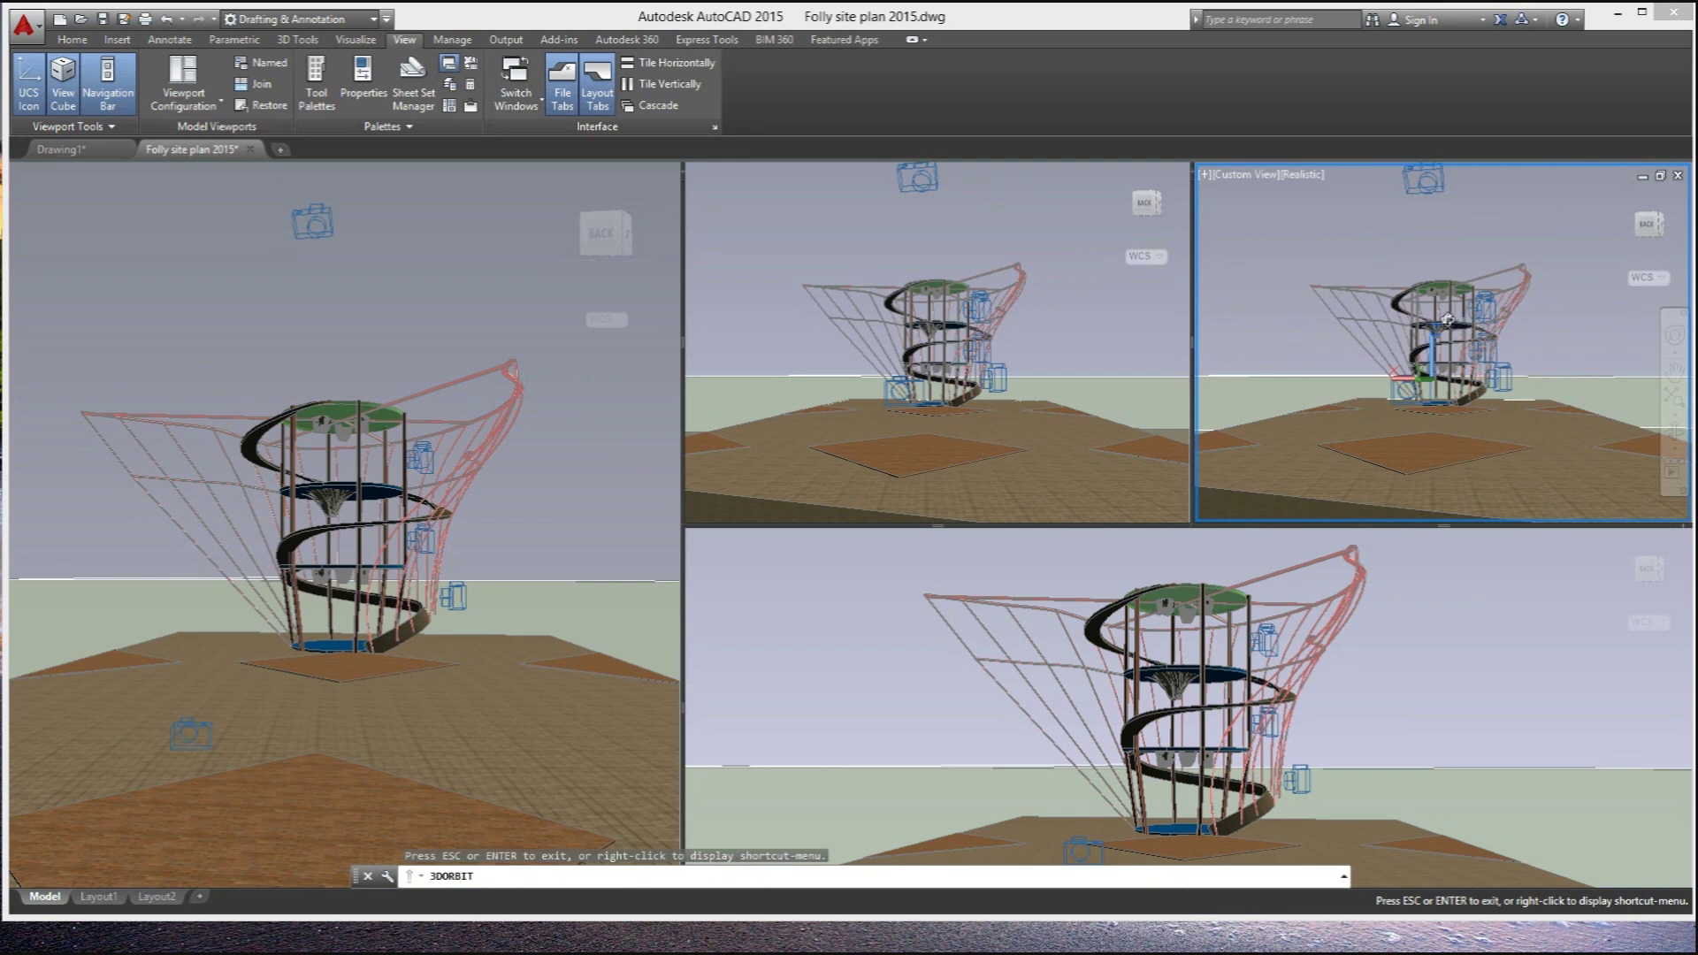
left_click_drag(1447, 321, 1361, 364)
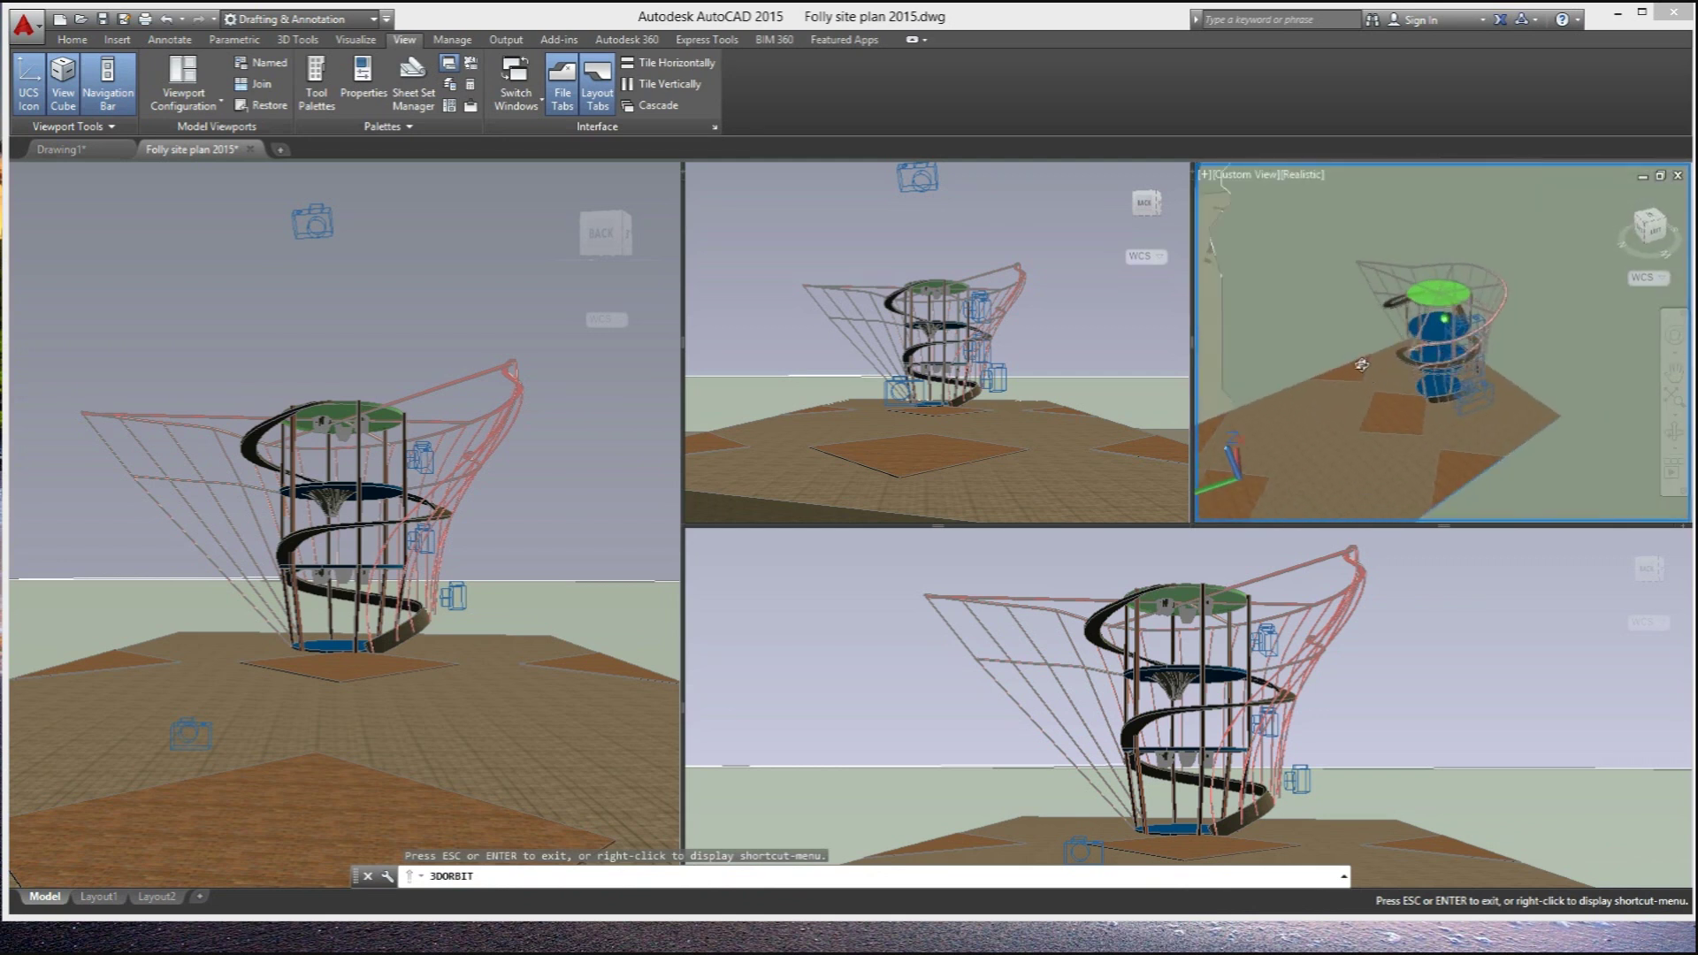
Orbit the left viewport's folly model to a higher, more top-down angle
left_click(355, 349)
left_click(661, 475)
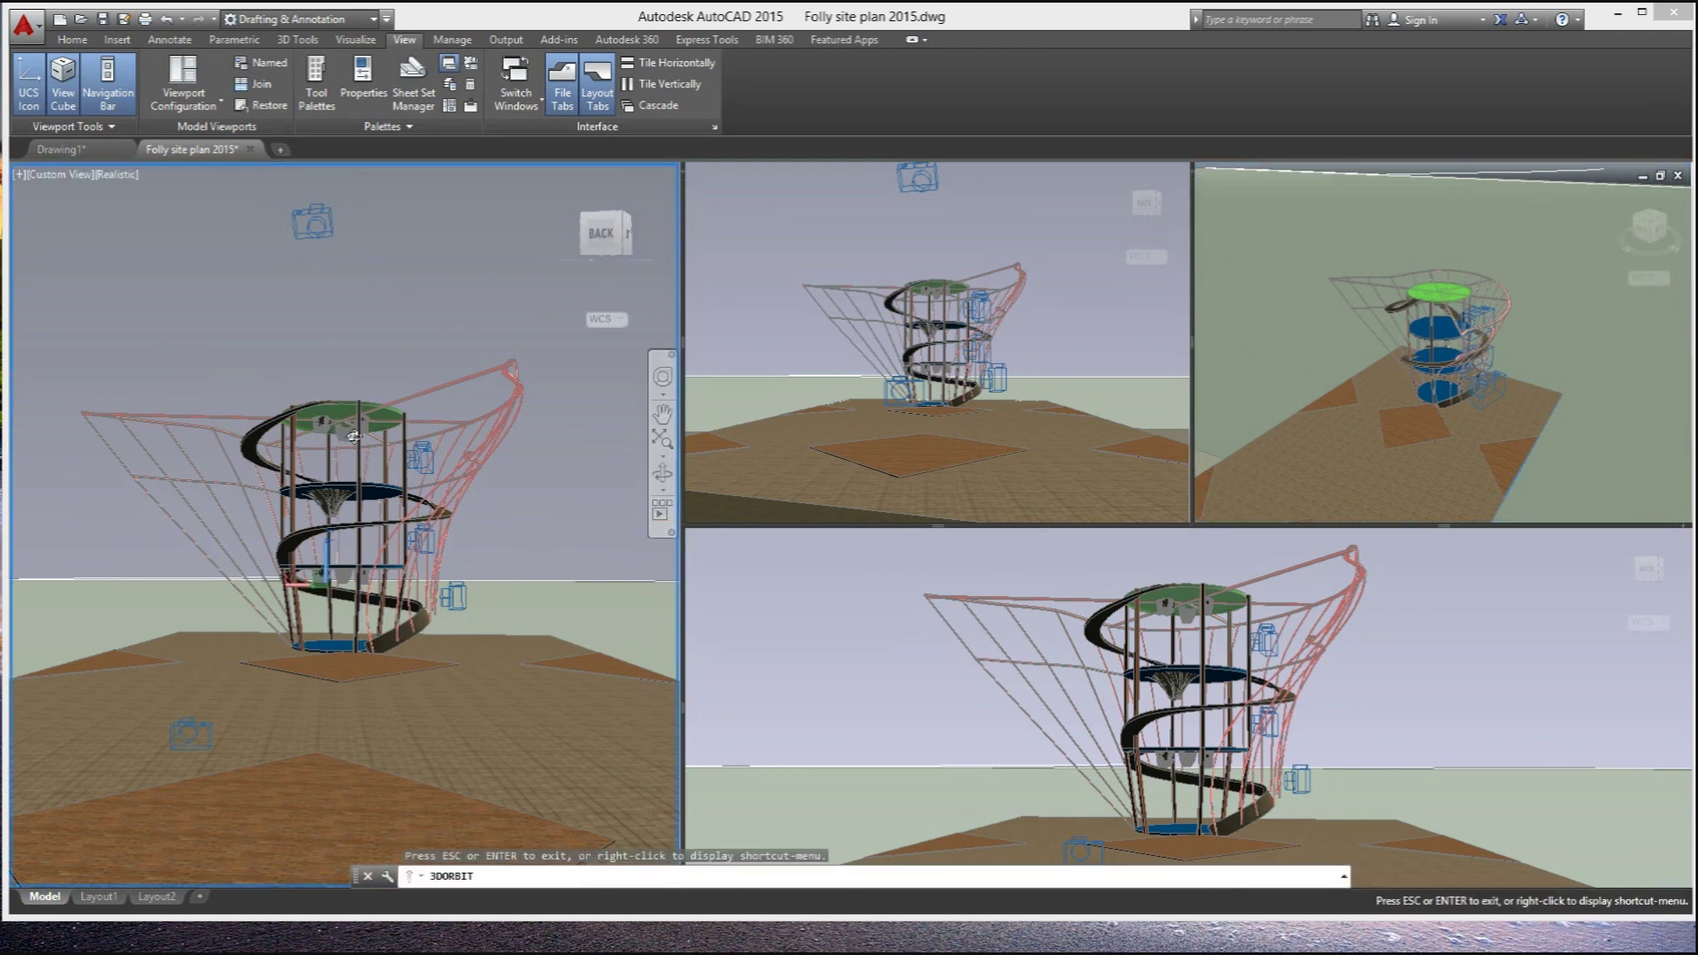
mouse_move(355, 415)
left_mouse_down()
mouse_move(314, 524)
mouse_move(321, 405)
mouse_move(343, 399)
left_mouse_up()
Enable Orbit Auto Target, re-angle the left viewport, then exit orbit and restore the Home tab
right_click(343, 399)
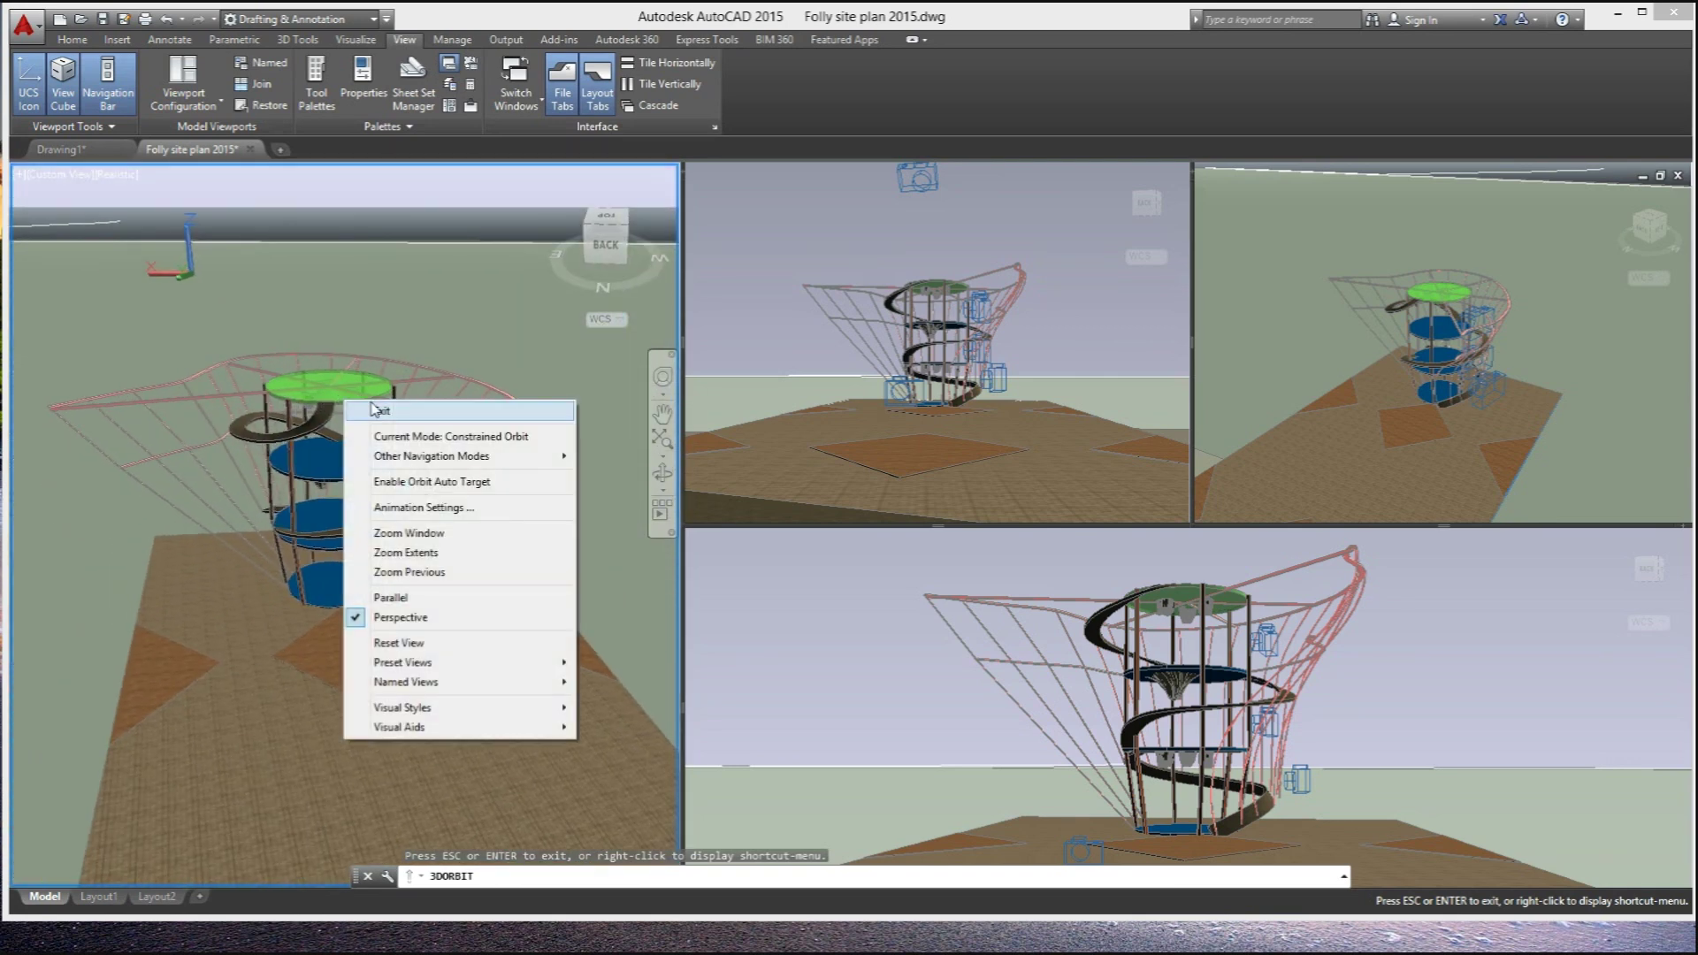
left_click(460, 482)
left_click_drag(460, 482, 390, 445)
right_click(390, 445)
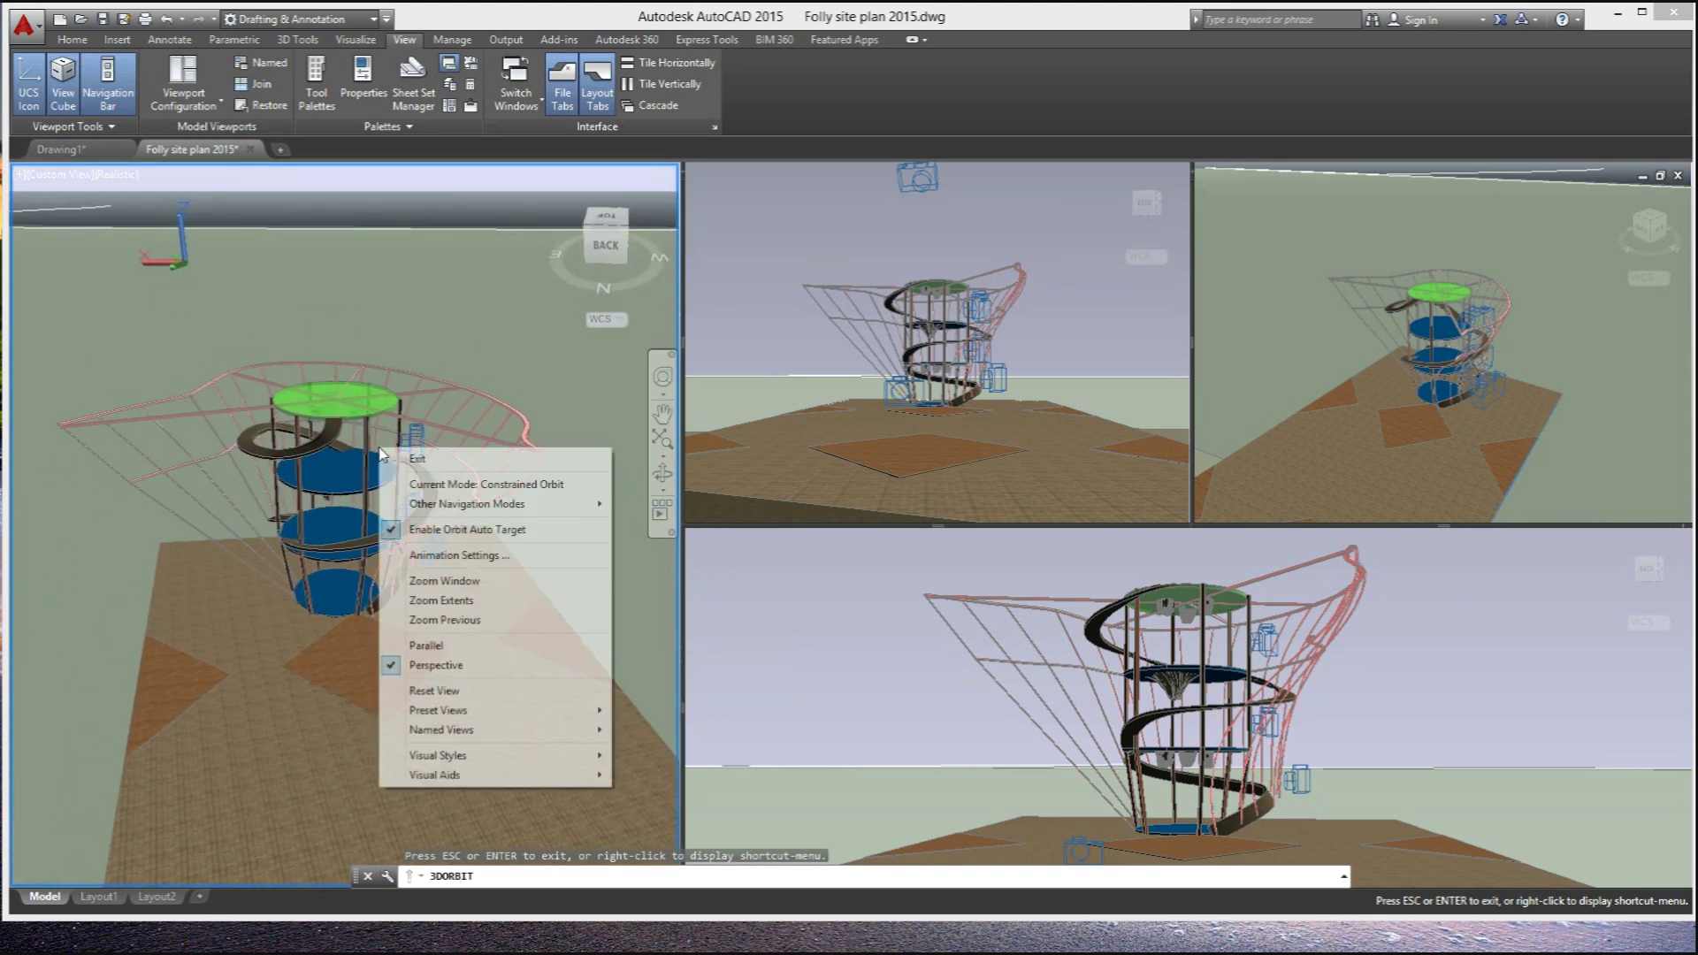
left_click(418, 453)
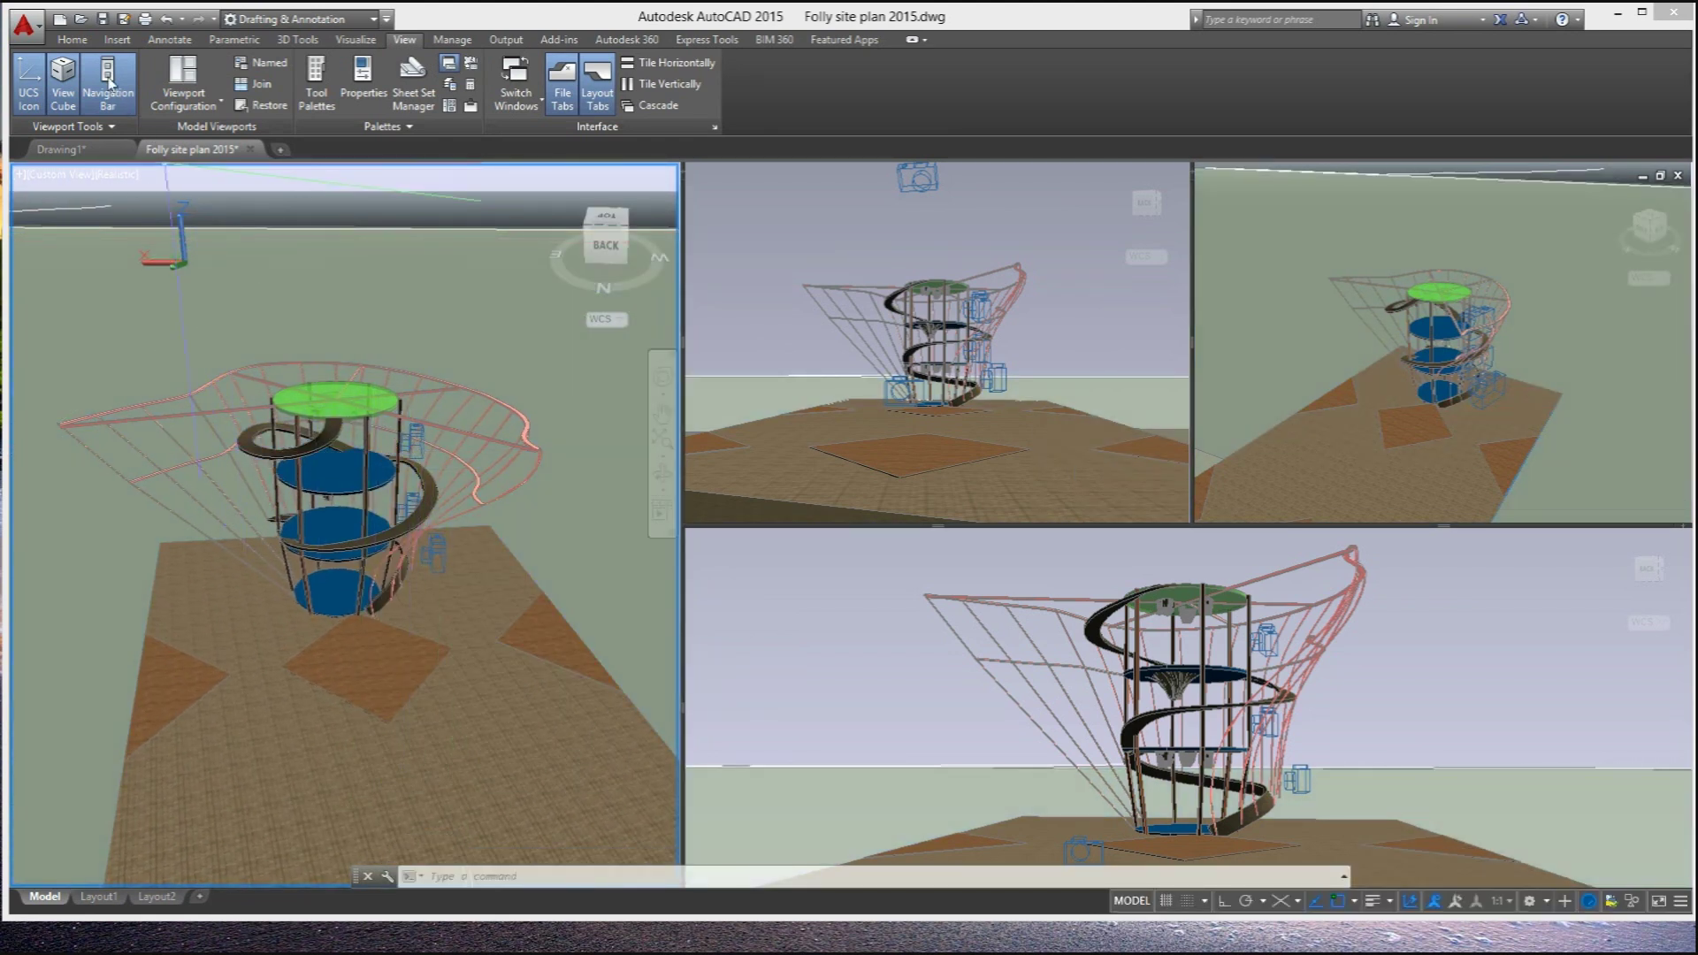
left_click(66, 41)
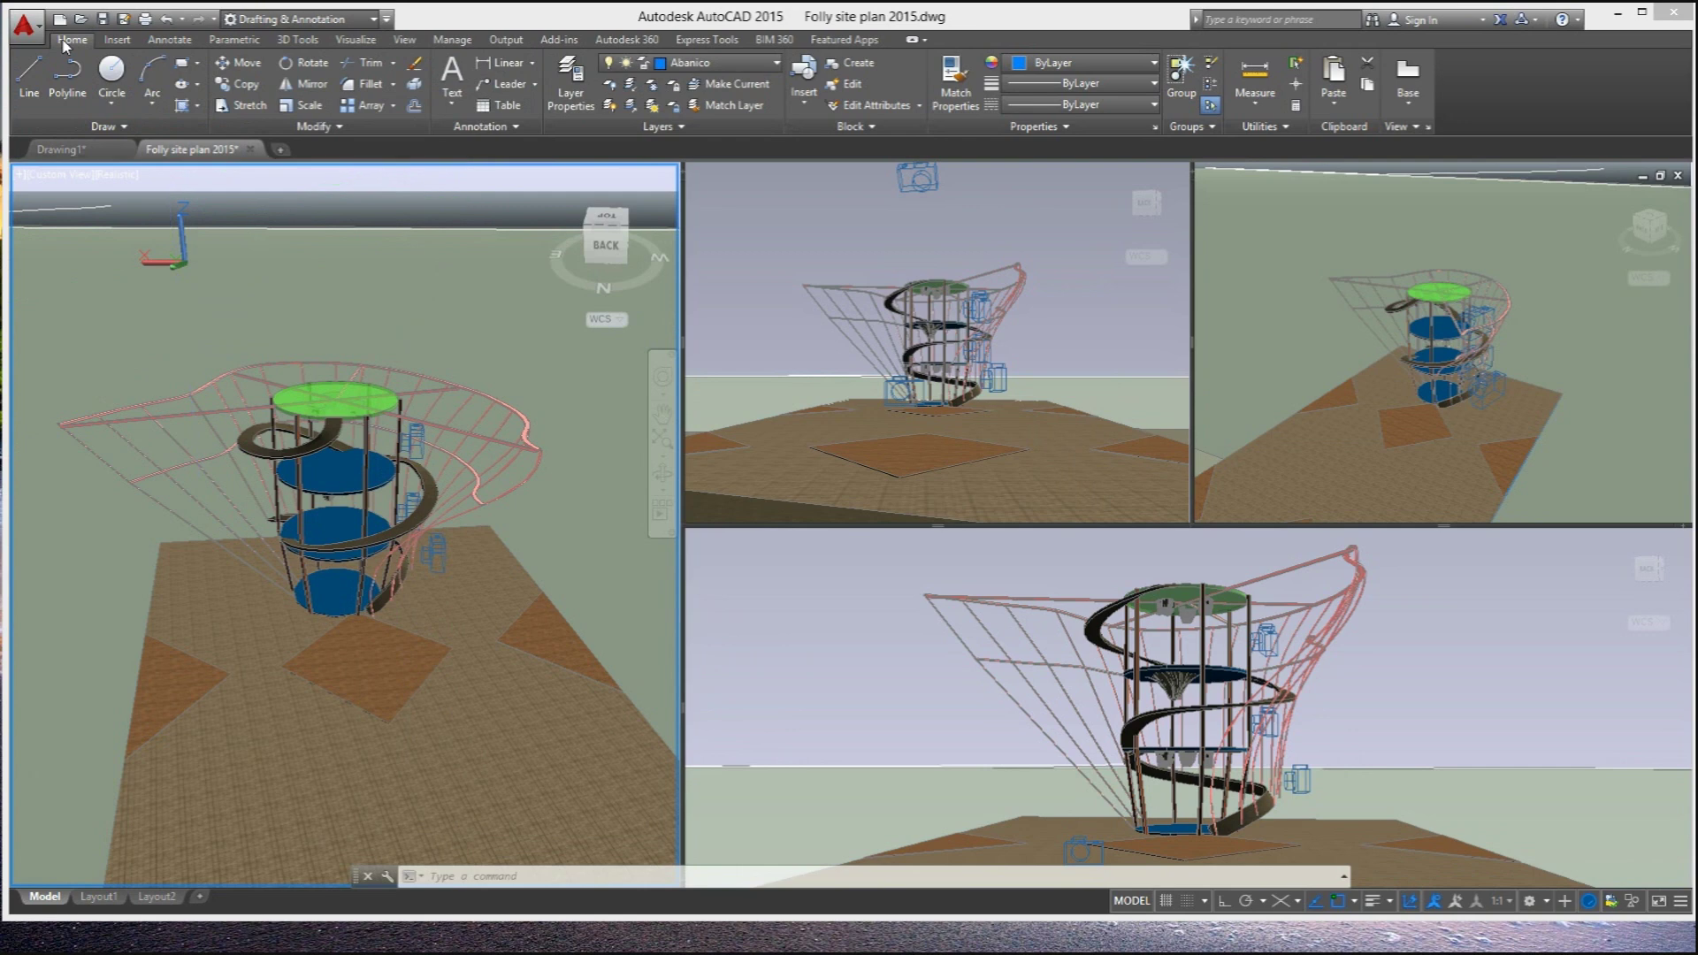
Try Set Location From Map on the Insert tab, then dismiss the online map data prompt
left_click(116, 40)
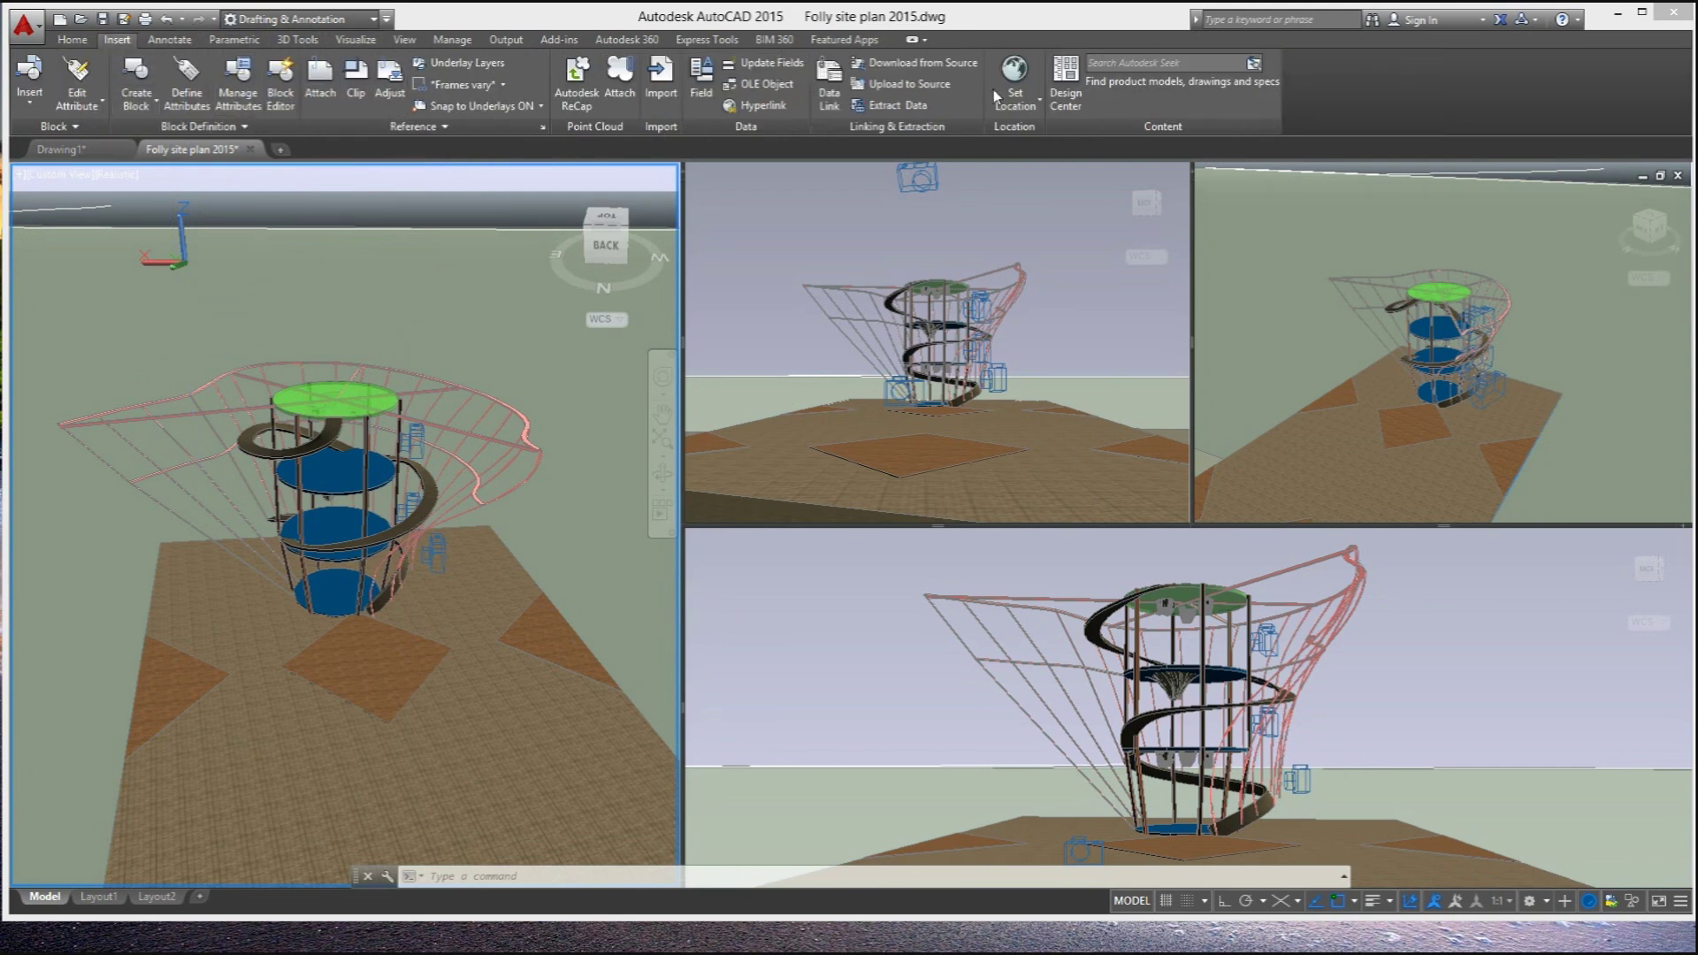
left_click(1014, 100)
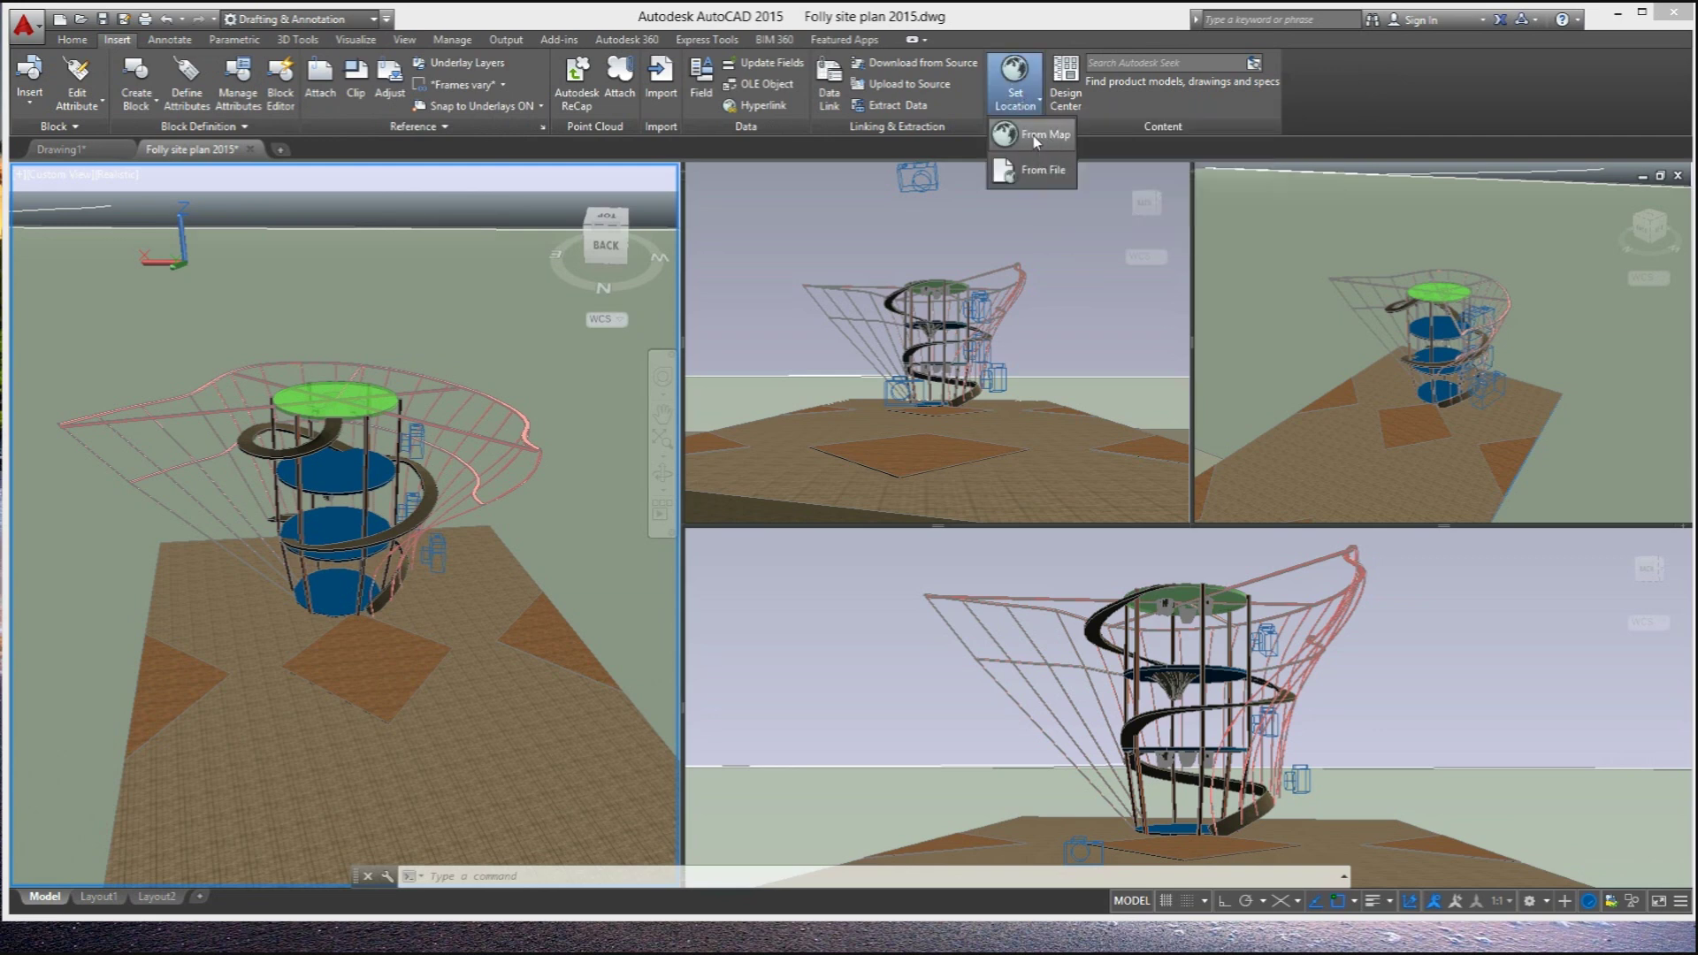
left_click(1036, 137)
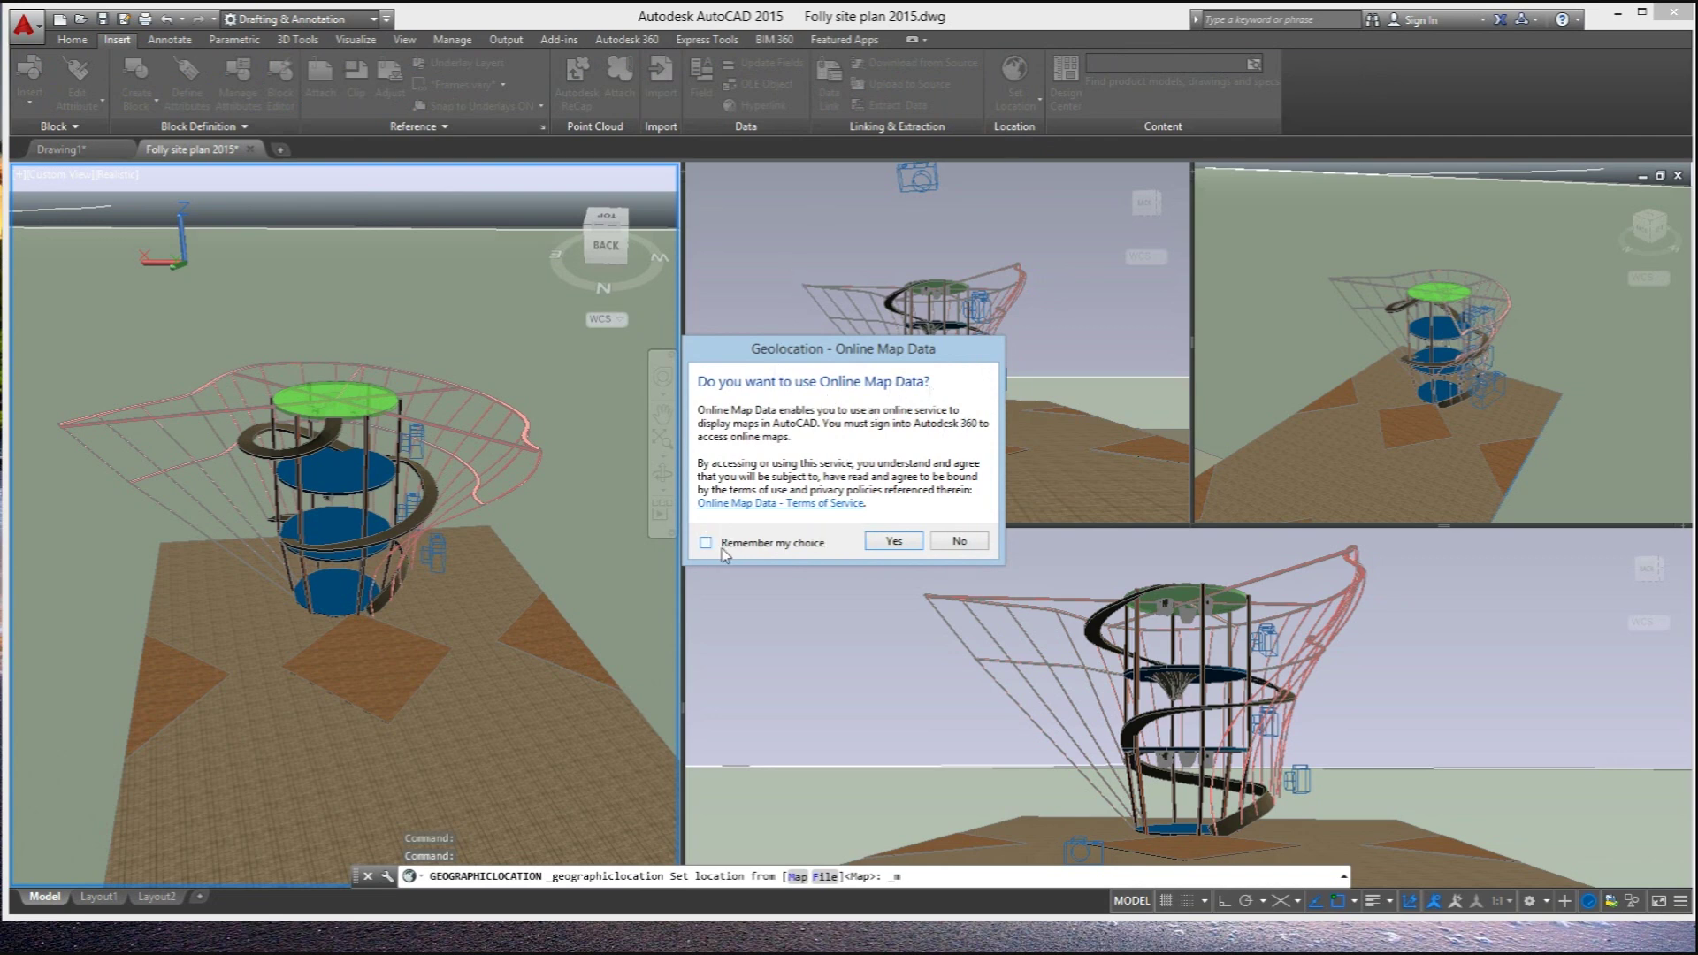
key("Escape")
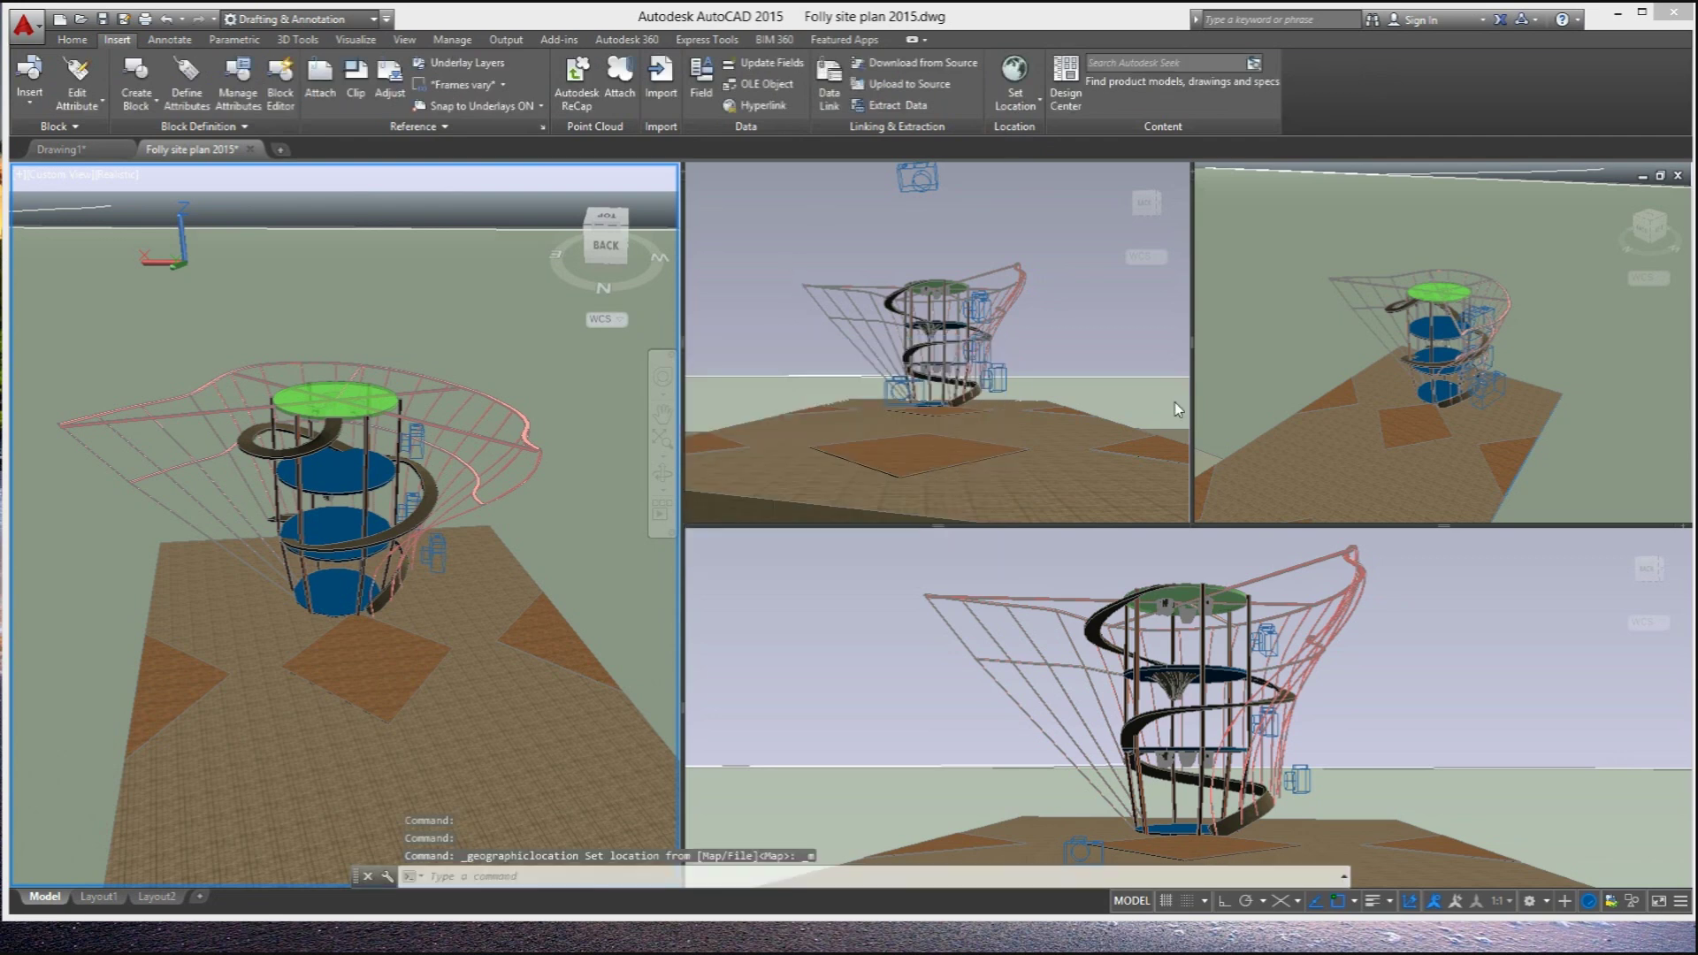
Try Set Location From File and close the kml/kmz import dialog without choosing a file
left_click(1036, 100)
left_click(1038, 177)
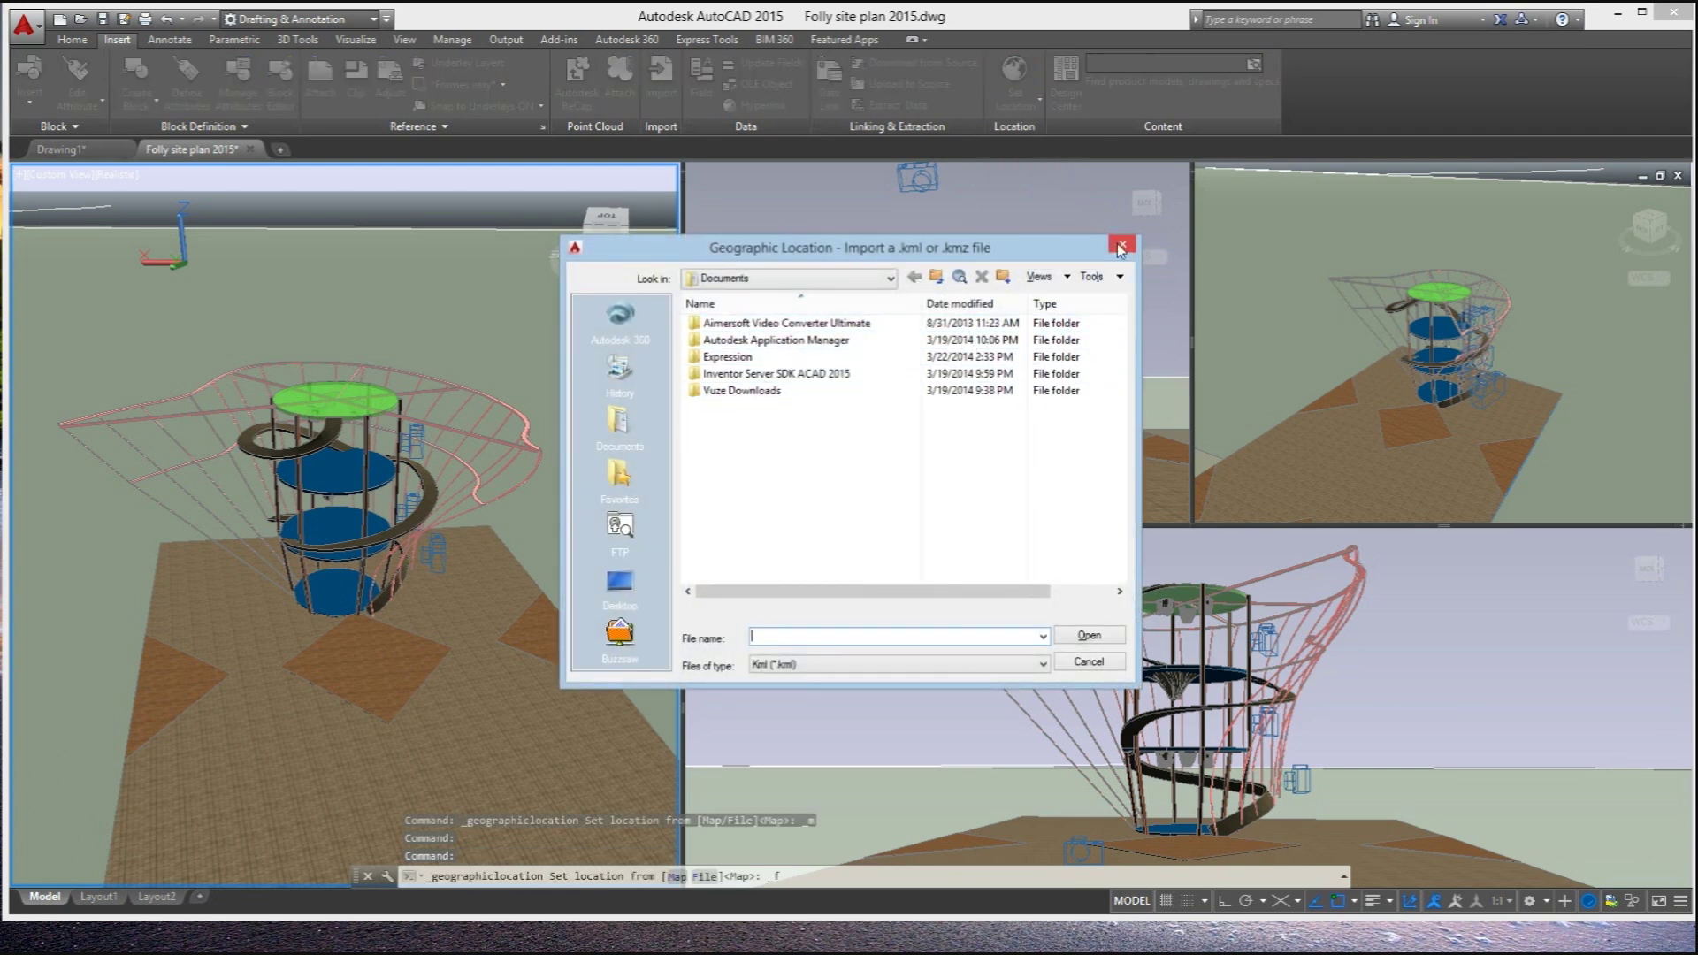
left_click(1120, 247)
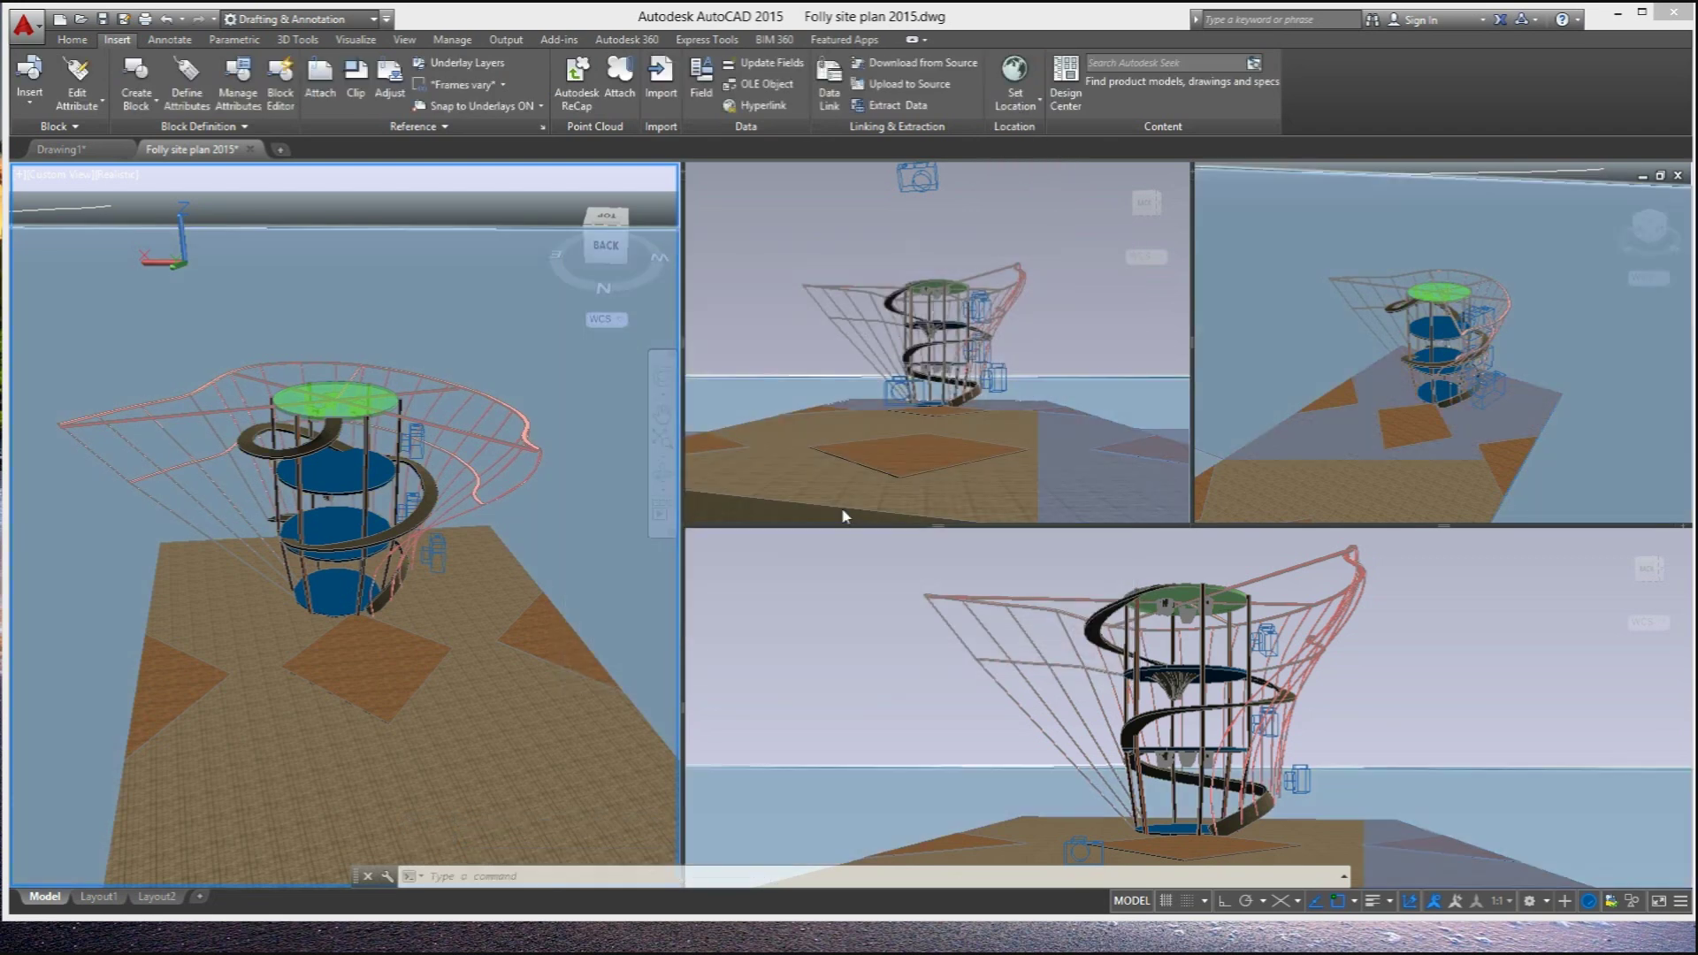
right_click(1588, 901)
Accept Graphics Performance with Hardware Acceleration and all five effects on, then activate the bottom-right viewport
left_click(1600, 882)
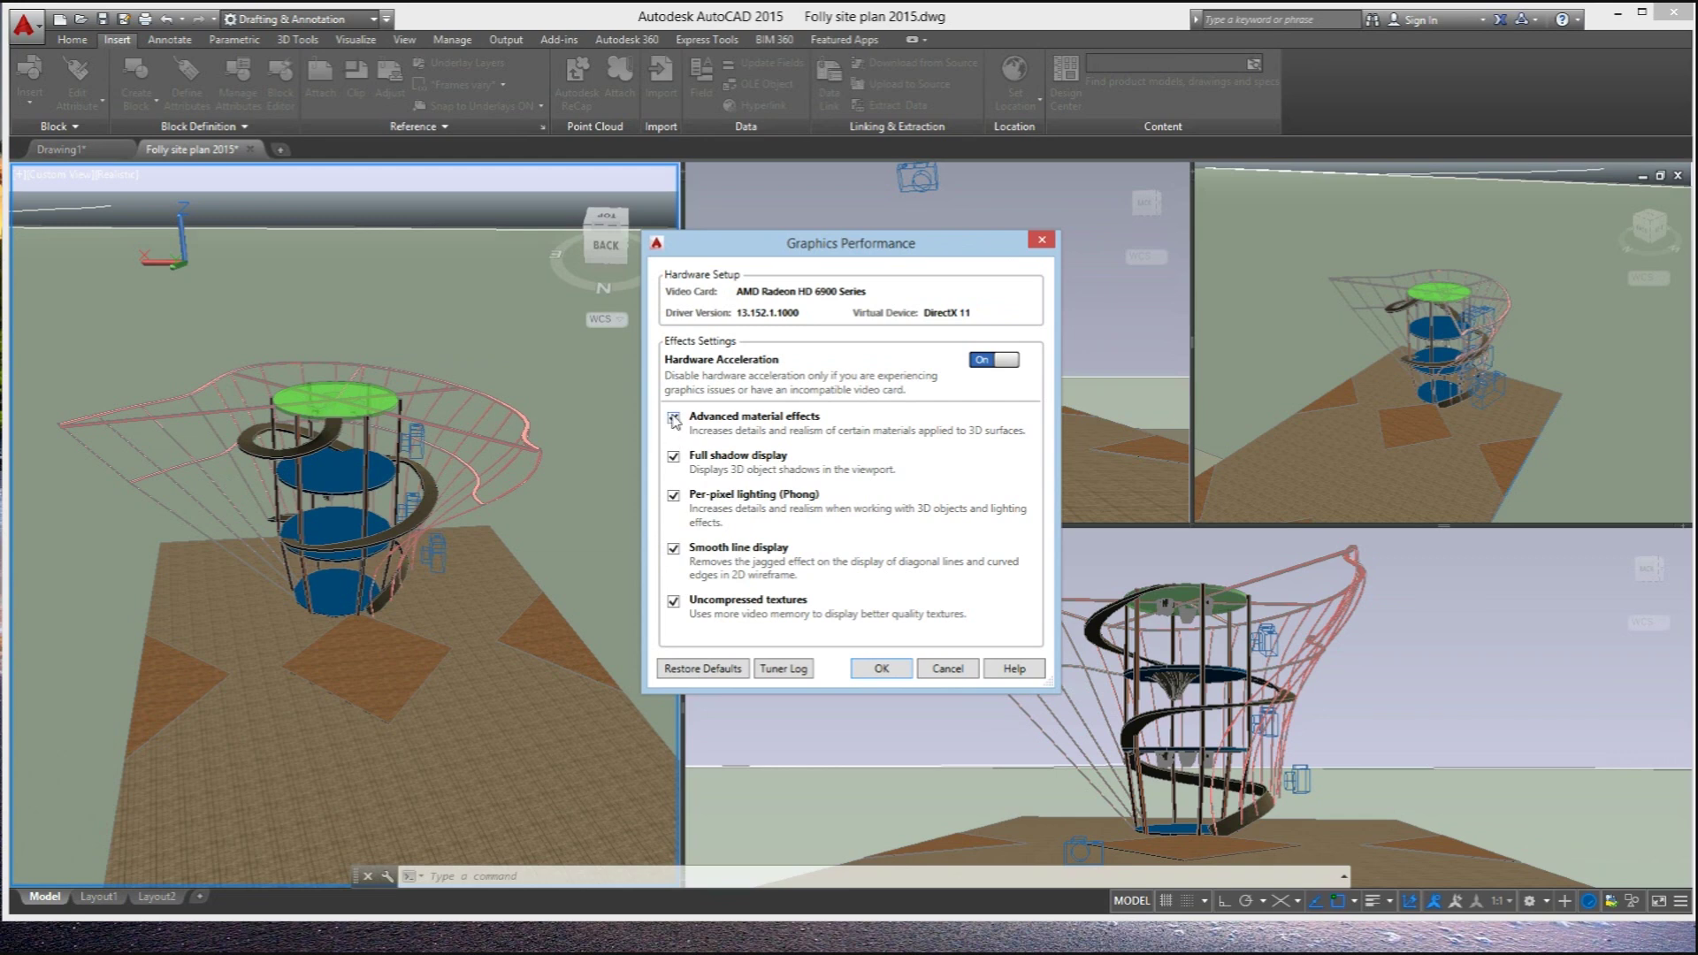
left_click(881, 669)
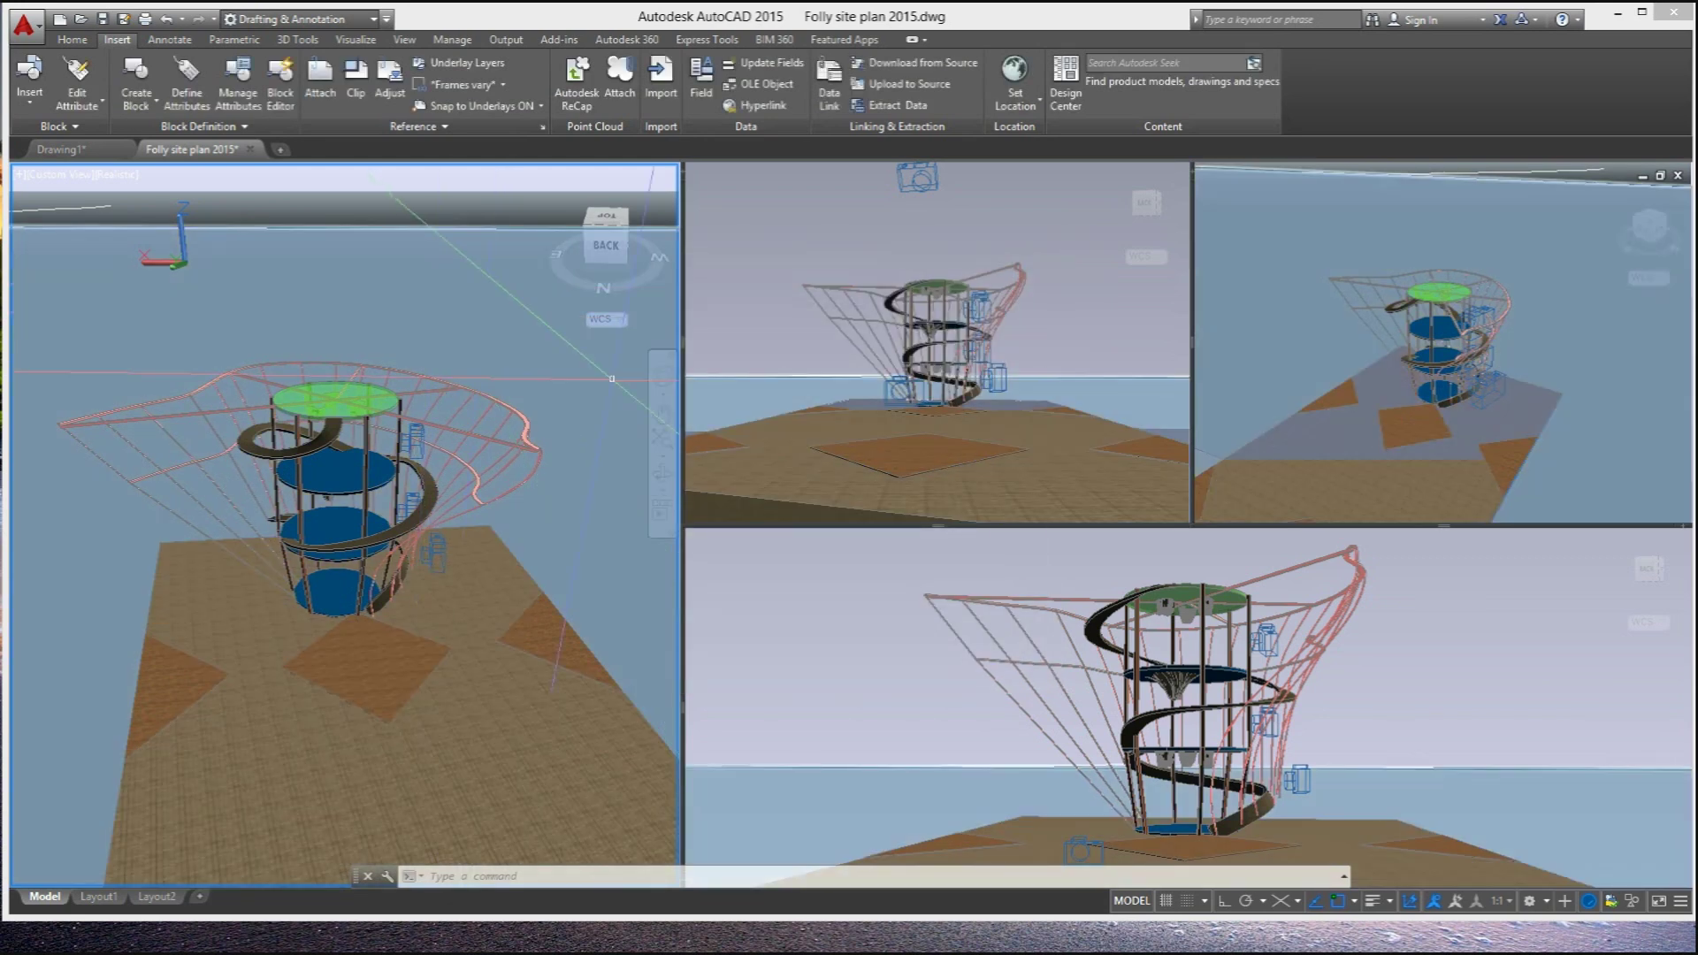
left_click(1046, 686)
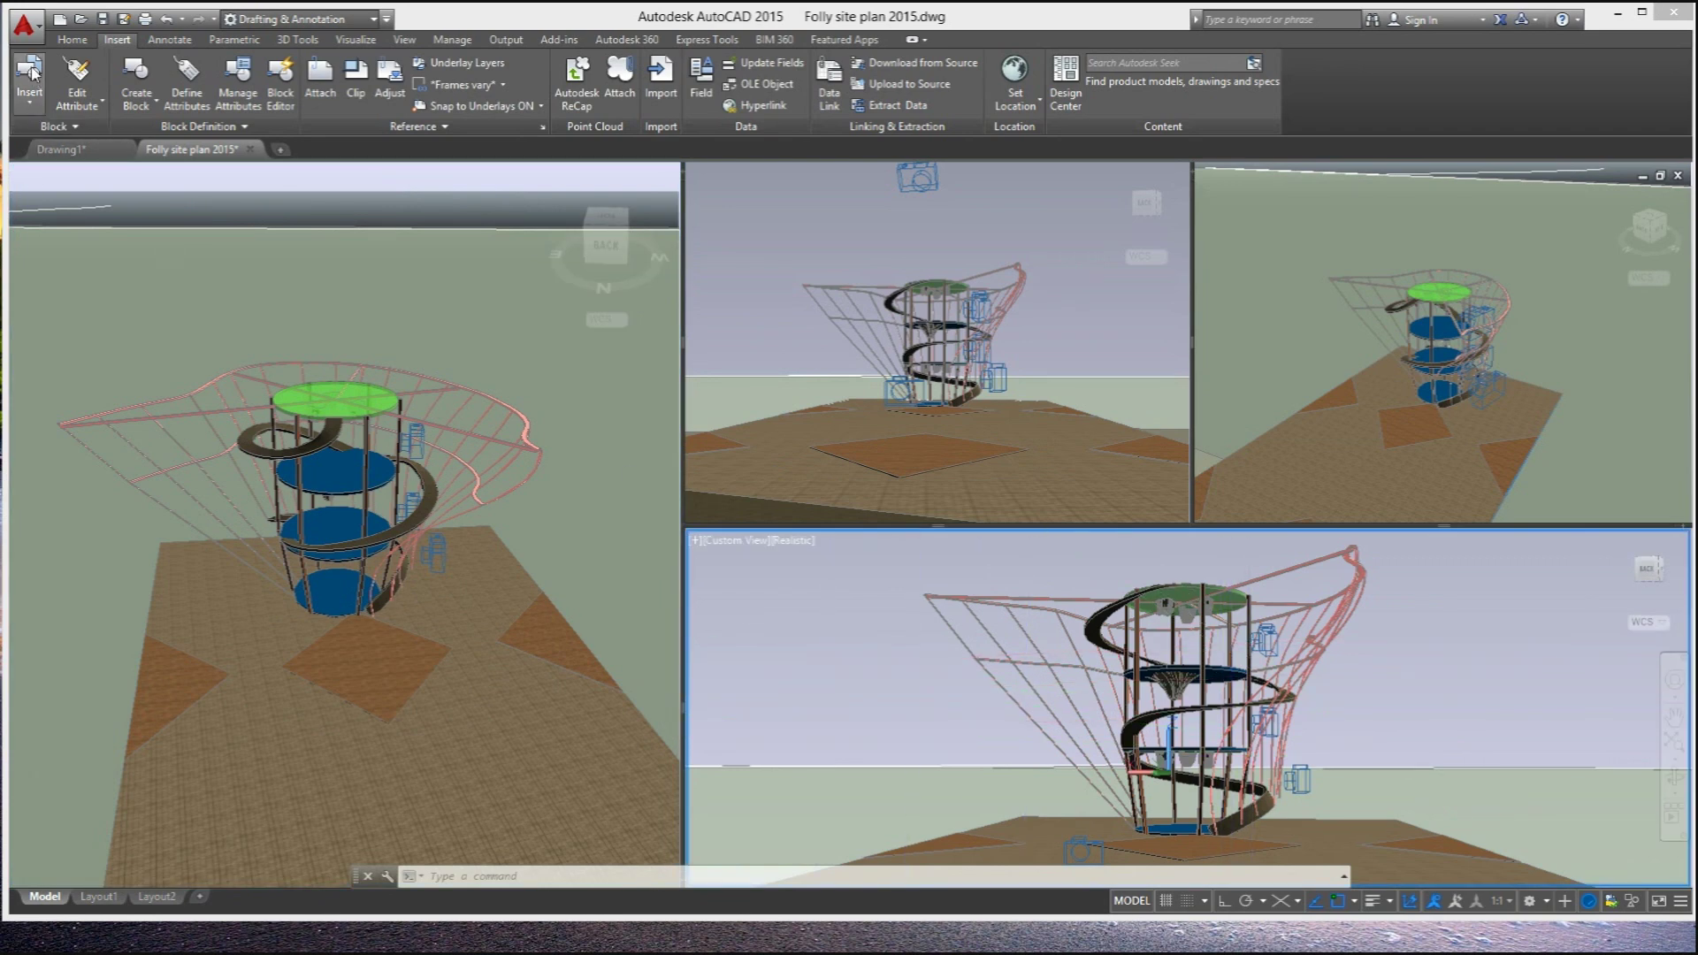
Review the DWG and DXF types in Save Drawing As, cancel it, and switch to Drawing1
left_click(27, 27)
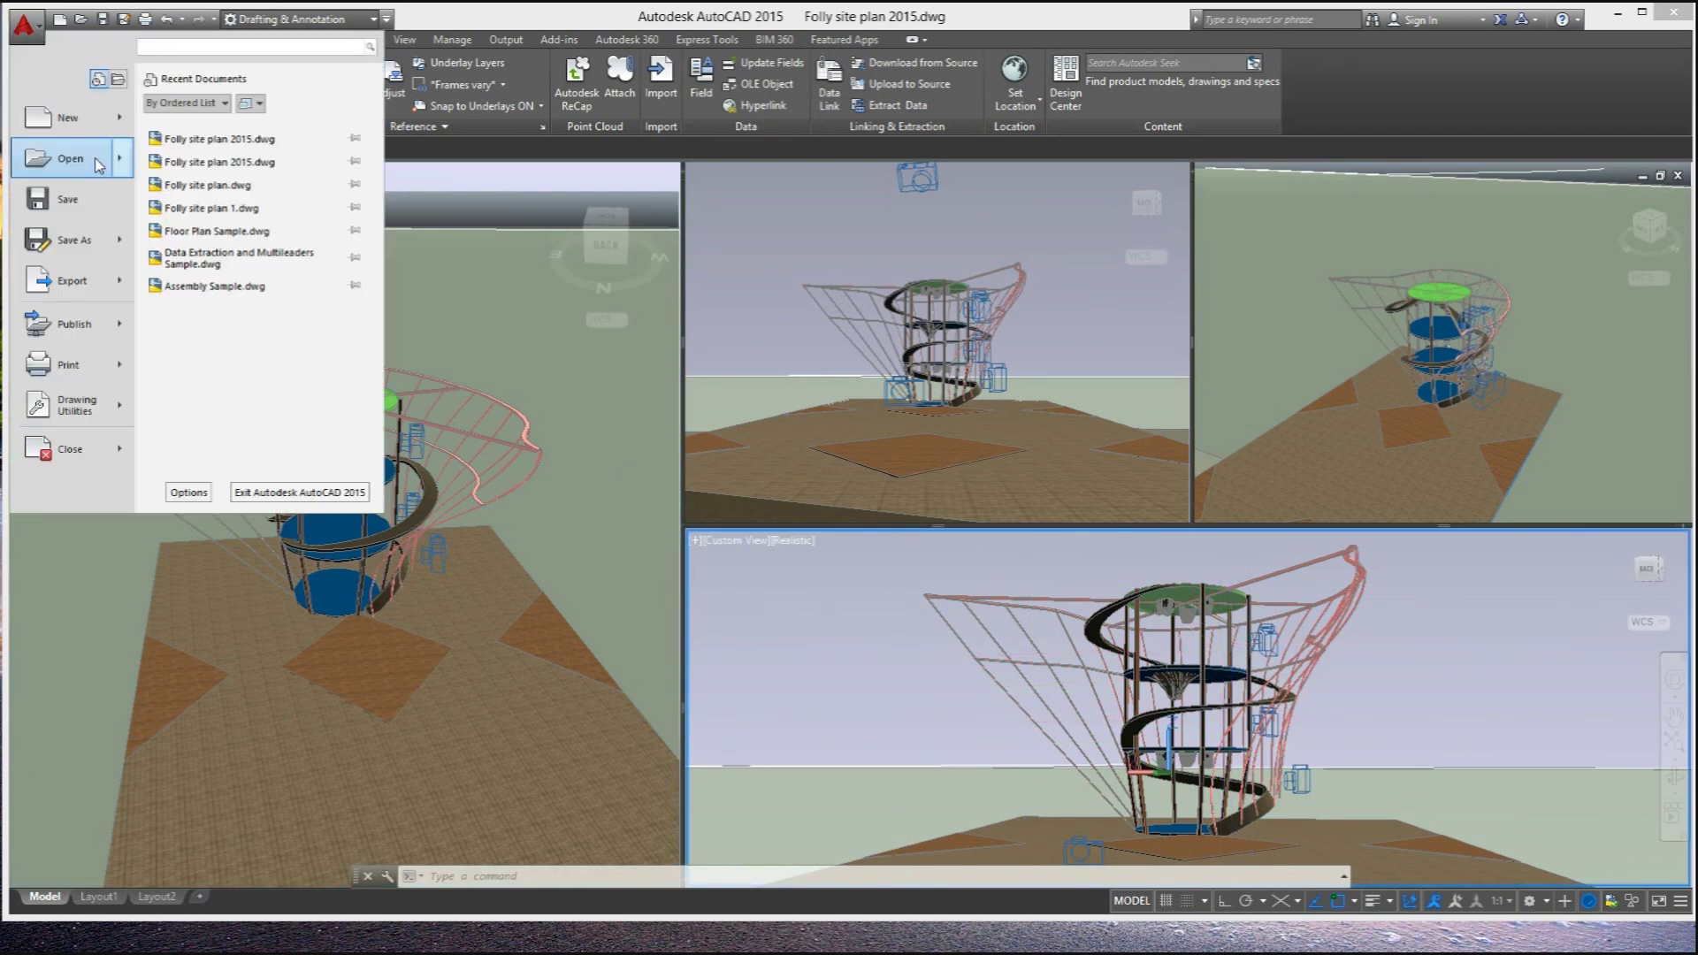
left_click(81, 243)
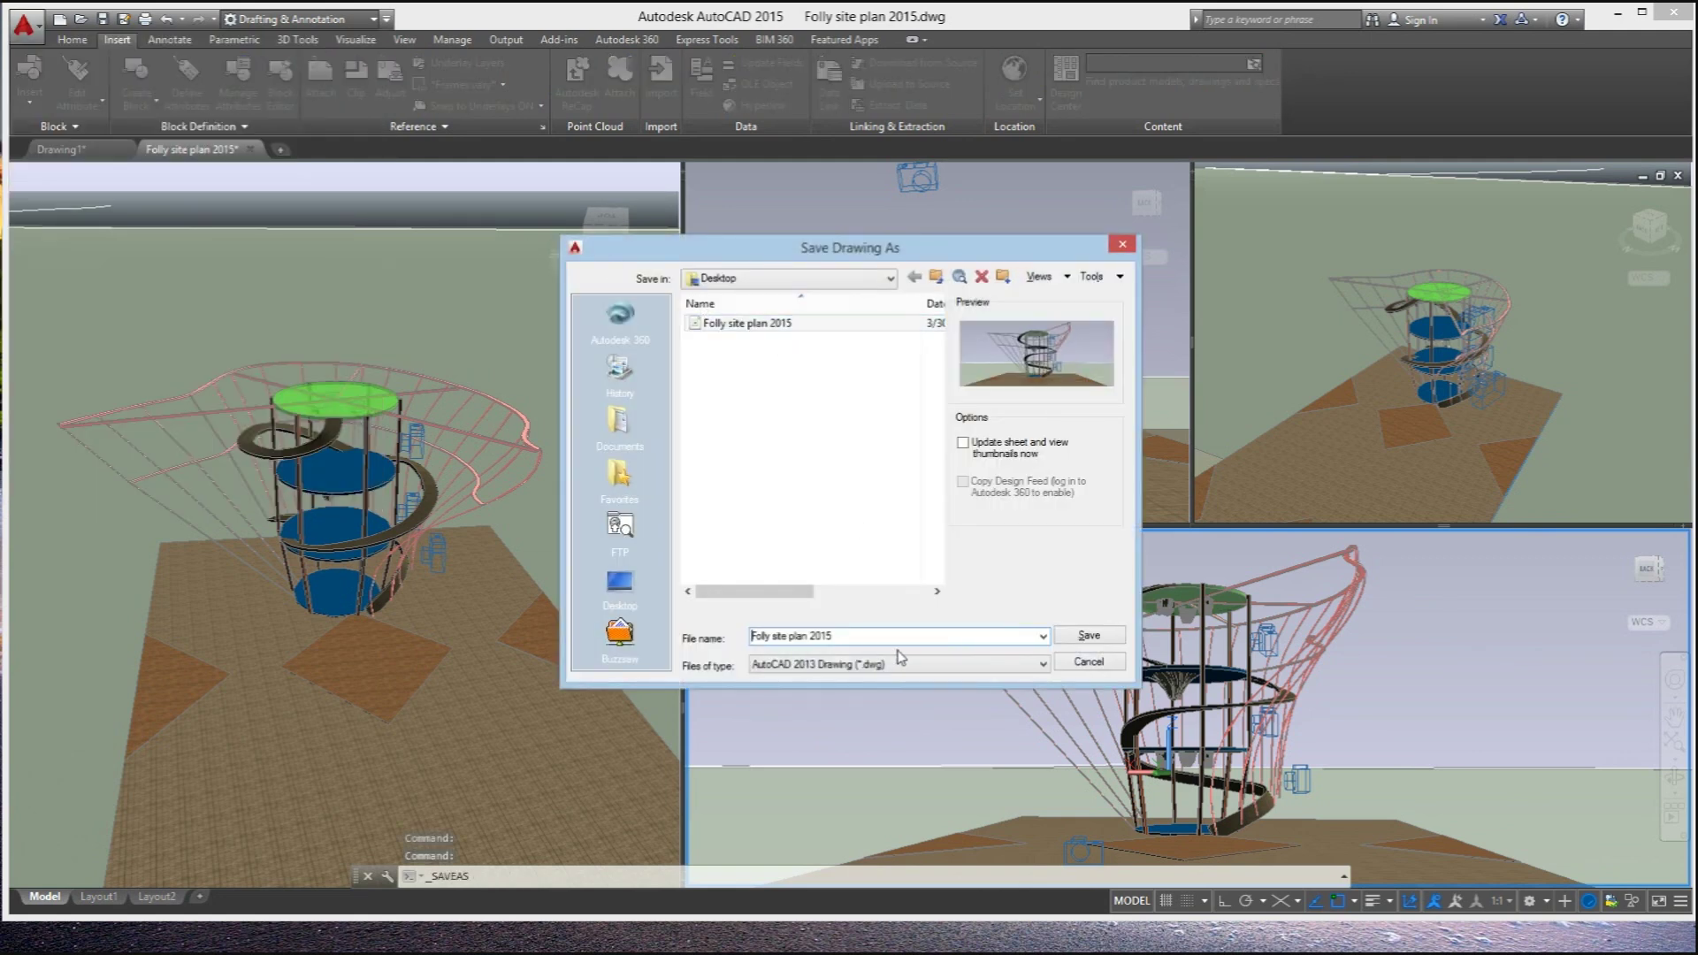
left_click(946, 665)
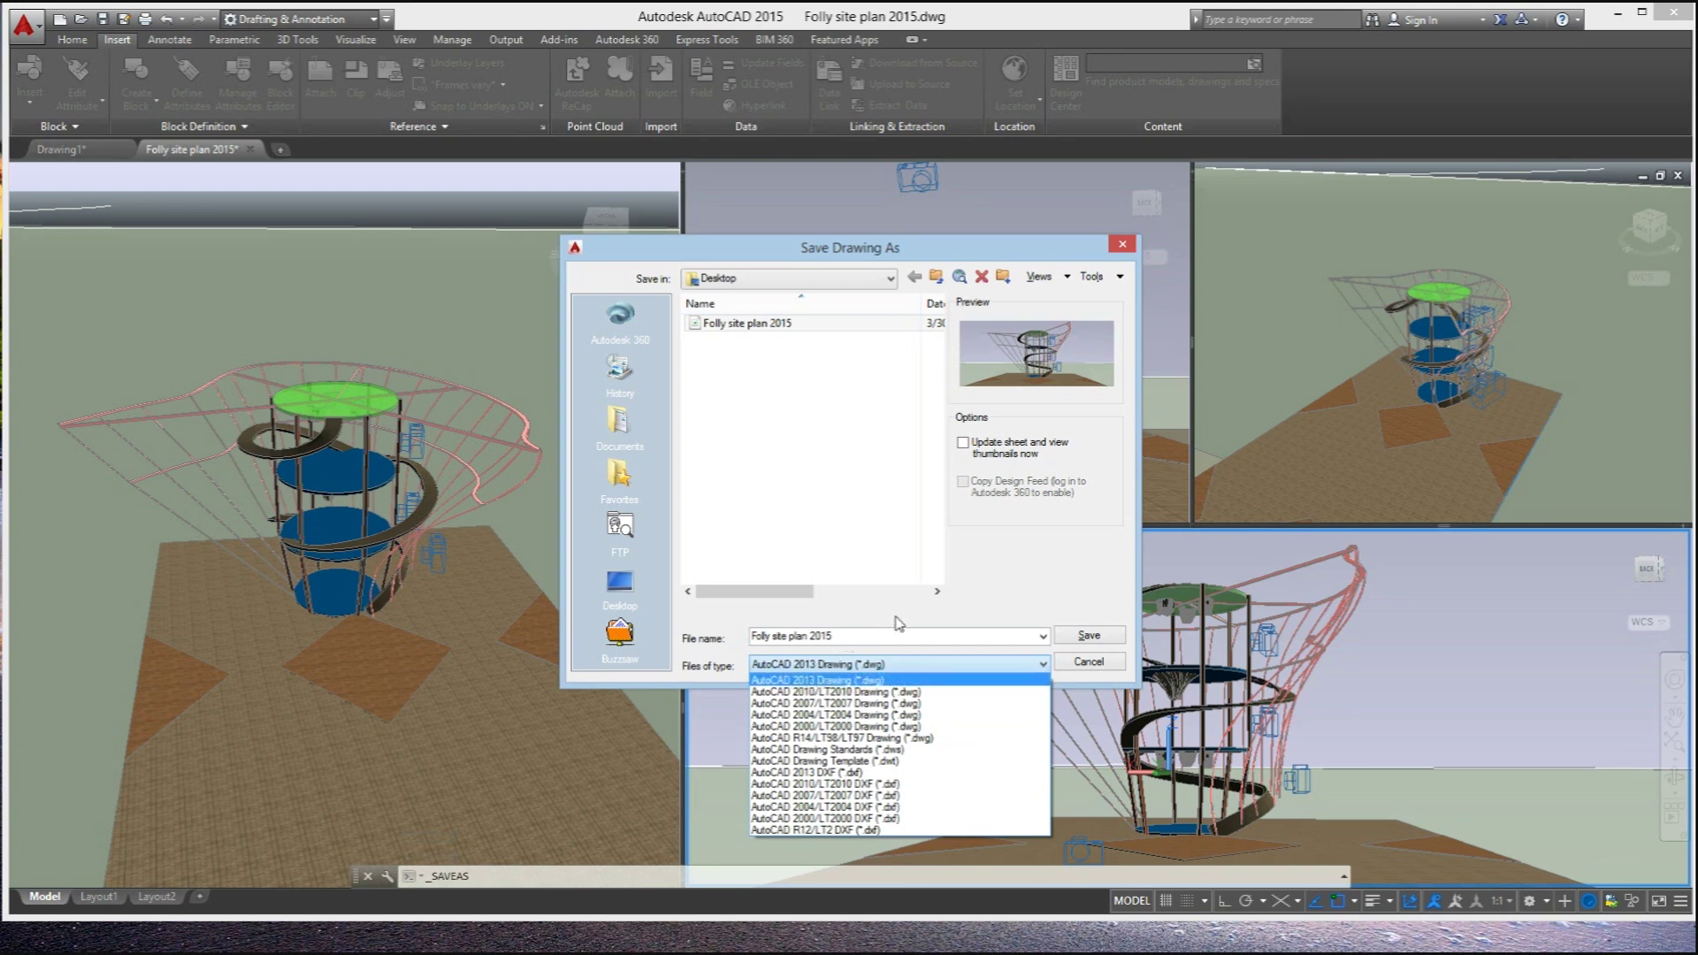
left_click(859, 636)
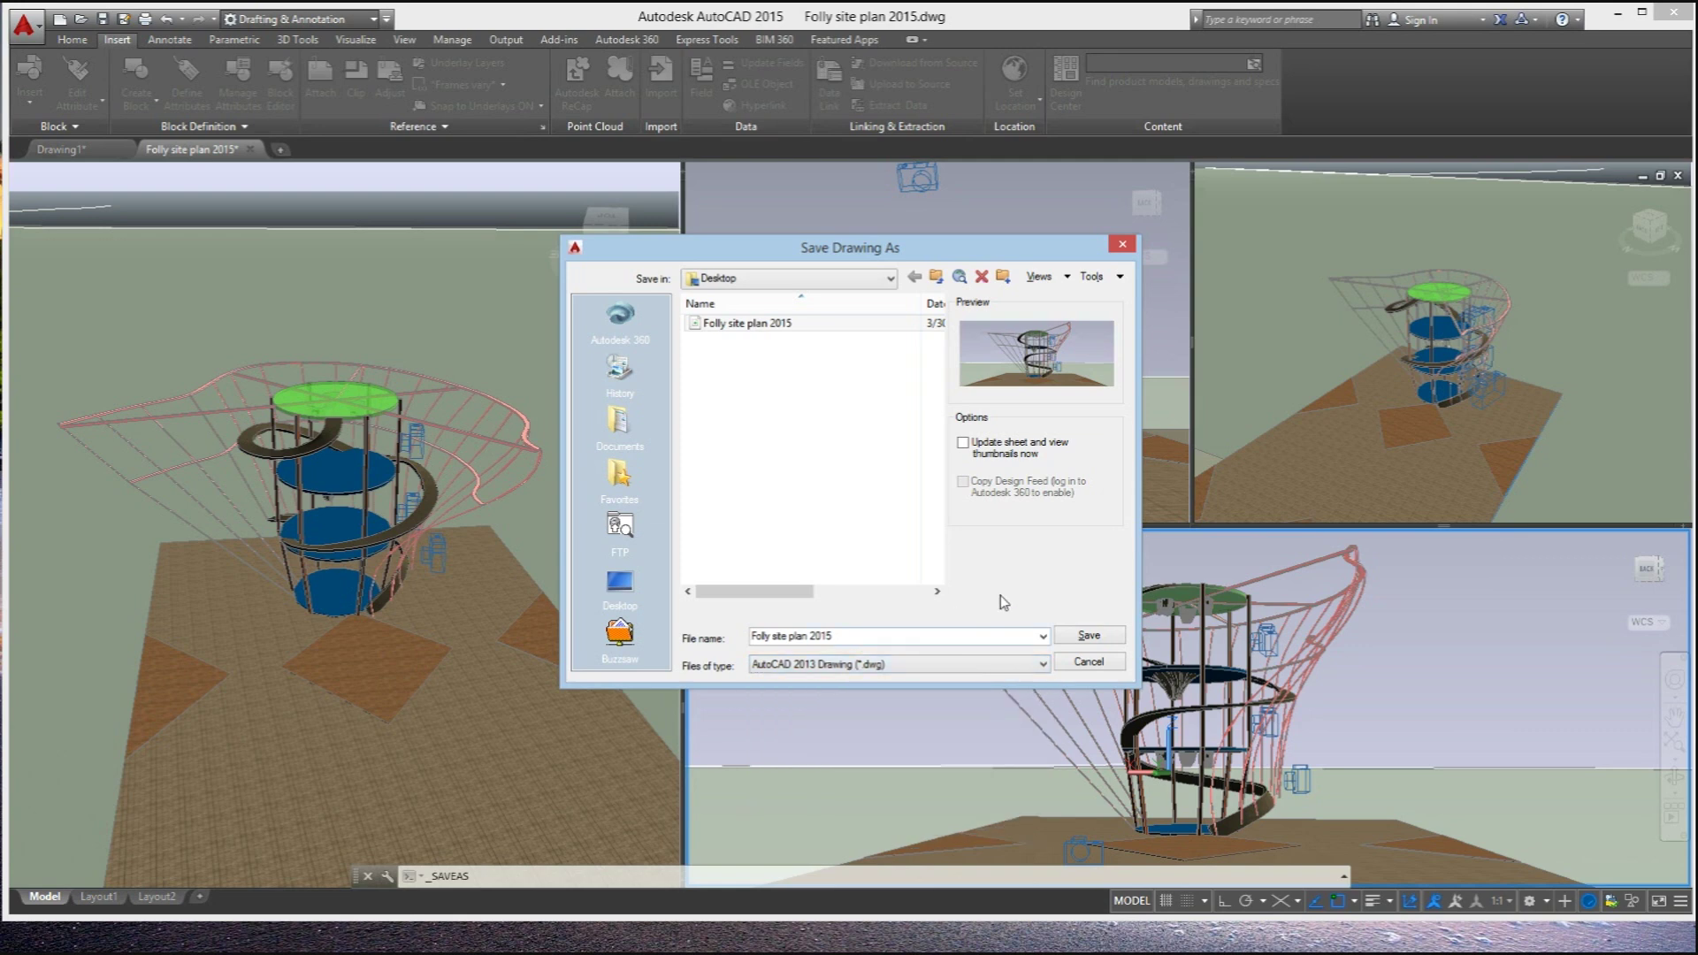
left_click(1087, 663)
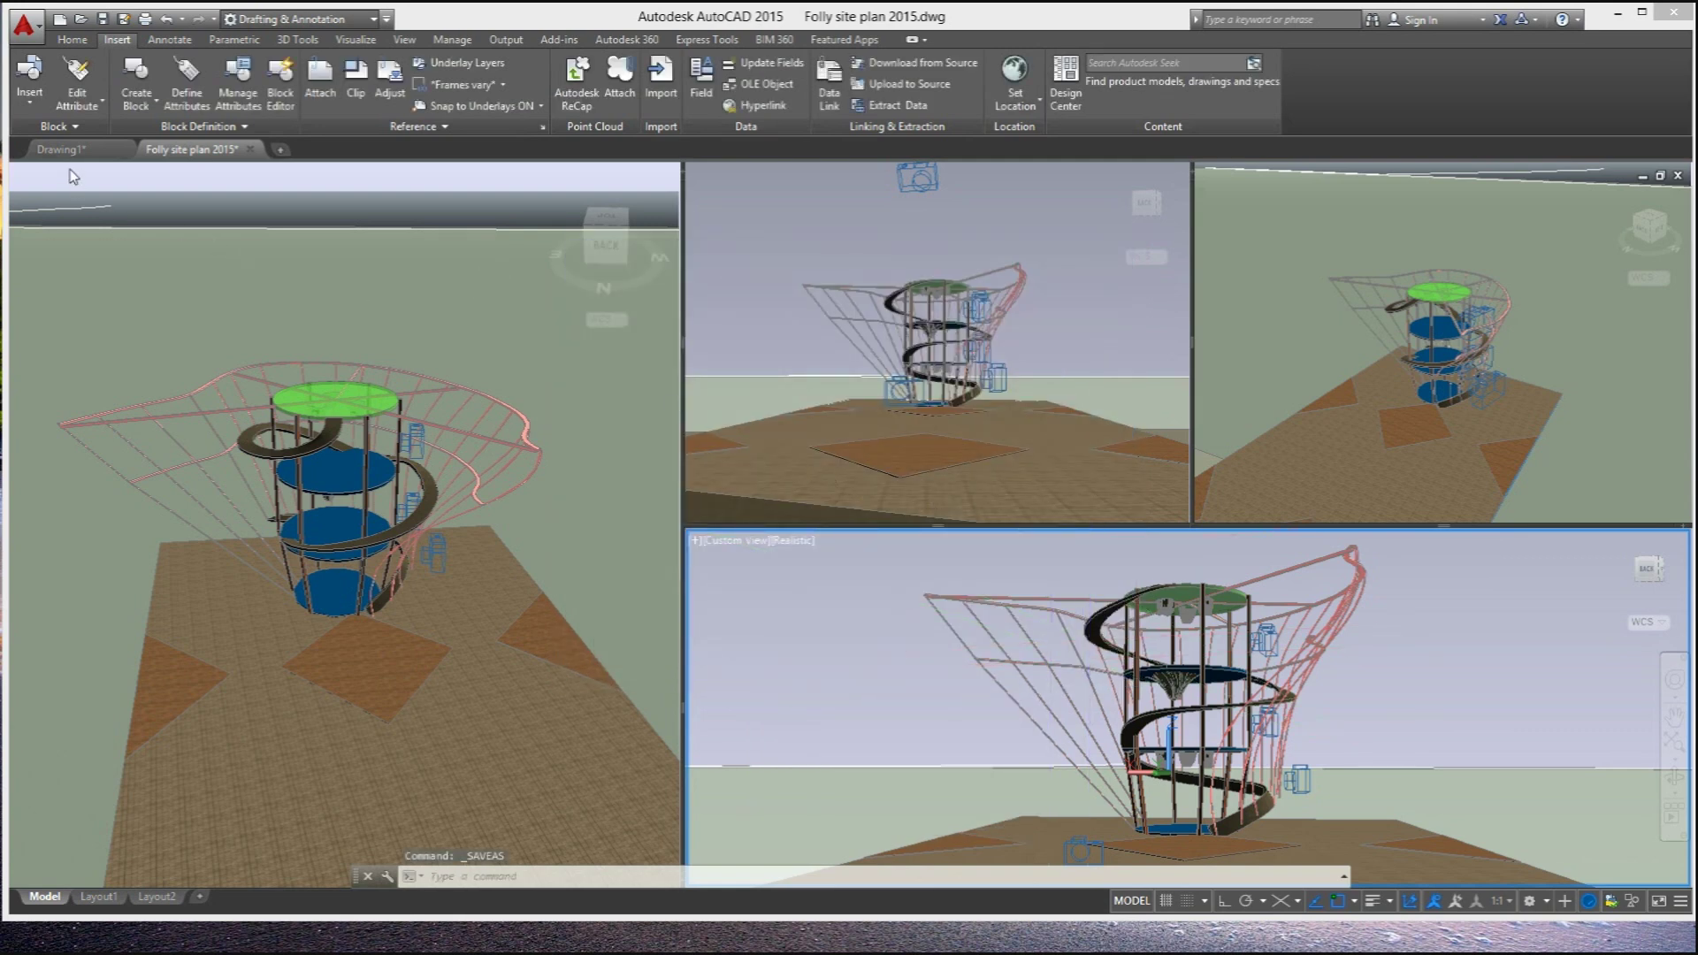
left_click(62, 150)
Pan and zoom around Drawing1's cloud, rectangle and box, then return to Folly site plan 2015
scroll(618, 409, "down", 6)
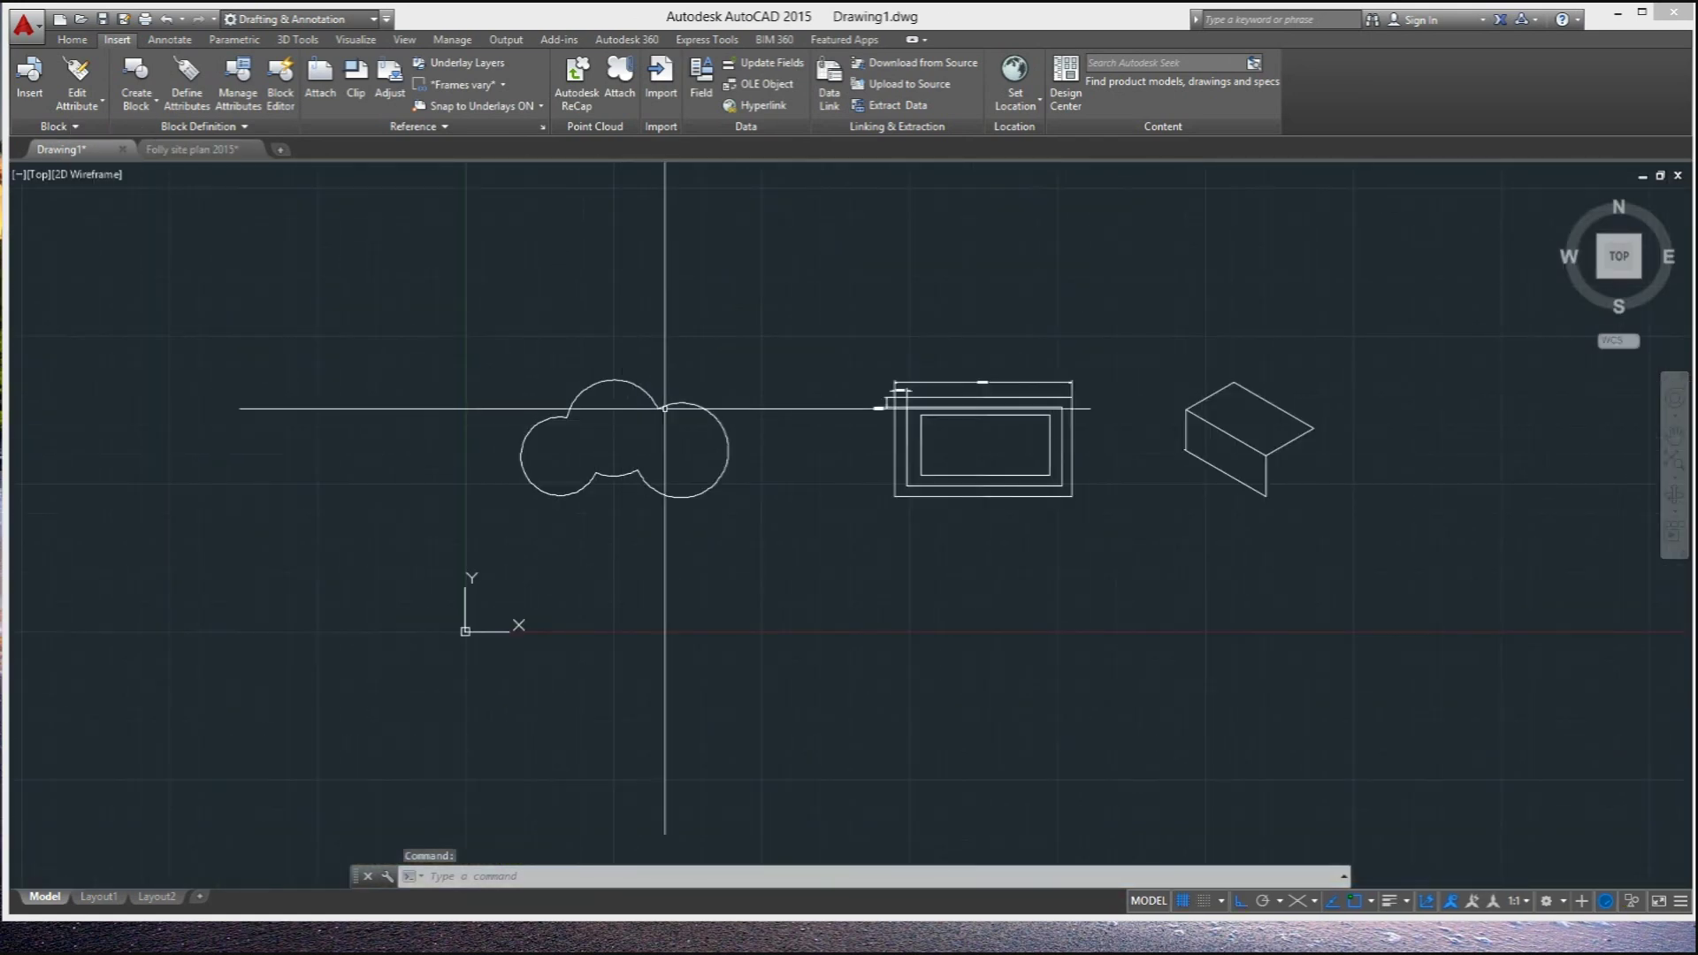
middle_click_drag(652, 410, 619, 415)
middle_click_drag(834, 403, 619, 499)
scroll(492, 296, "up", 2)
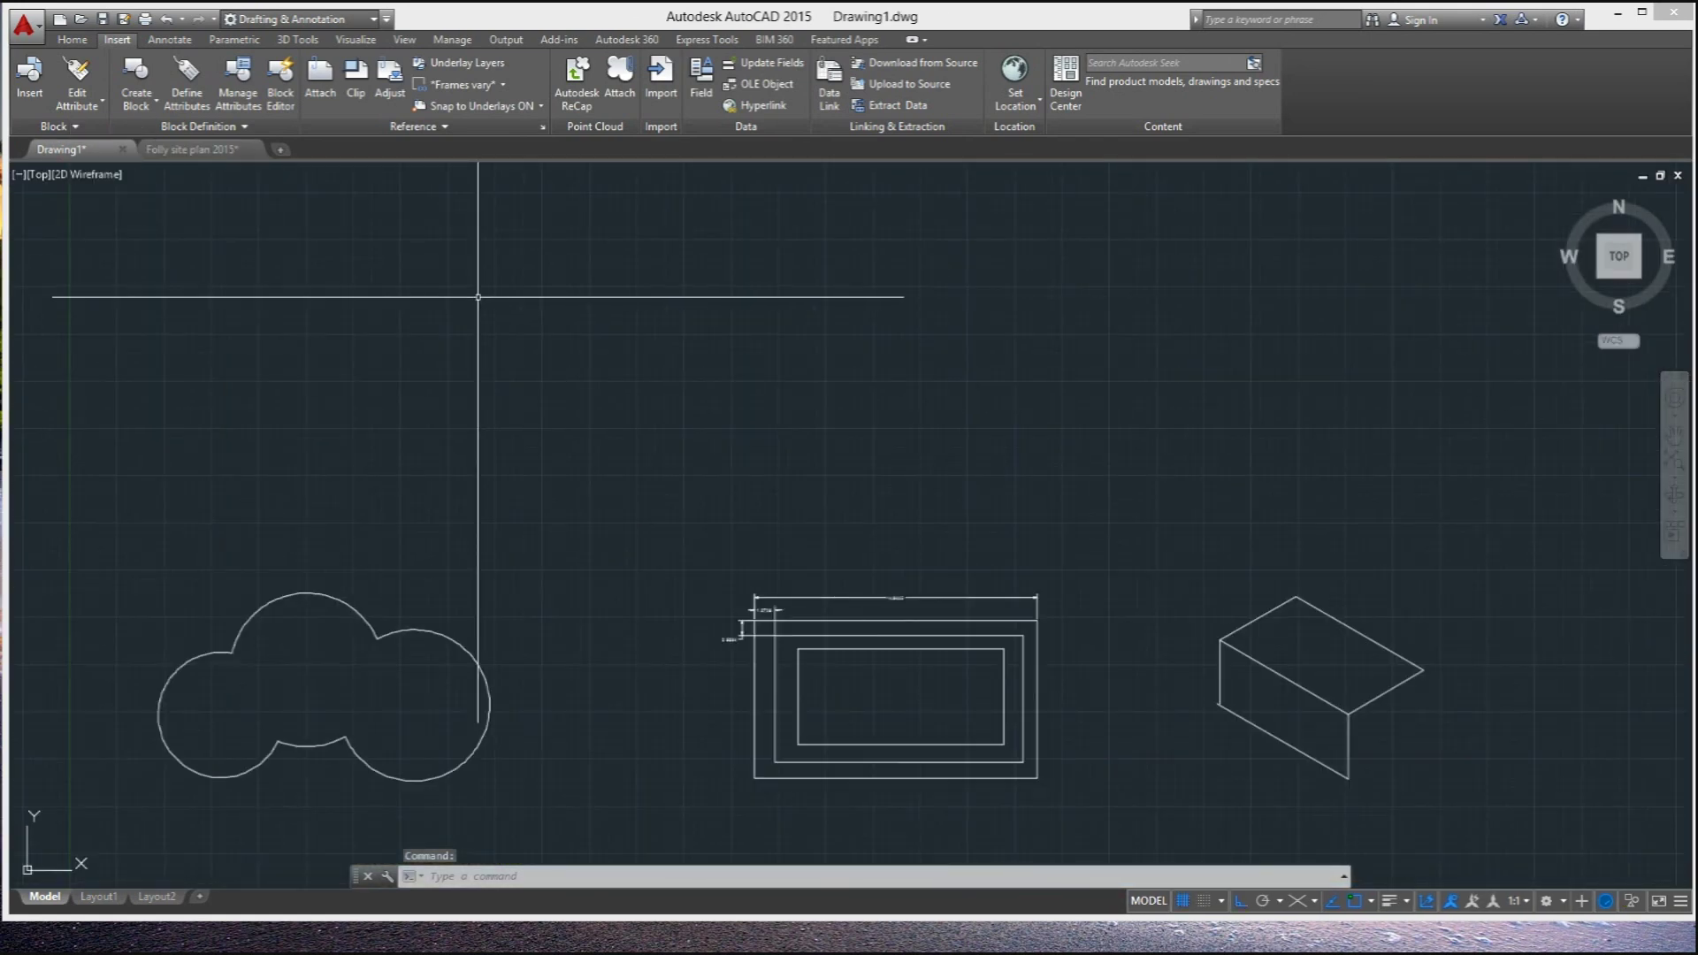
middle_click_drag(545, 354, 530, 237)
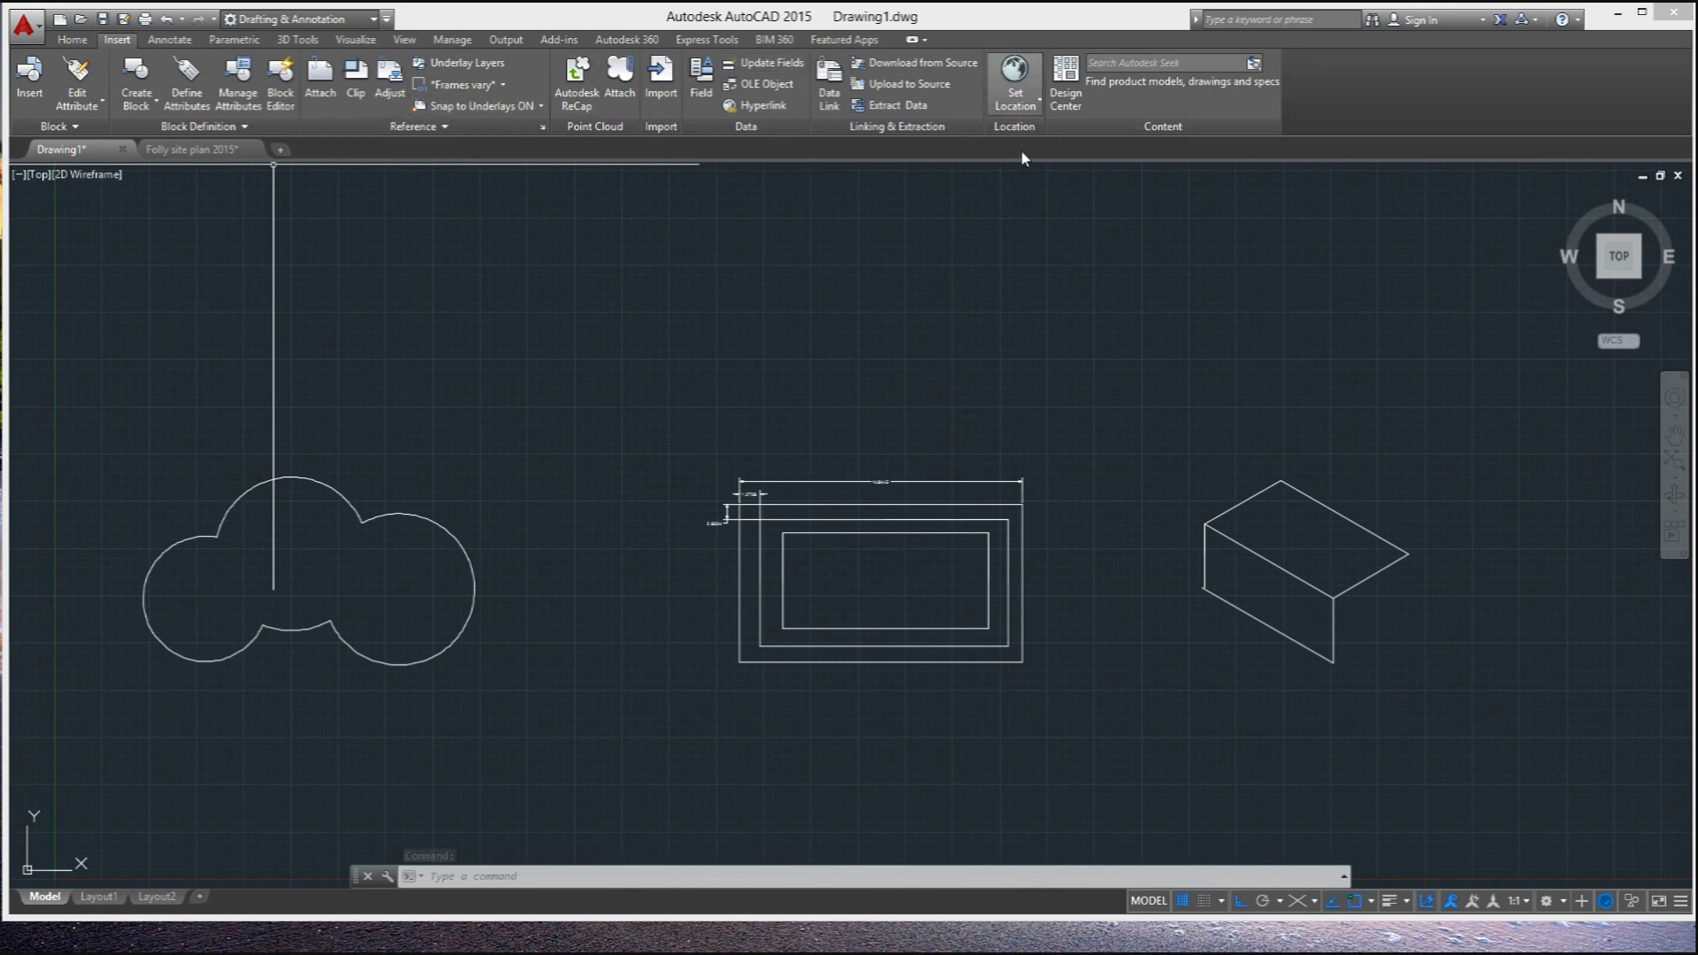
left_click(71, 40)
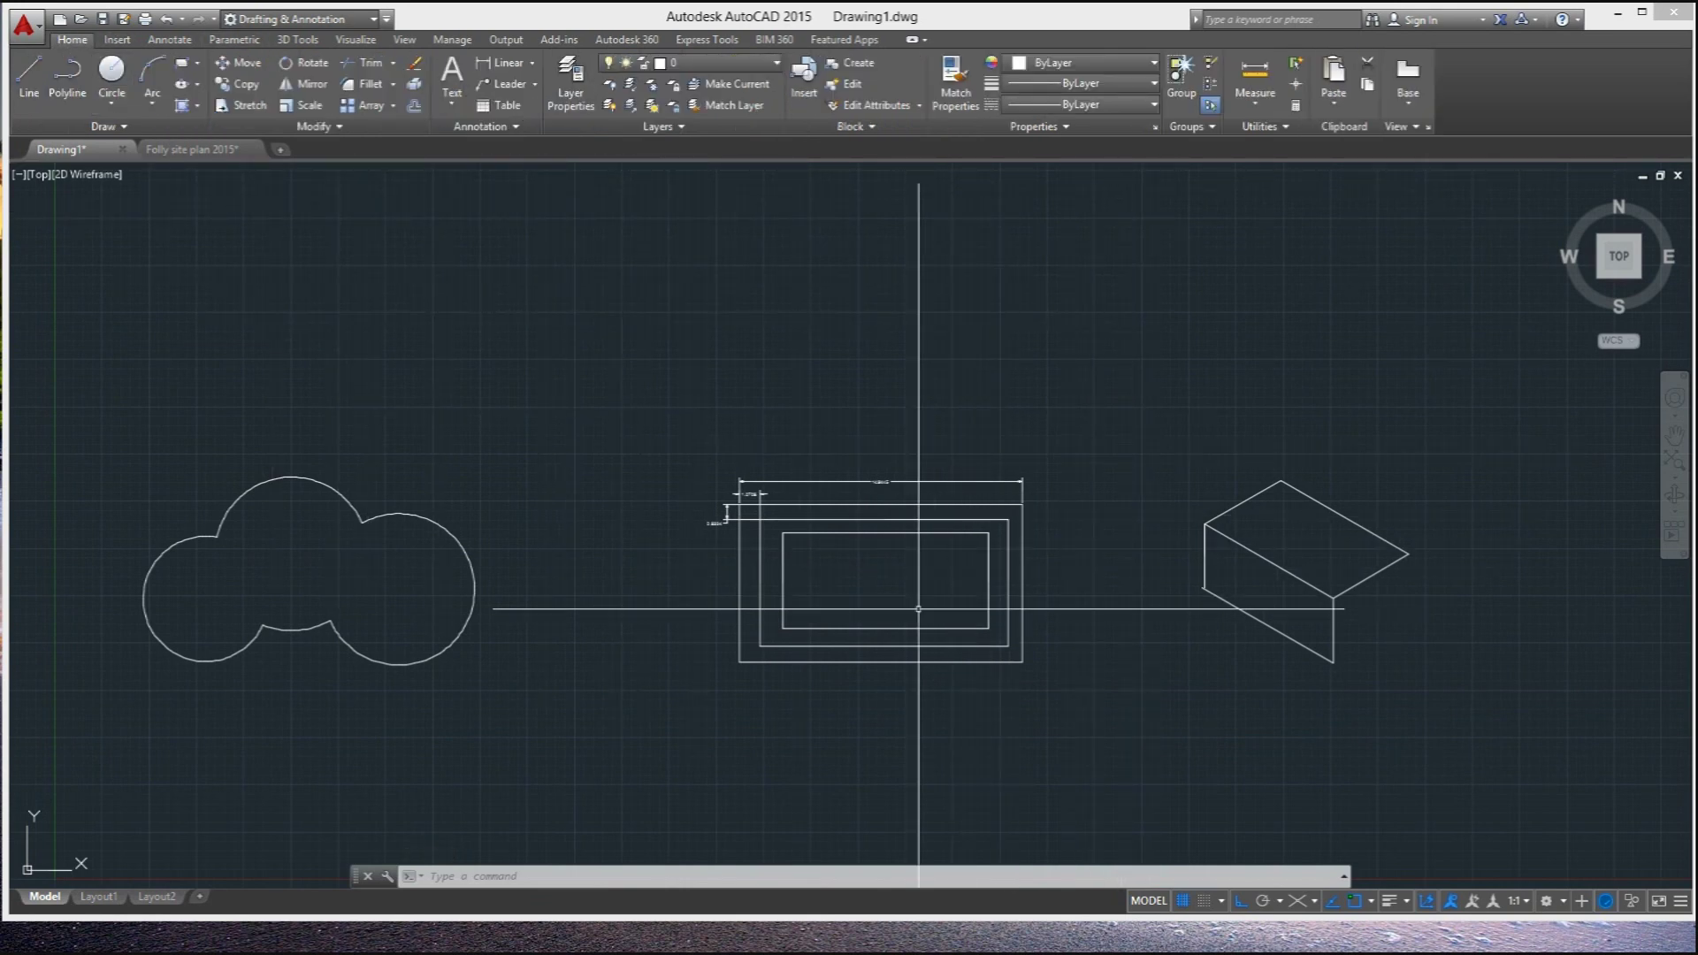
left_click(184, 152)
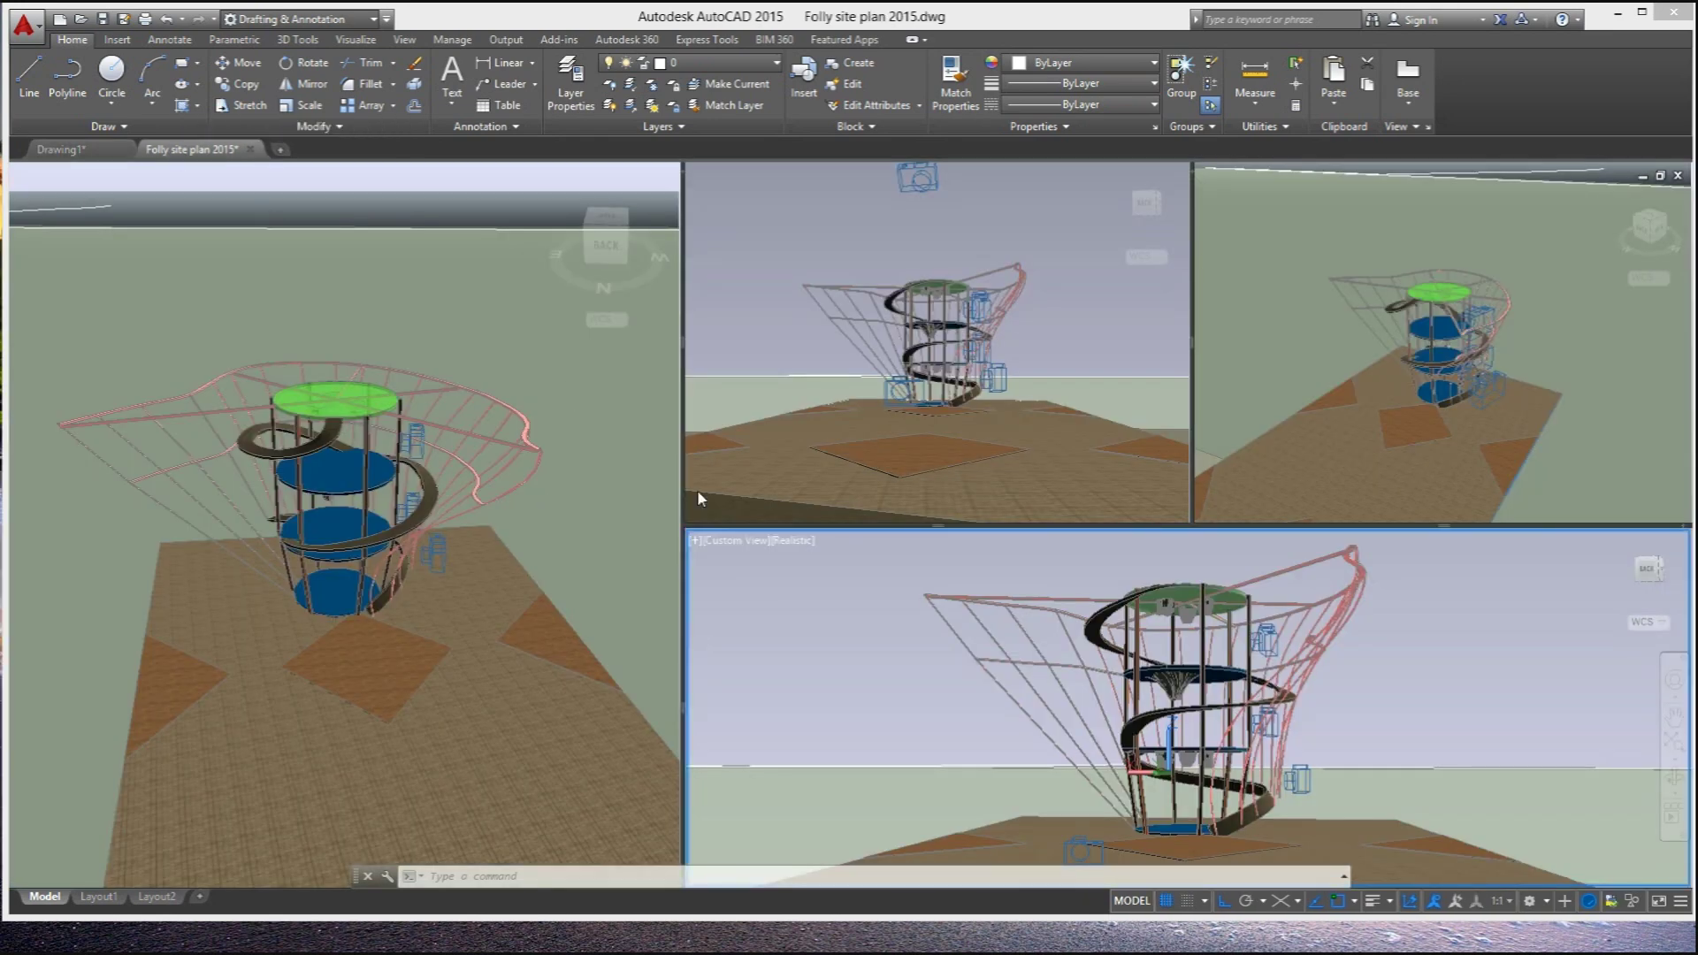